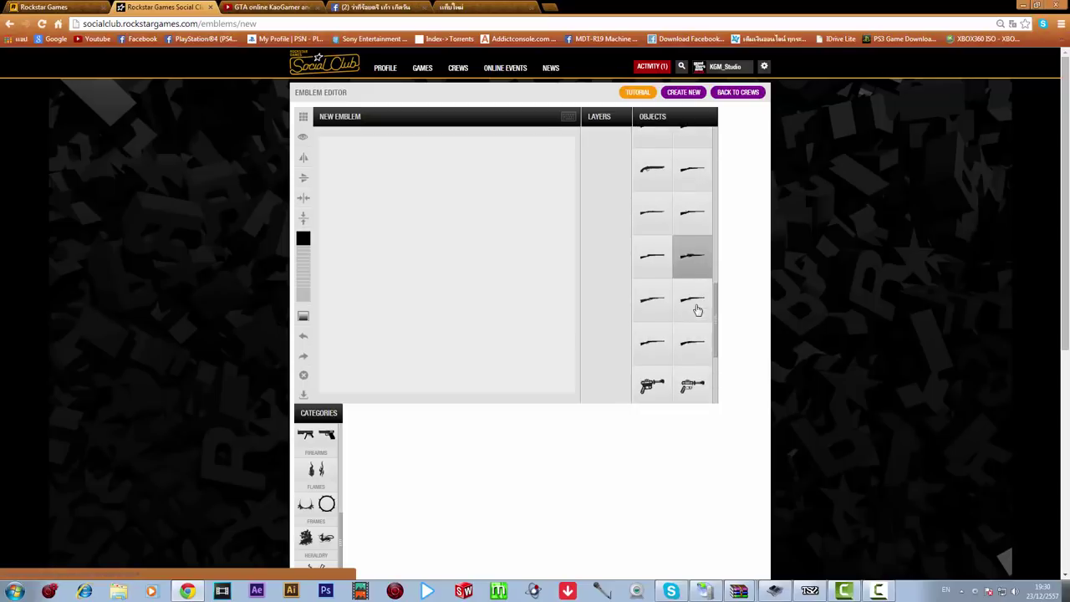
# Add the M4-style assault rifle from the firearms objects to the empty emblem canvas
pyautogui.scroll(-2, 706, 309)
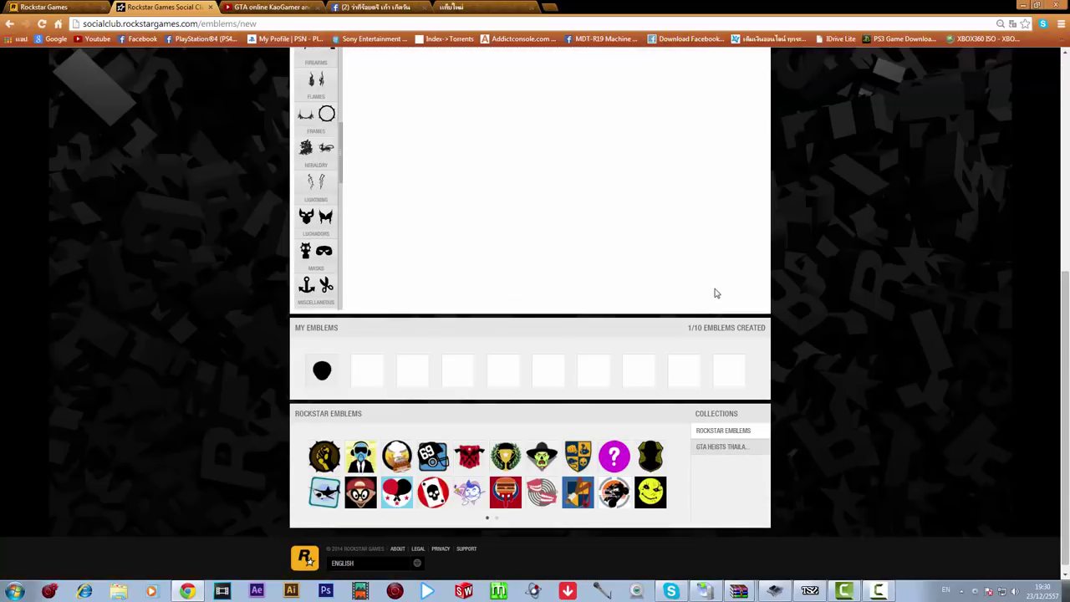
pyautogui.scroll(5, 752, 284)
pyautogui.scroll(3, 702, 270)
pyautogui.scroll(5, 708, 277)
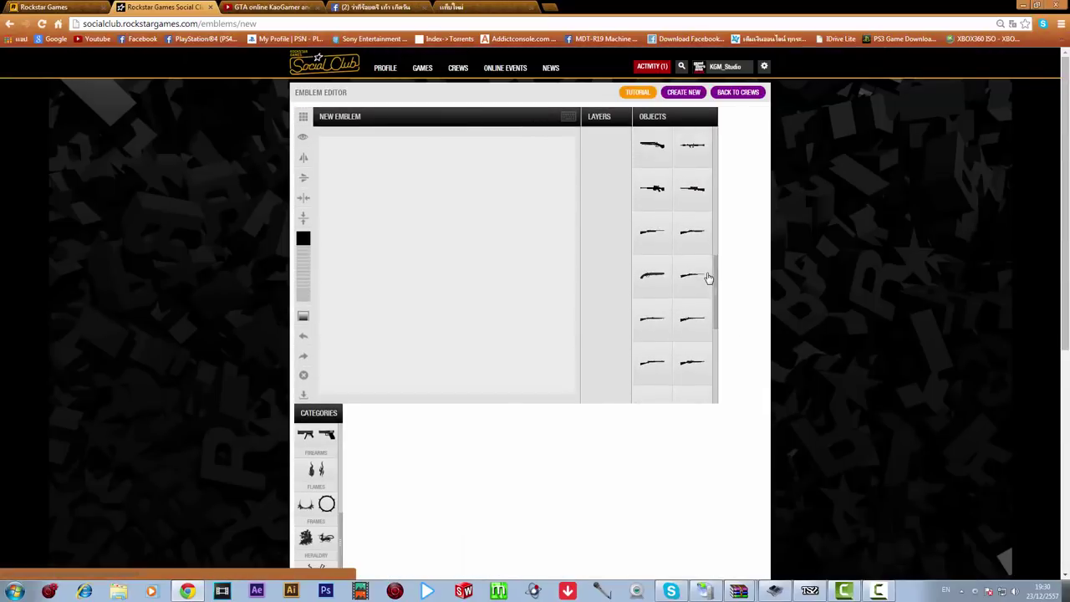
pyautogui.scroll(-4, 708, 277)
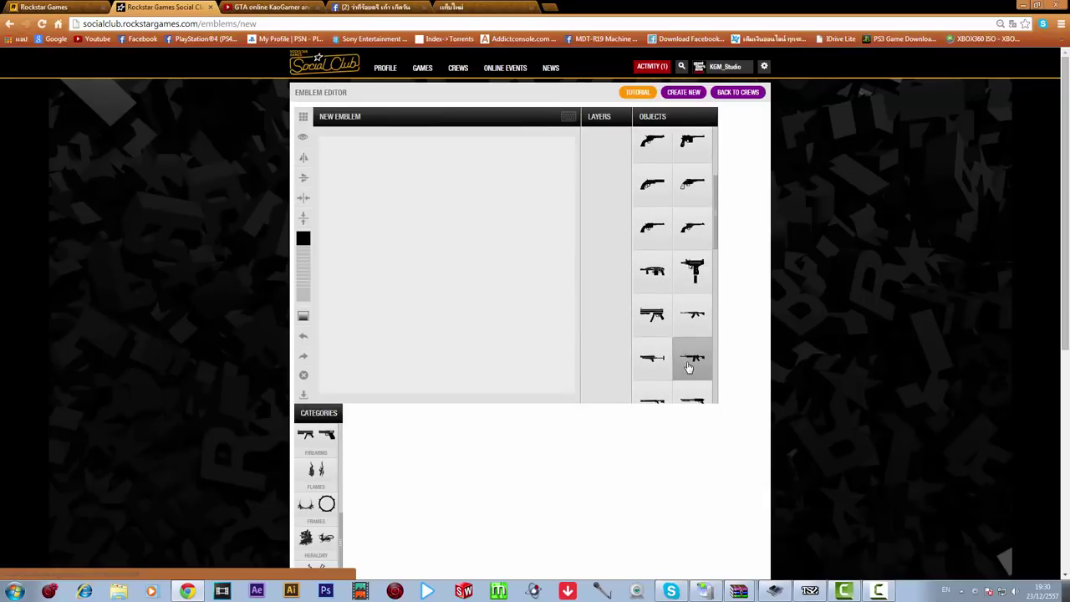
pyautogui.click(690, 366)
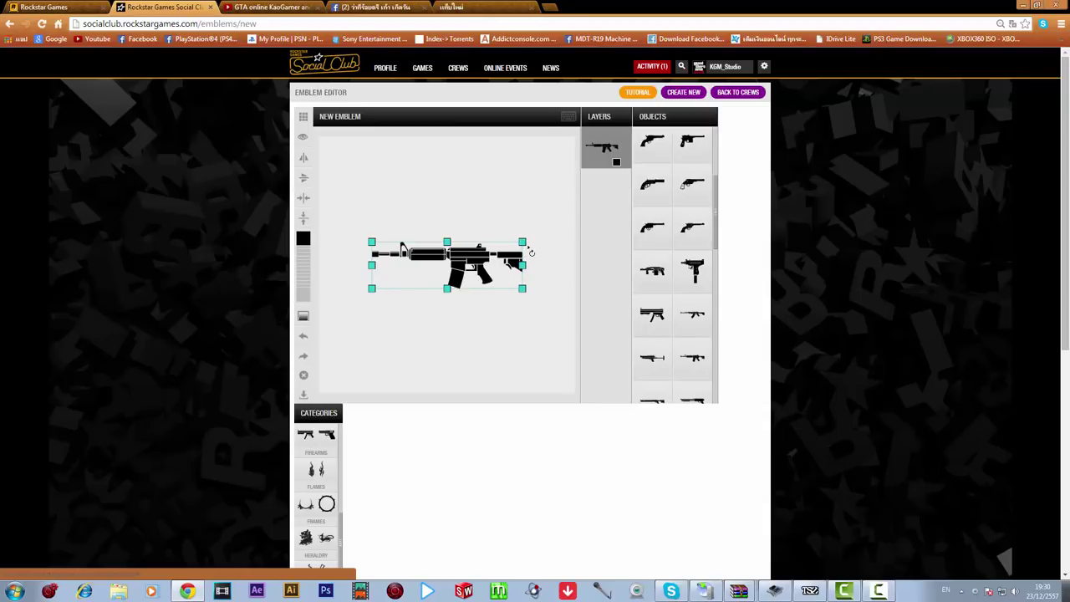
# Rotate the rifle to about 46° with the muzzle pointing up-left and enlarge it to a scale of about 160
pyautogui.moveTo(529, 251); pyautogui.dragTo(527, 320)
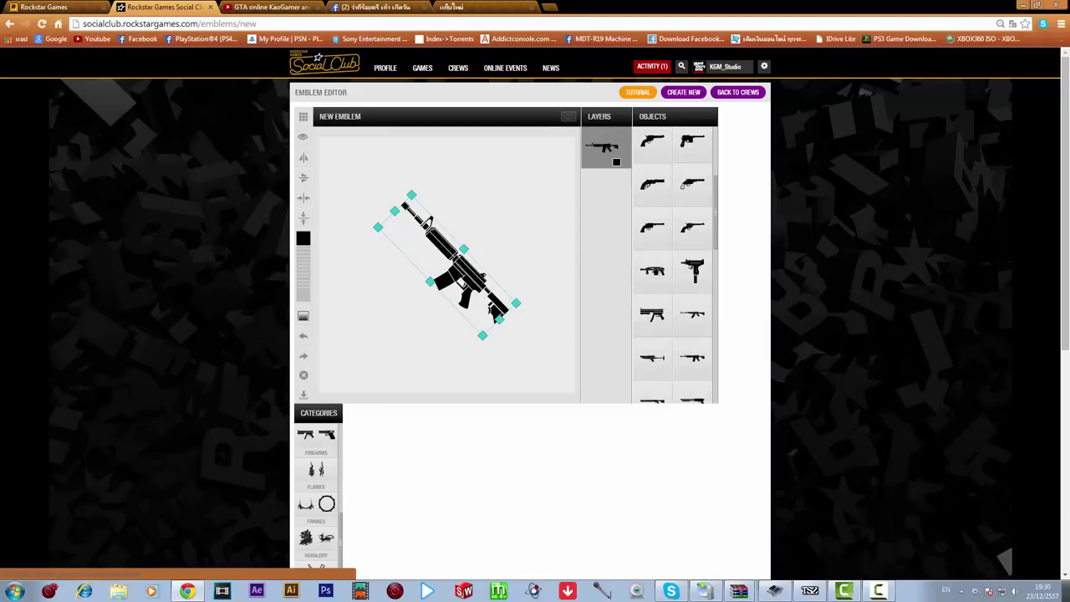
pyautogui.moveTo(499, 321); pyautogui.dragTo(531, 355)
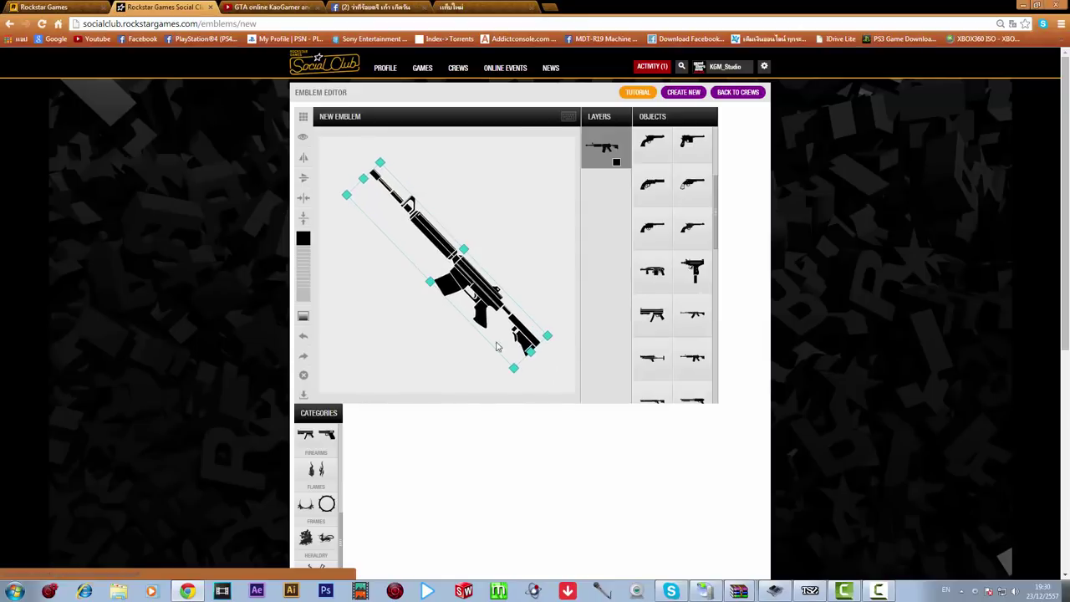
pyautogui.moveTo(430, 282); pyautogui.dragTo(473, 282)
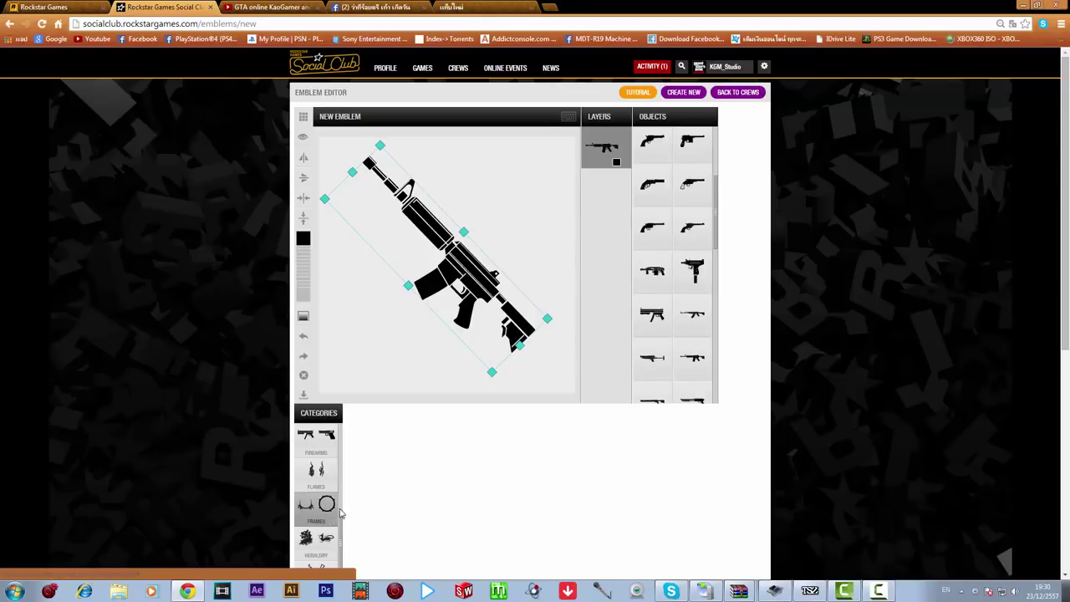
# Show the Frames category of emblem objects
pyautogui.scroll(-3, 336, 506)
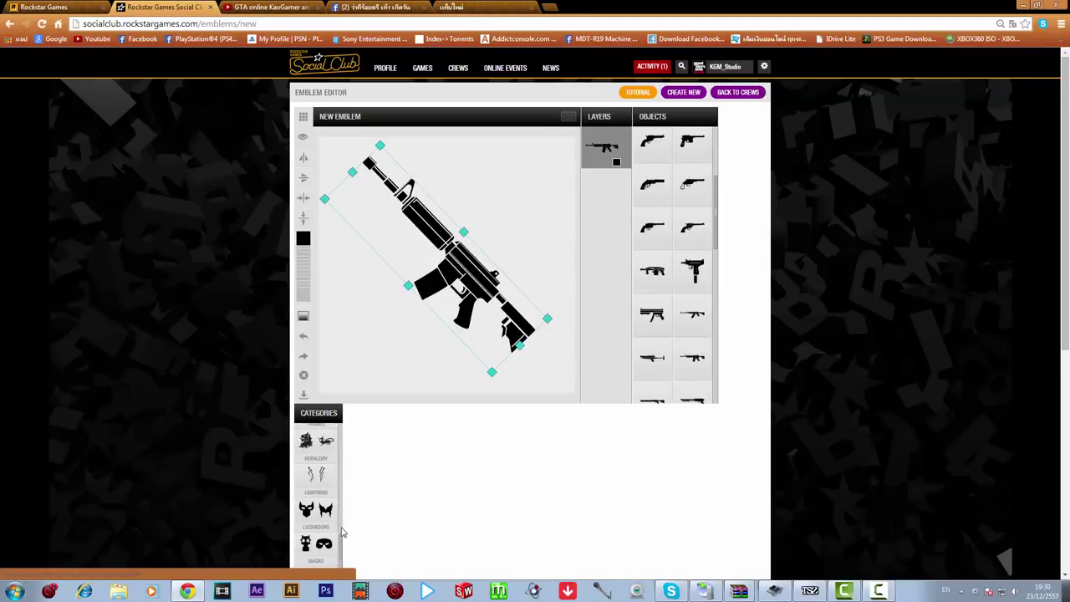
pyautogui.scroll(3, 338, 522)
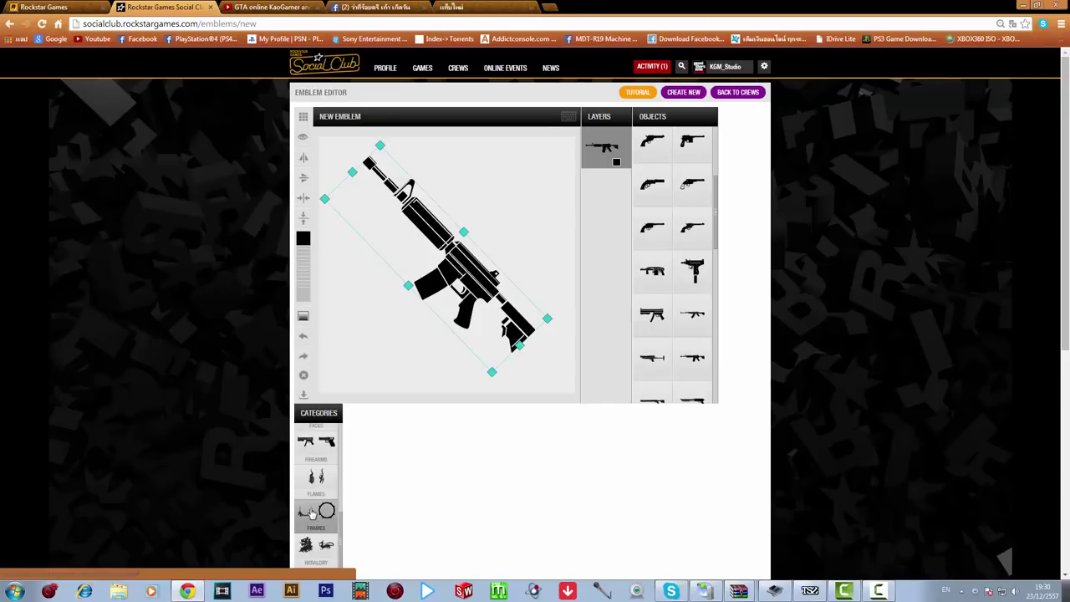
pyautogui.click(311, 512)
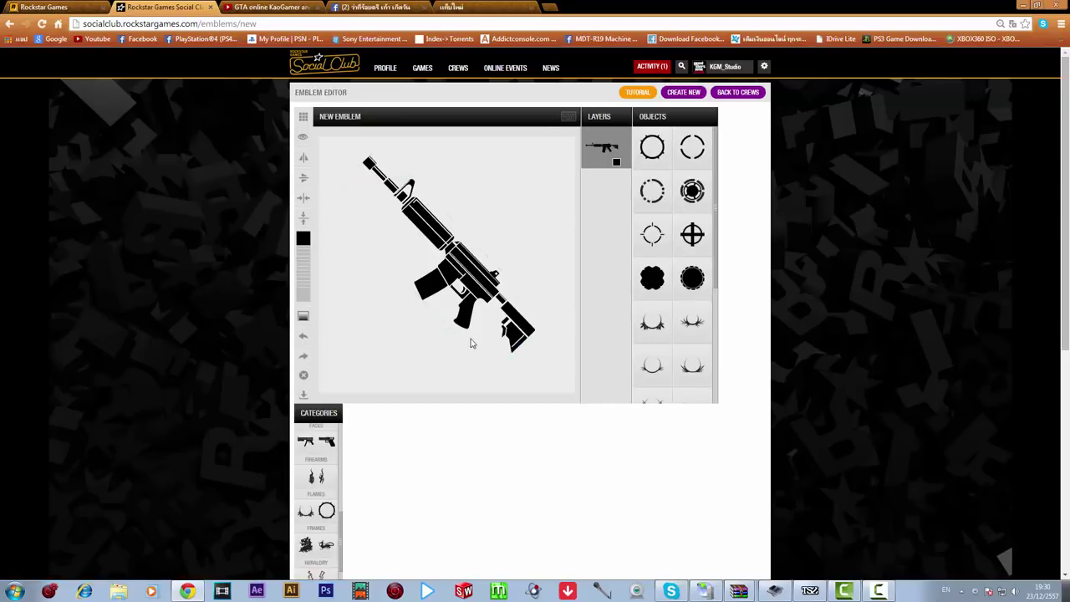
pyautogui.click(691, 236)
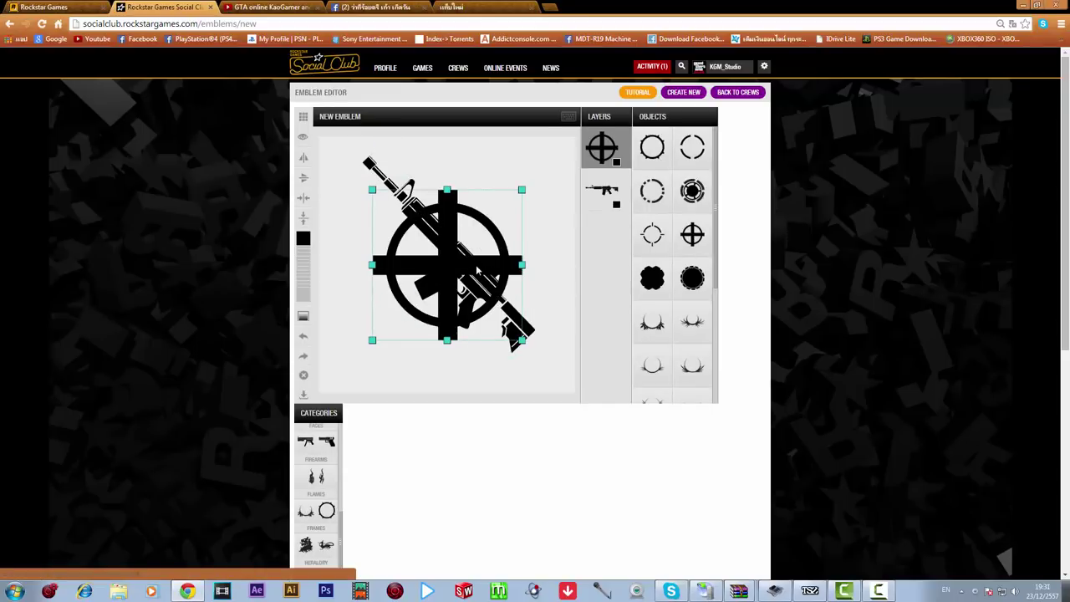
pyautogui.scroll(-2, 672, 300)
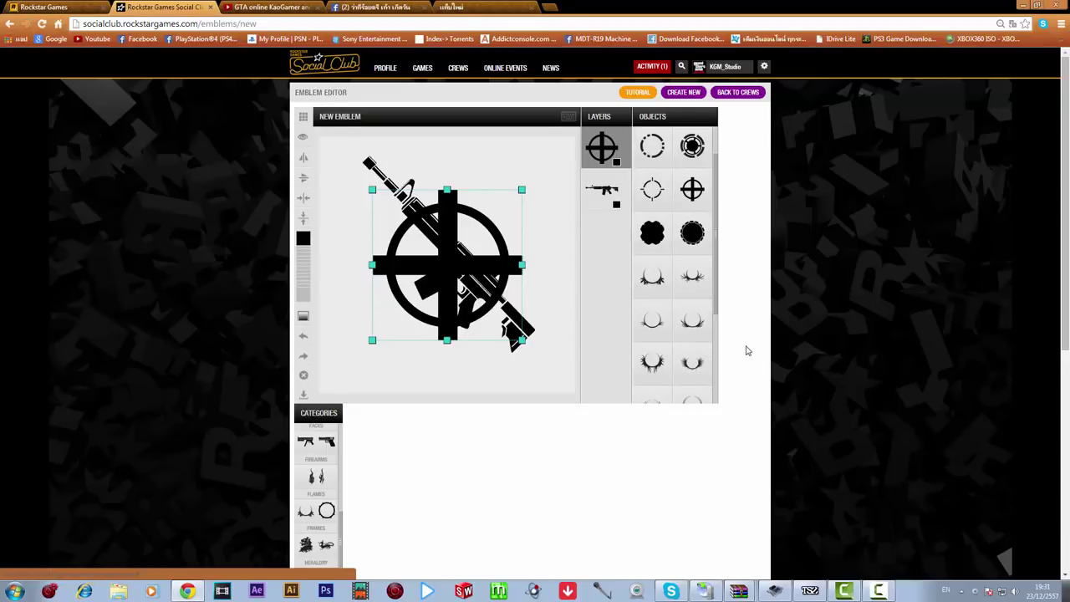
pyautogui.scroll(-4, 747, 349)
pyautogui.scroll(4, 386, 461)
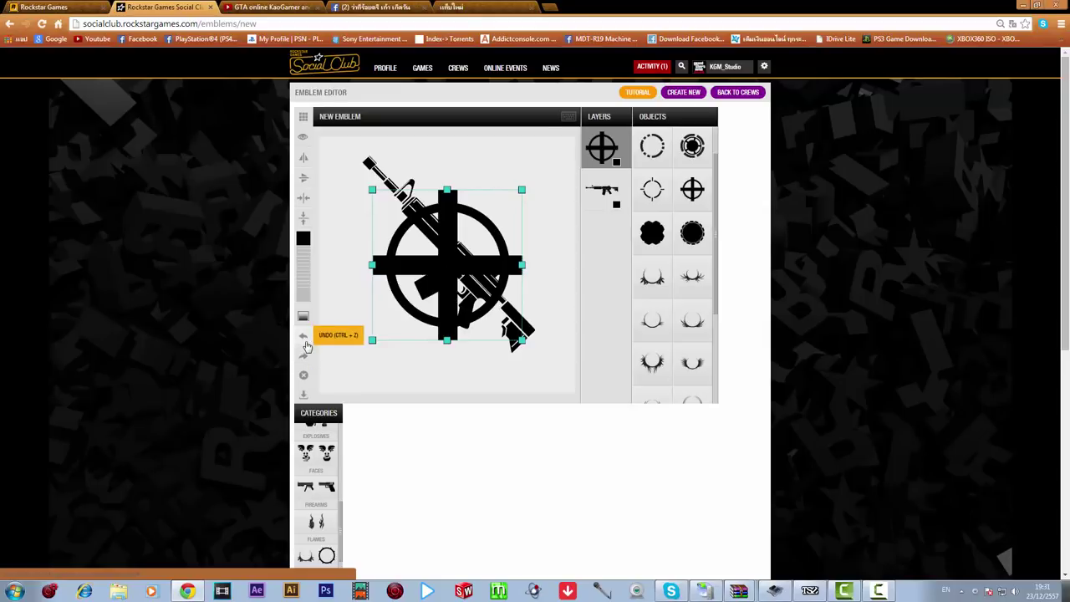
pyautogui.moveTo(600, 194); pyautogui.dragTo(606, 150)
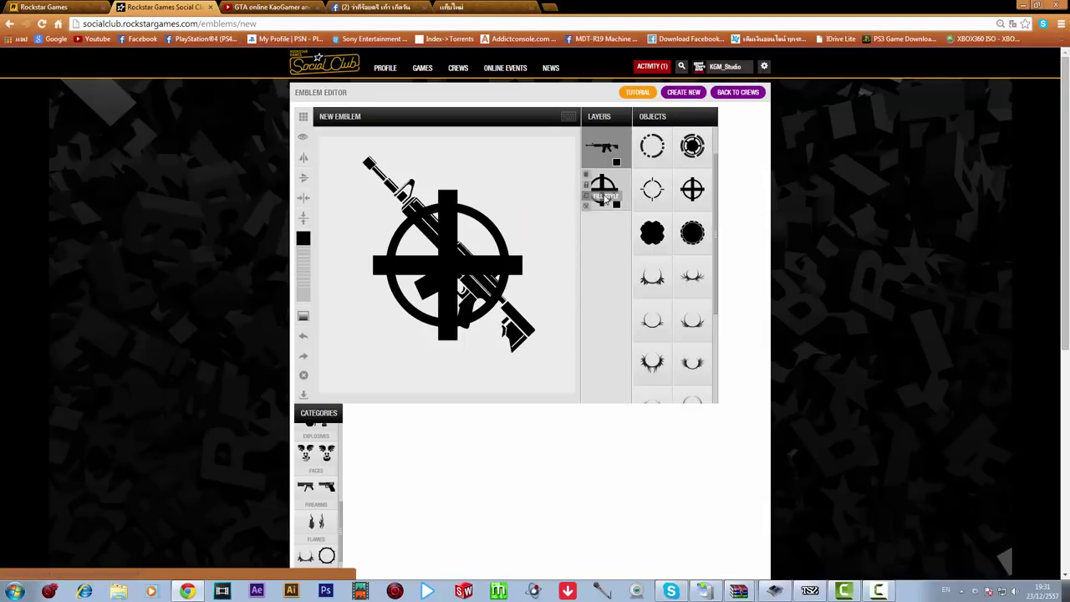
pyautogui.moveTo(602, 191)
pyautogui.mouseDown()
pyautogui.moveTo(612, 149)
pyautogui.moveTo(599, 194)
pyautogui.mouseUp()
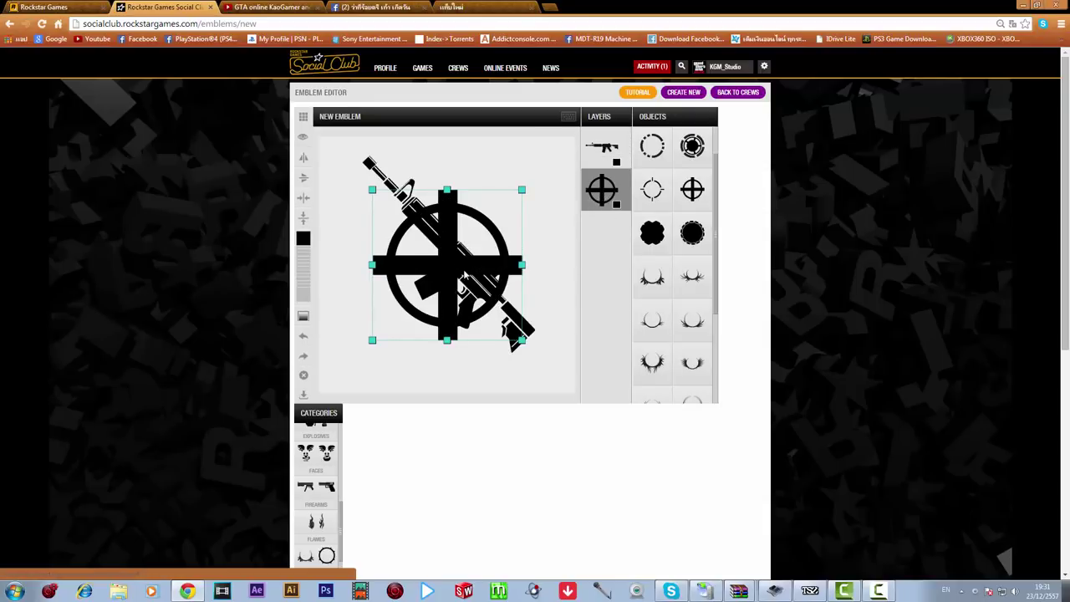
pyautogui.press('Delete')
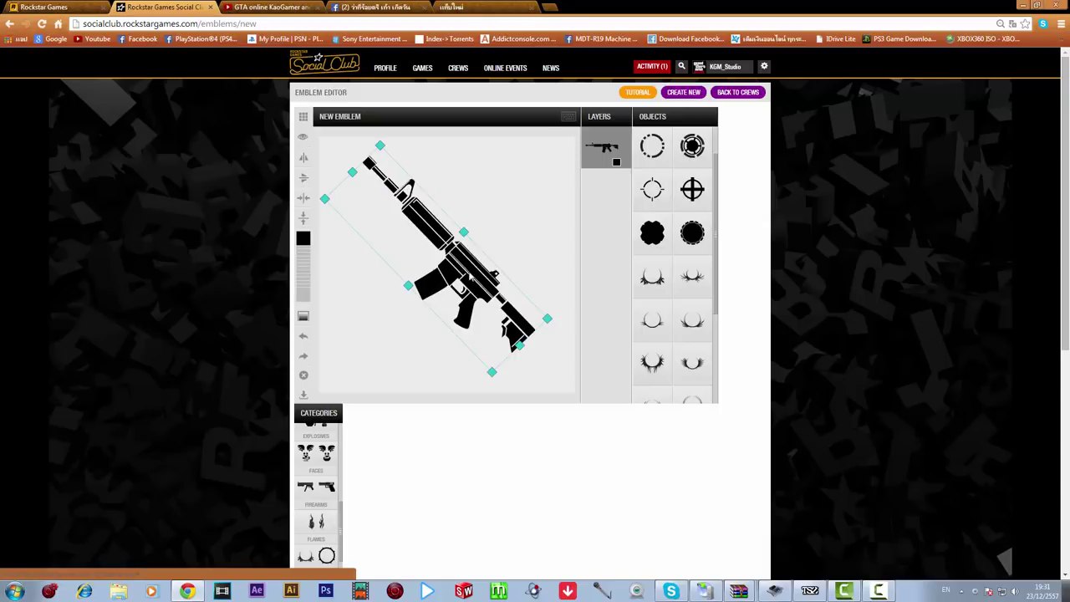
# Add the antler-like curved frame and resize it to a scale of about 135 around the rifle's lower half, near X 124, Y 266
pyautogui.click(684, 282)
pyautogui.moveTo(464, 293); pyautogui.dragTo(487, 338)
pyautogui.moveTo(396, 357); pyautogui.dragTo(297, 404)
pyautogui.moveTo(519, 335)
pyautogui.mouseDown()
pyautogui.moveTo(493, 349)
pyautogui.moveTo(501, 340)
pyautogui.mouseUp()
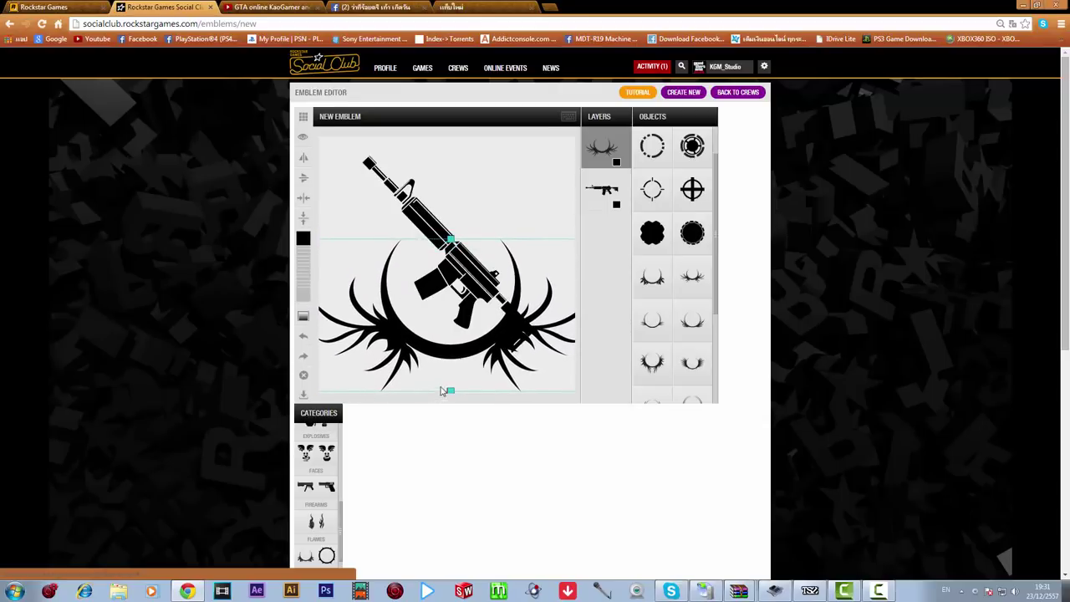
pyautogui.scroll(-3, 457, 342)
pyautogui.scroll(3, 496, 285)
pyautogui.moveTo(536, 292); pyautogui.dragTo(481, 298)
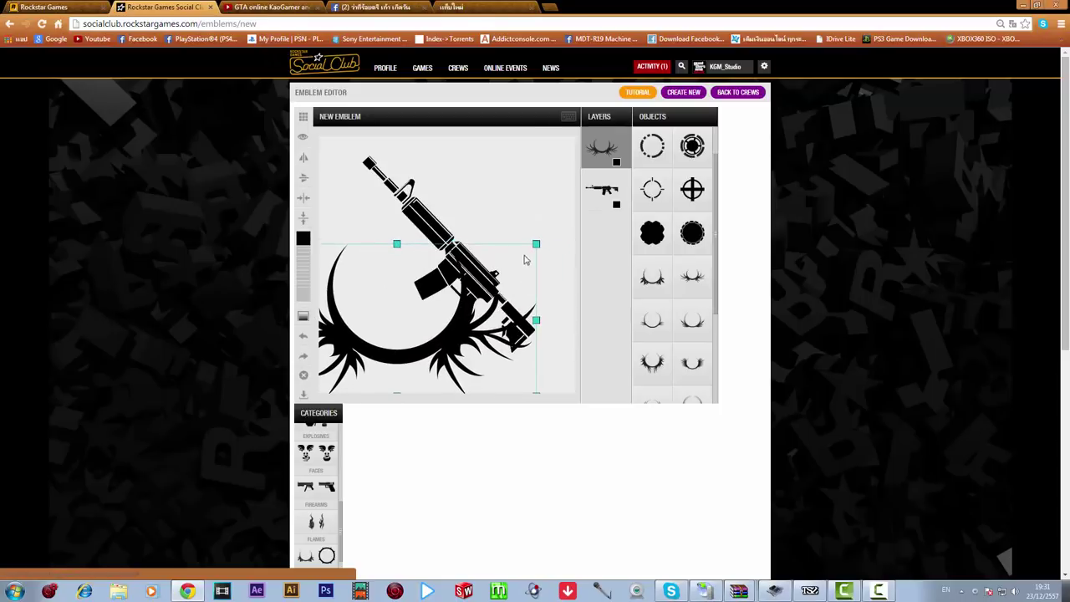
pyautogui.moveTo(536, 244); pyautogui.dragTo(497, 300)
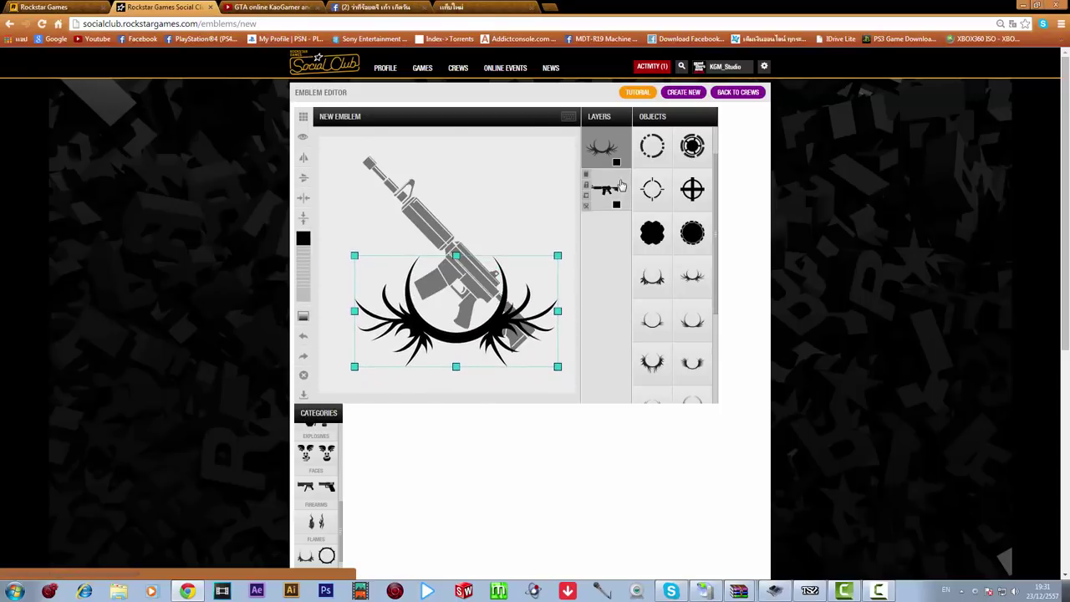
# Shrink the rifle to a scale of about 140 by 145 and tilt it to about 41°, positioned over the frame
pyautogui.click(615, 198)
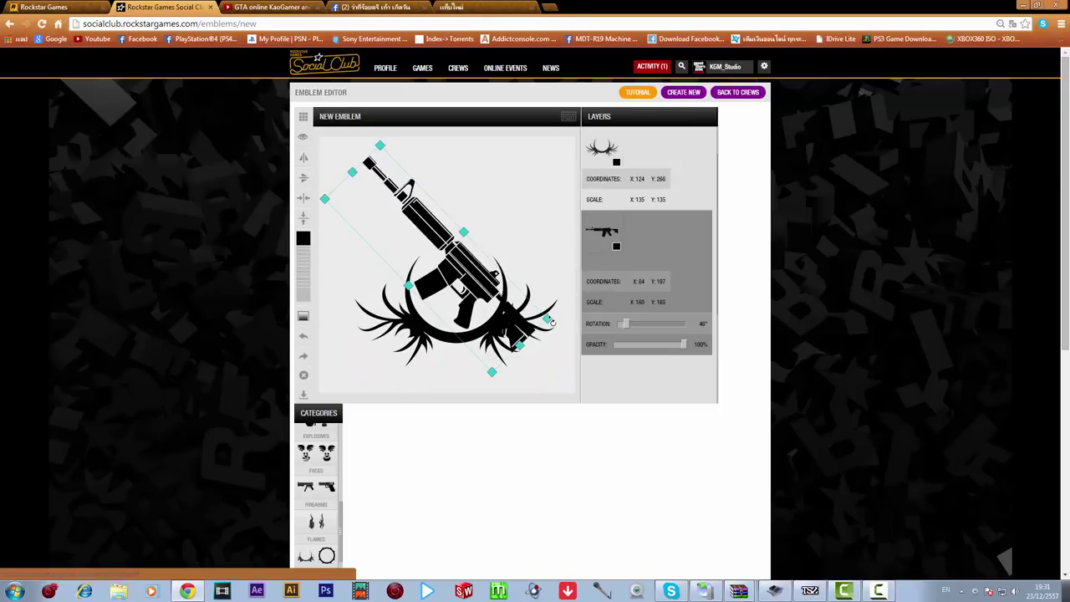
pyautogui.moveTo(549, 319); pyautogui.dragTo(487, 302)
# Set the rifle's colour to black
pyautogui.moveTo(644, 239)
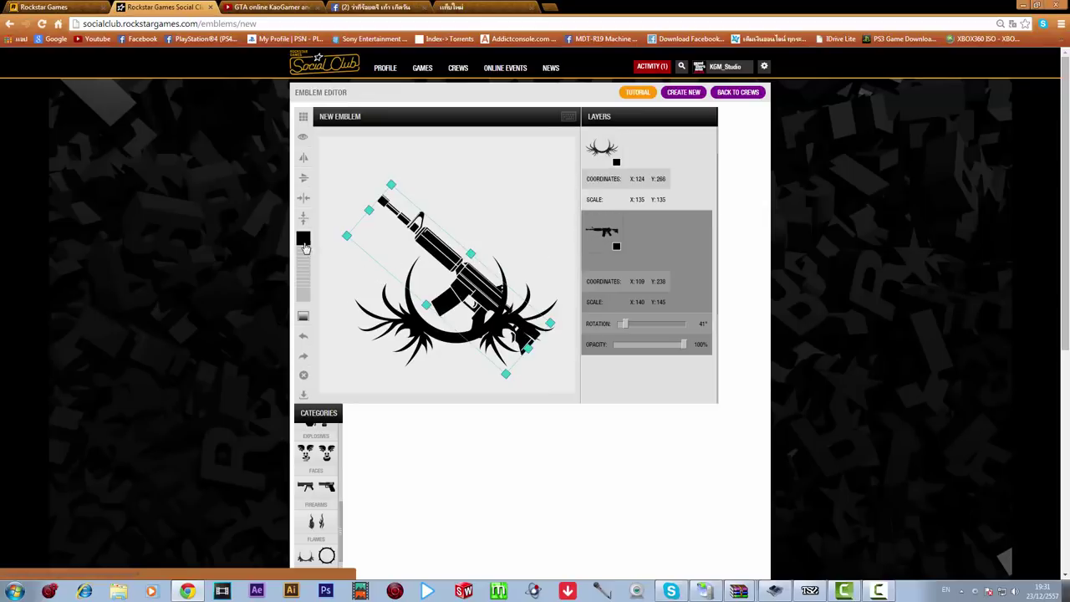
pyautogui.click(303, 240)
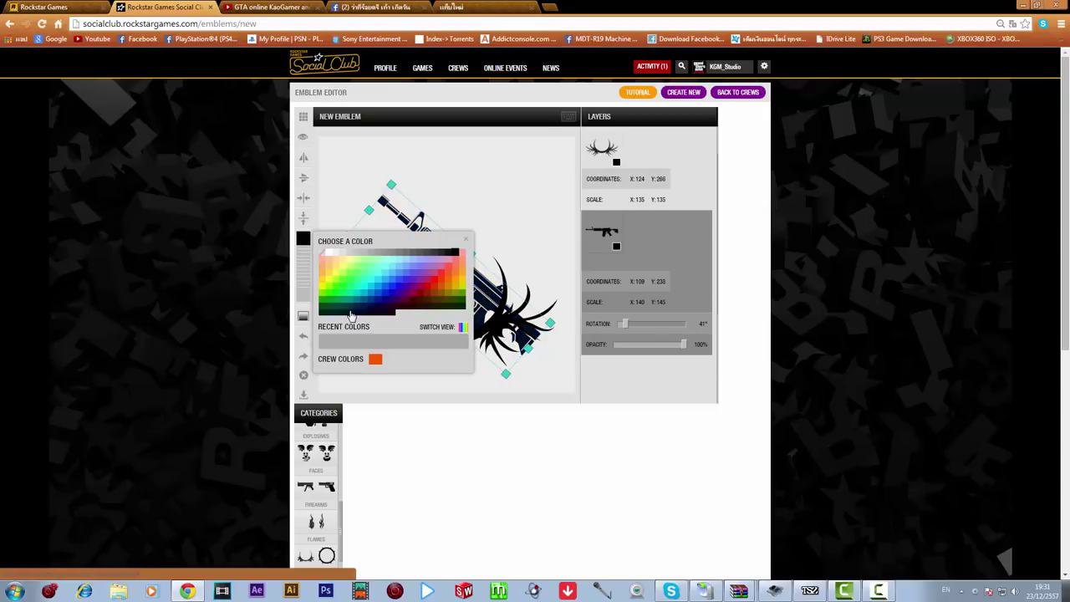
pyautogui.click(455, 255)
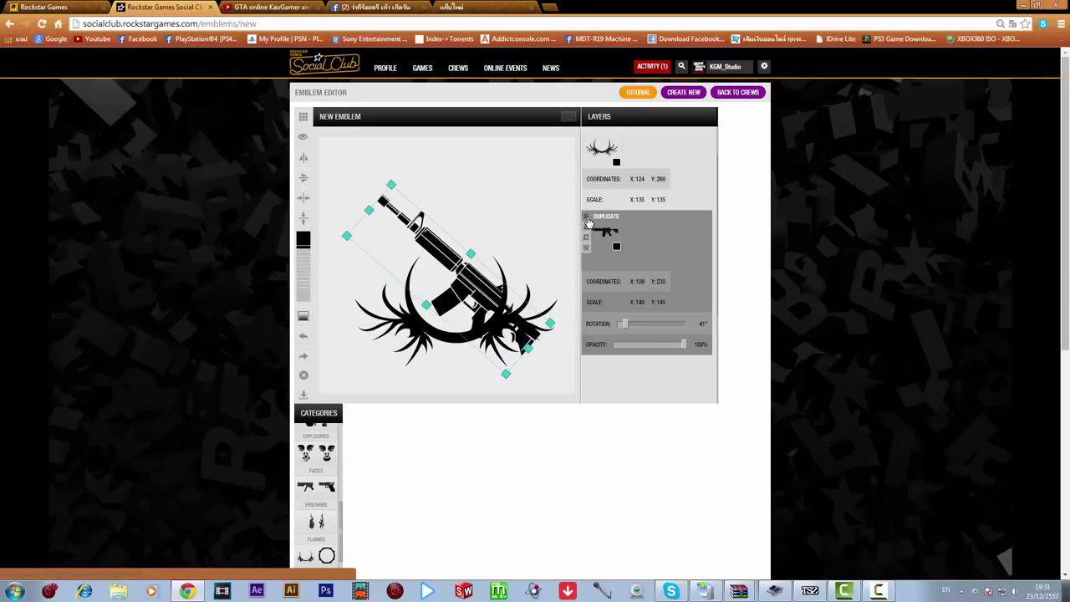
# Switch the rifle layer's fill style to outline only
pyautogui.click(586, 228)
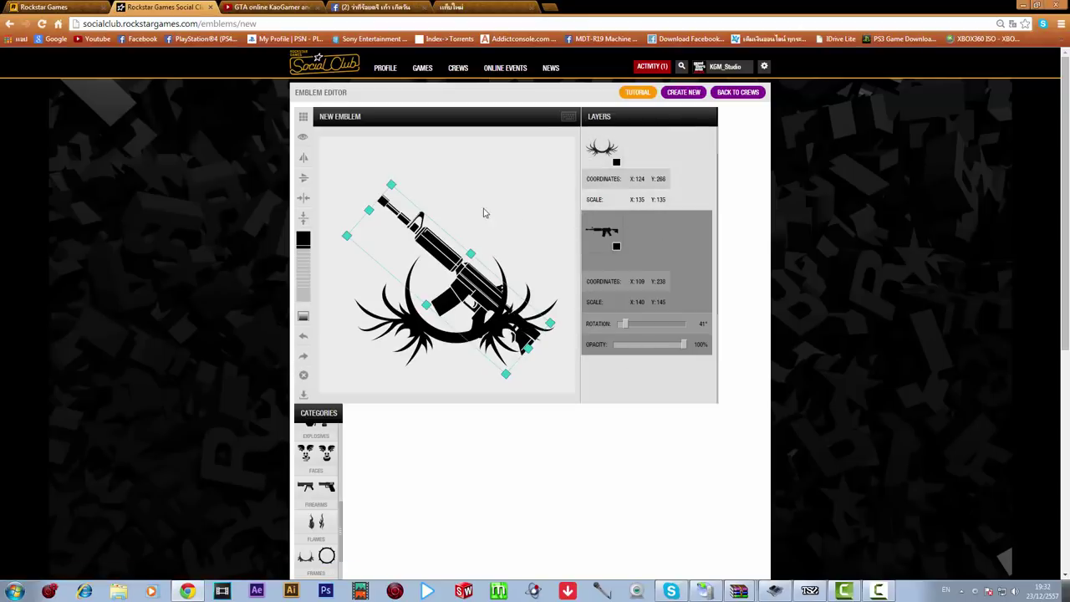
pyautogui.click(463, 226)
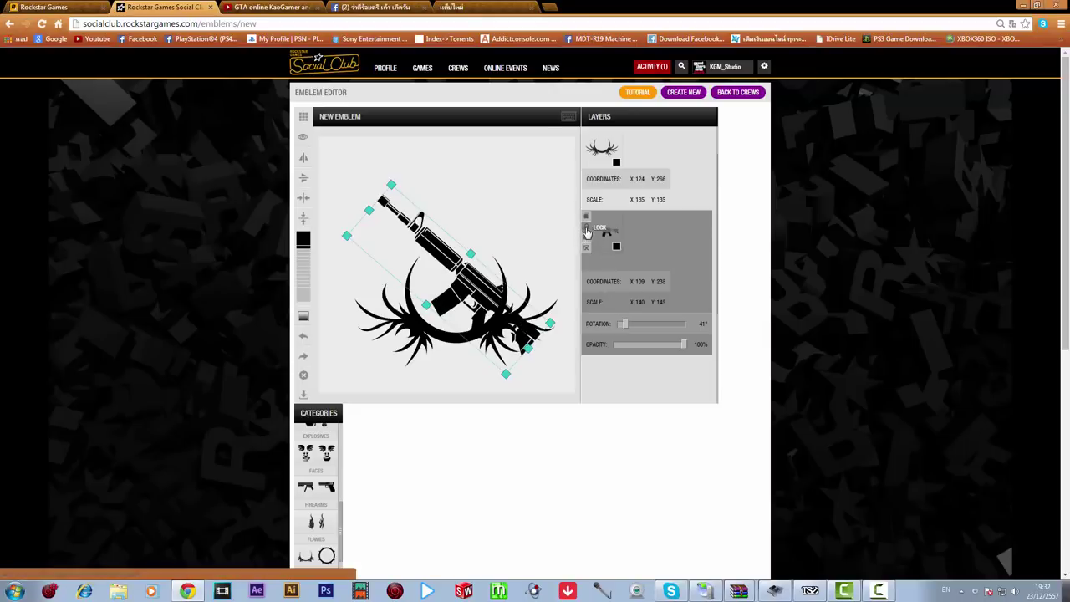
pyautogui.click(590, 242)
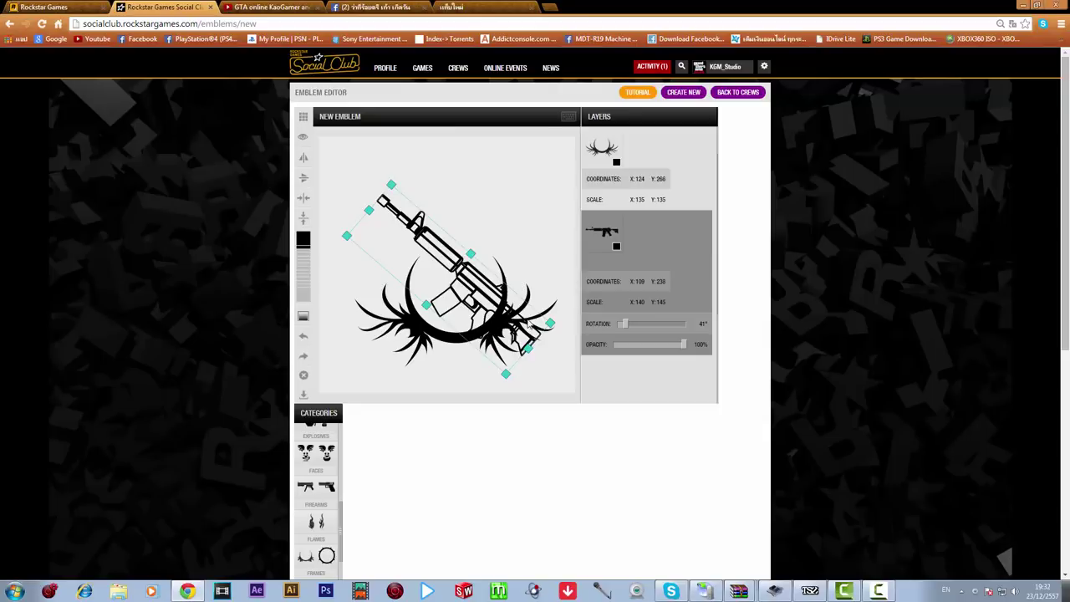
pyautogui.click(585, 237)
# Colour the outlined rifle white and place its layer above the antler-like frame
pyautogui.click(615, 246)
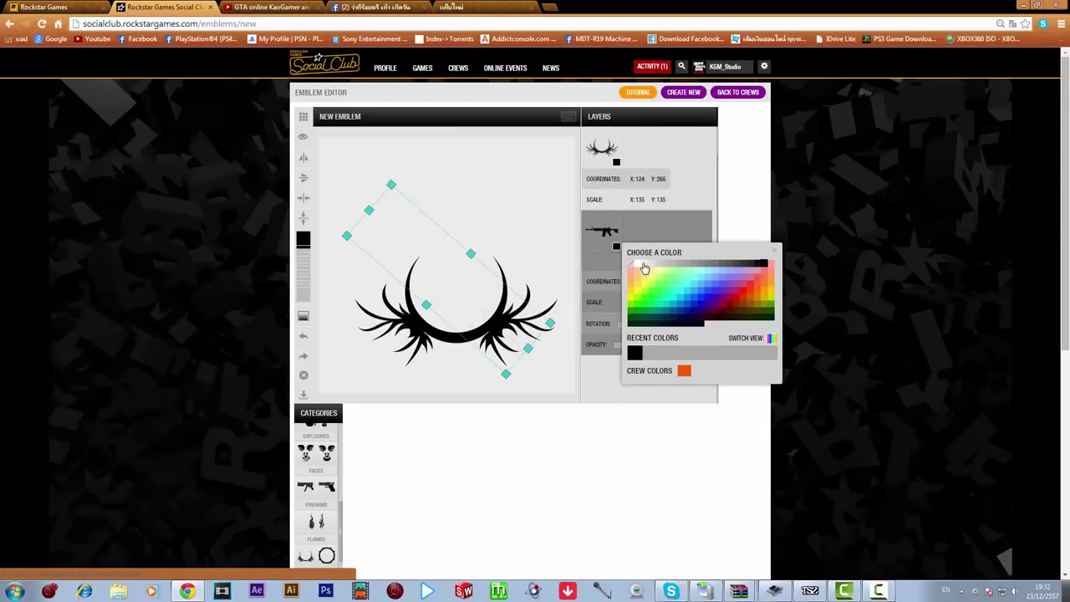
pyautogui.click(639, 266)
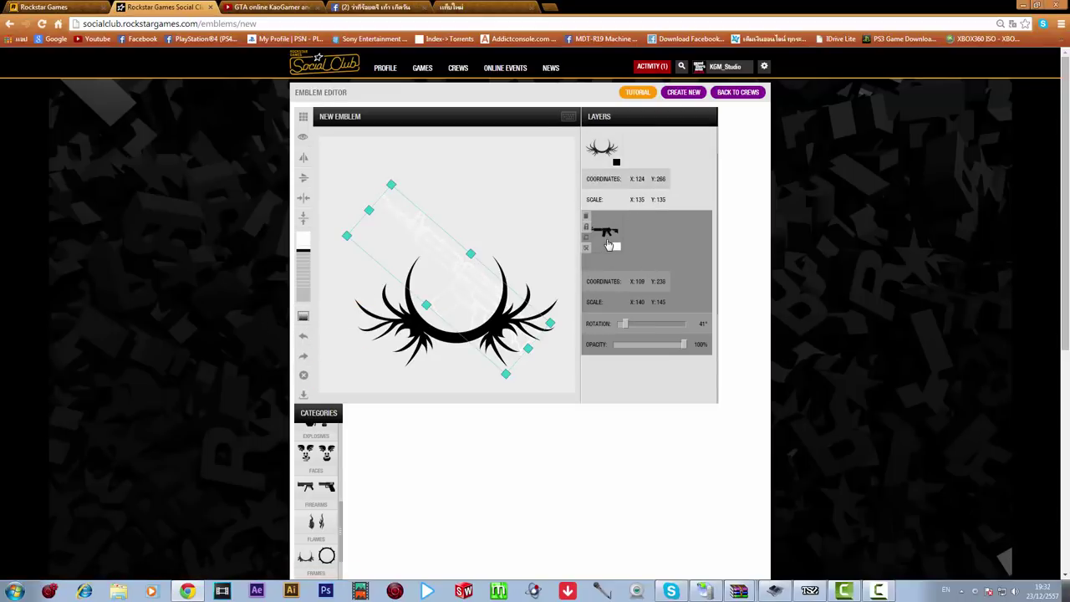
pyautogui.moveTo(609, 245); pyautogui.dragTo(636, 322)
# Add the AK-style rifle from the Firearms category and rotate it to roughly match the white rifle's tilt
pyautogui.click(325, 491)
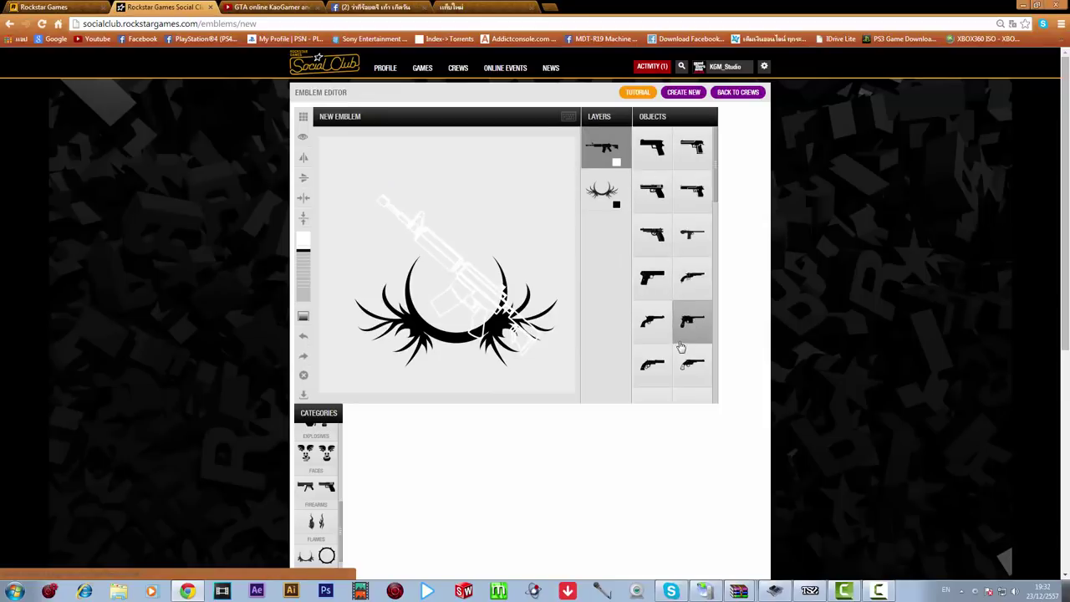
pyautogui.scroll(-2, 702, 335)
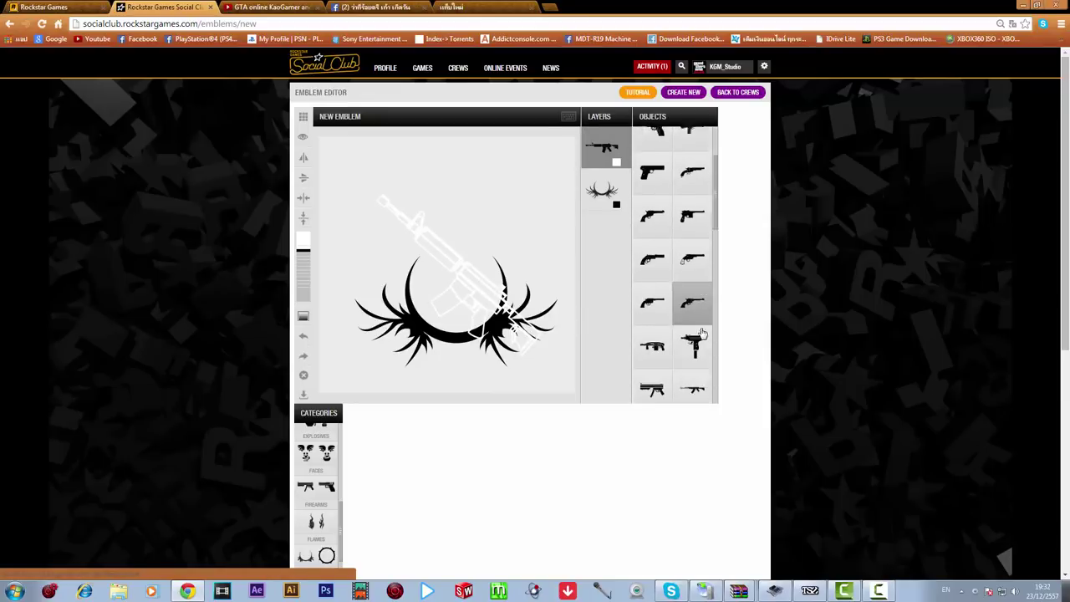
pyautogui.scroll(-3, 702, 334)
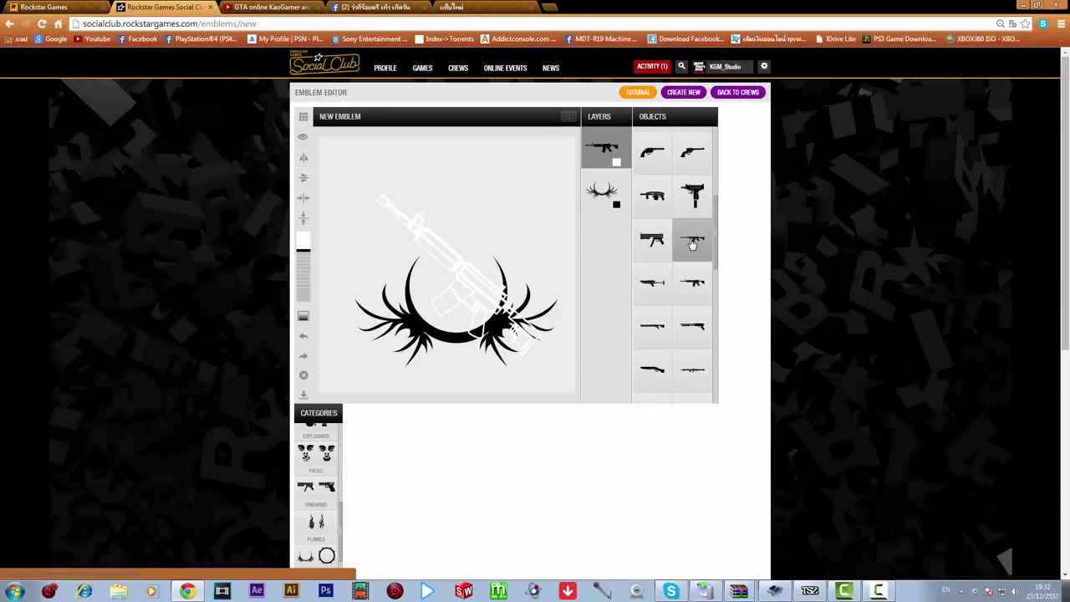
pyautogui.click(692, 242)
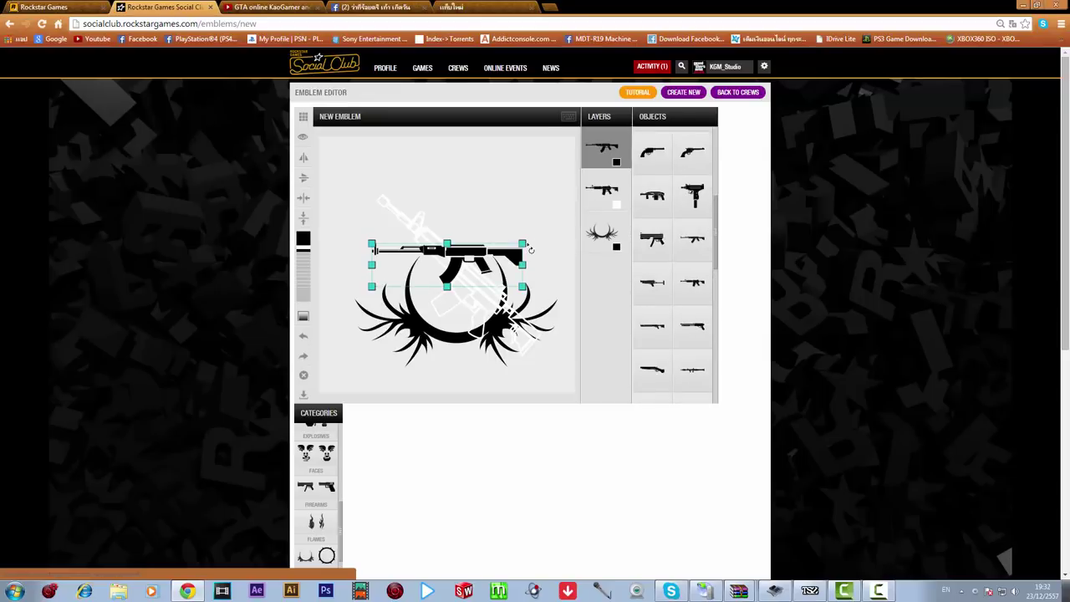
pyautogui.moveTo(530, 248); pyautogui.dragTo(520, 298)
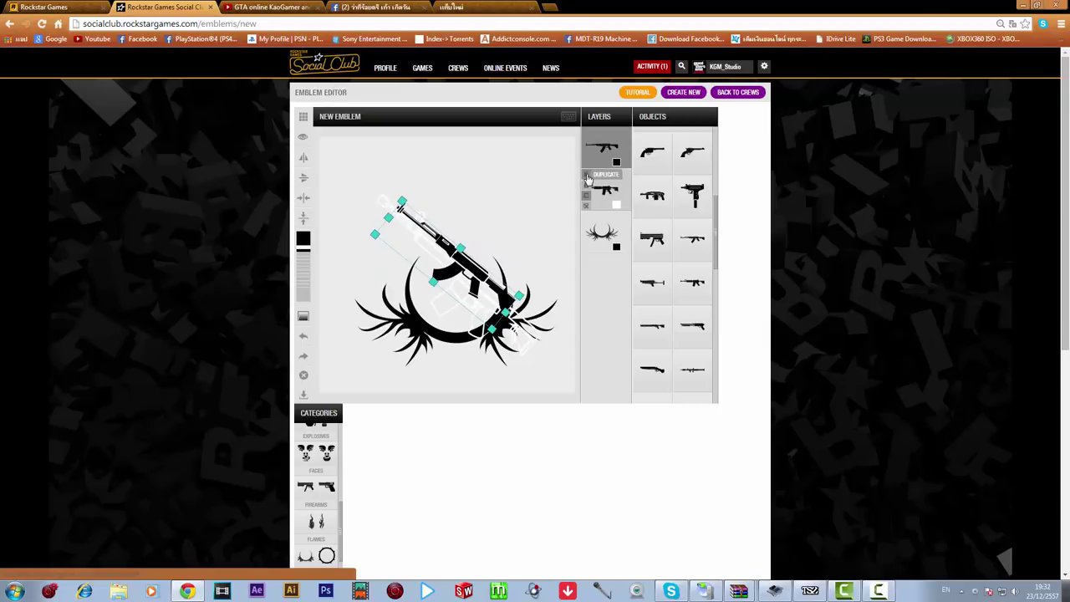
# Duplicate the white outlined rifle layer and delete the black AK-style rifle
pyautogui.click(588, 179)
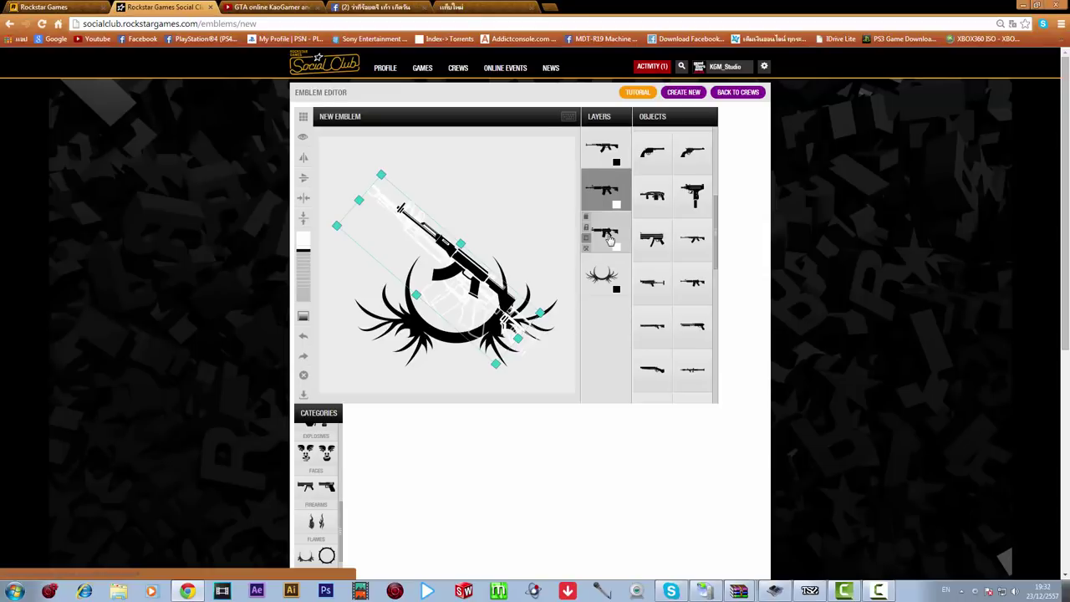
pyautogui.click(614, 149)
pyautogui.press('Delete')
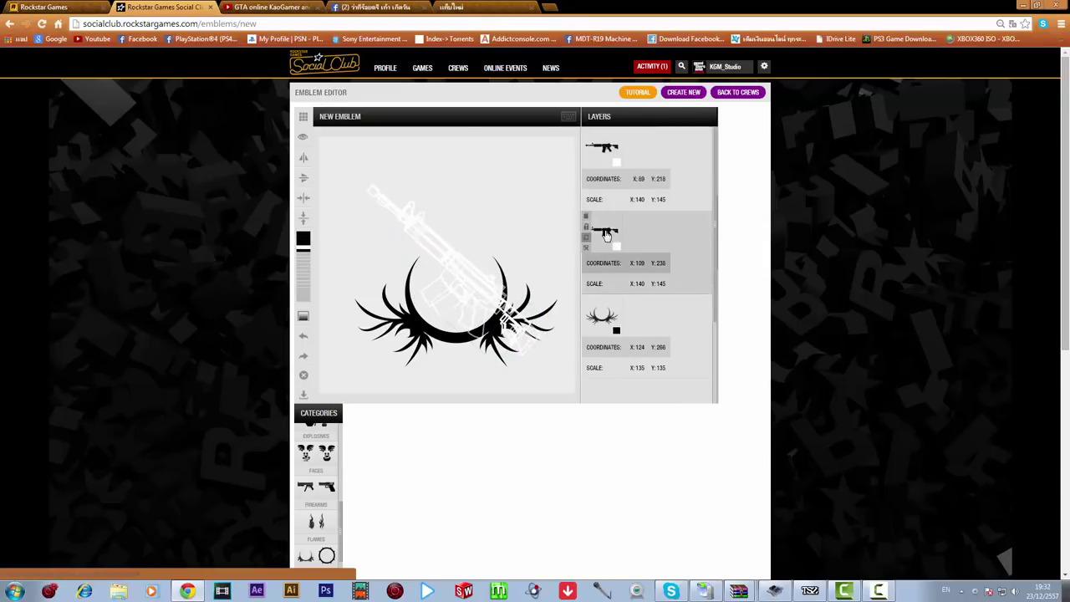
# Move the lower white outlined rifle onto the other one, at about X 93, Y 218, discarding a trial duplicate
pyautogui.click(665, 247)
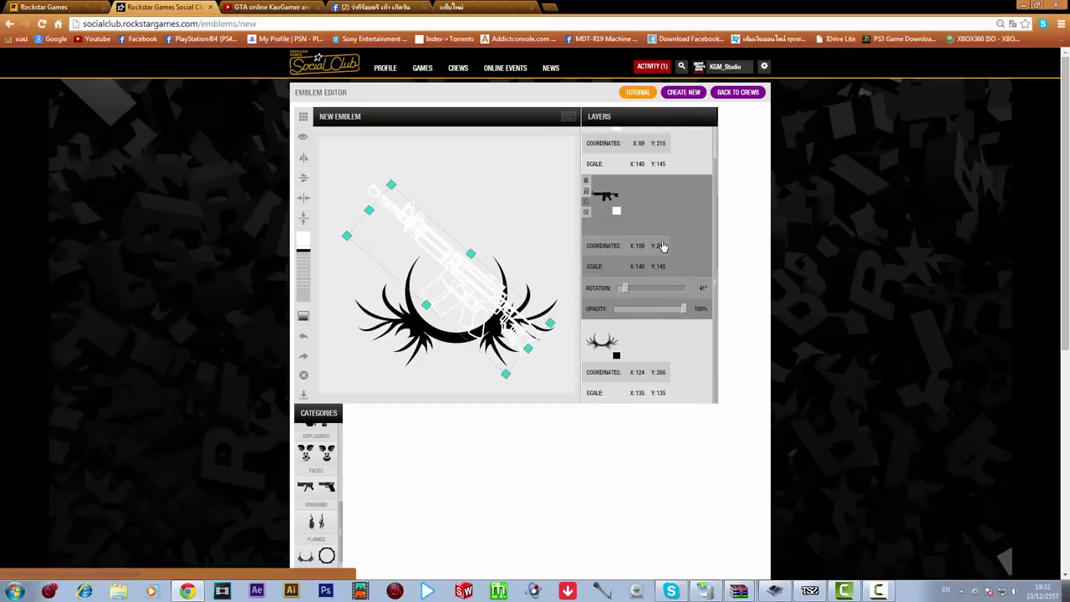
pyautogui.moveTo(495, 316); pyautogui.dragTo(482, 298)
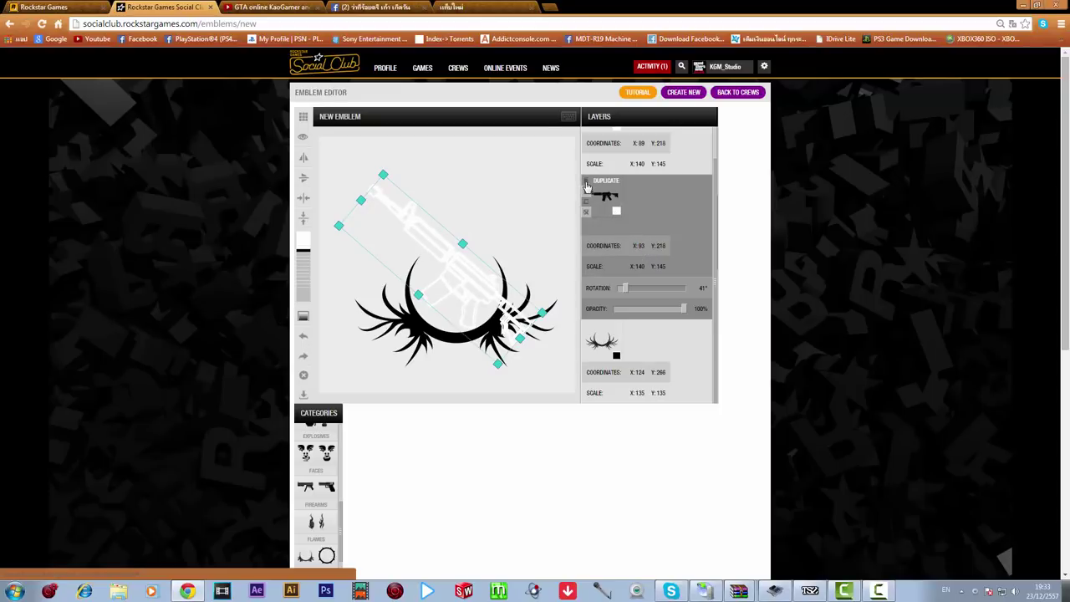
pyautogui.click(586, 186)
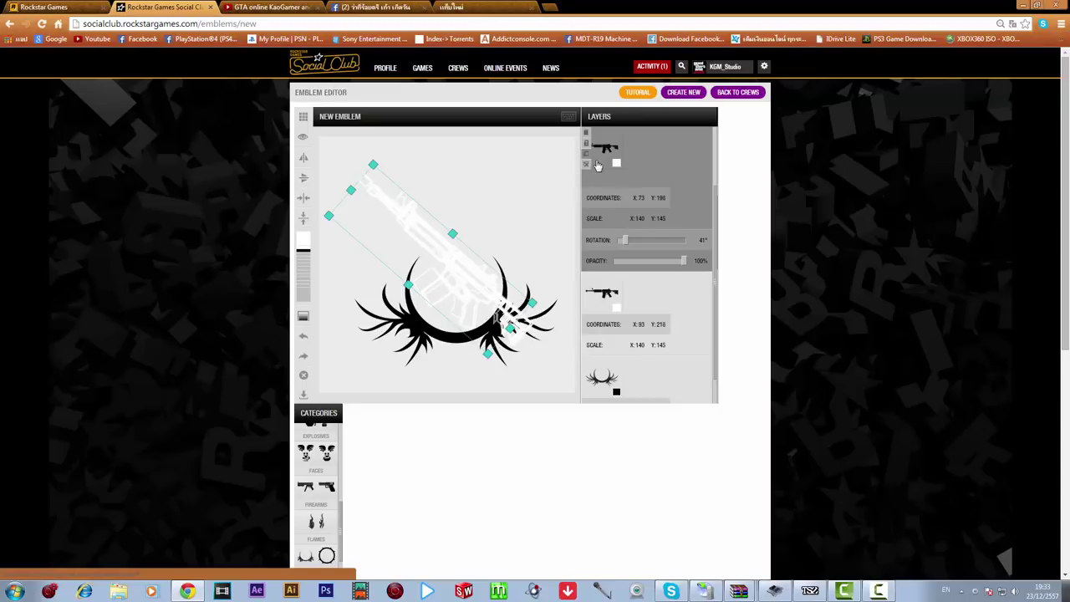
pyautogui.click(586, 164)
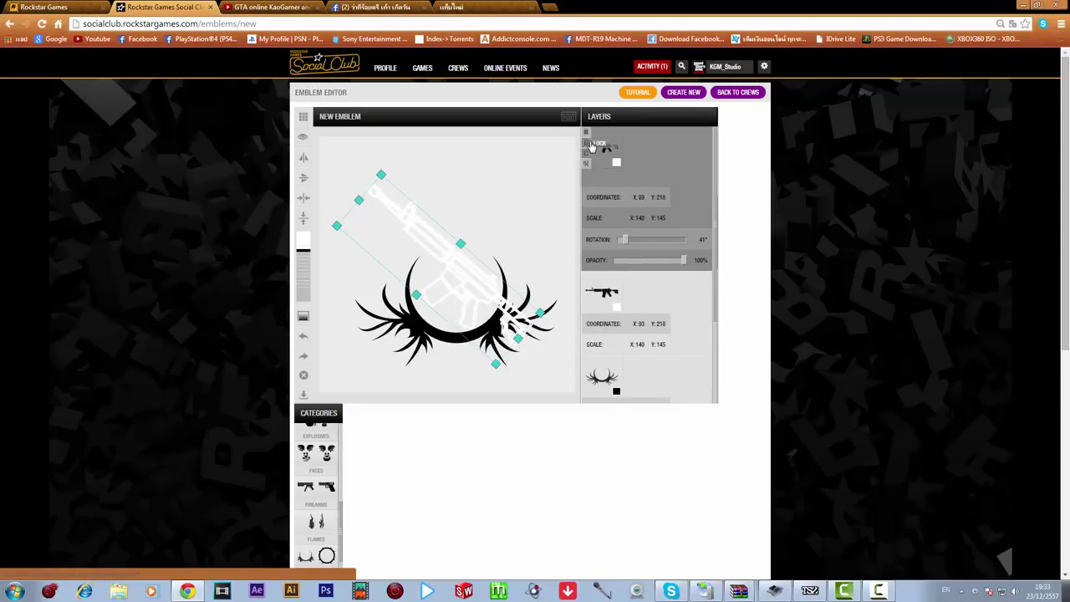
# Make the top rifle layer solid black and nudge it to about X 95, Y 214 over the white outlined rifle
pyautogui.click(588, 154)
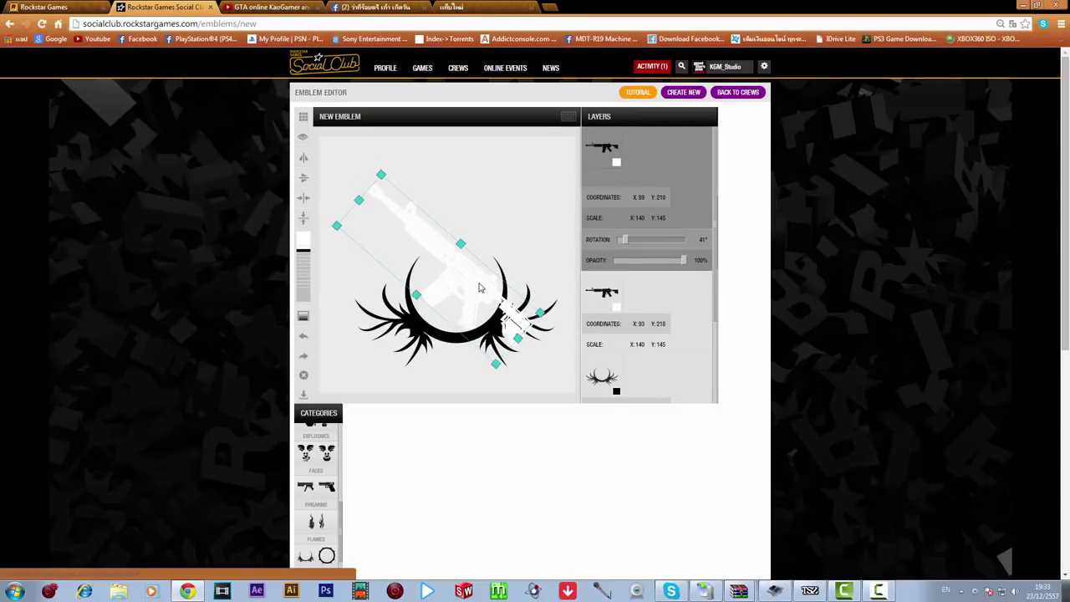
pyautogui.moveTo(610, 184)
pyautogui.click(616, 164)
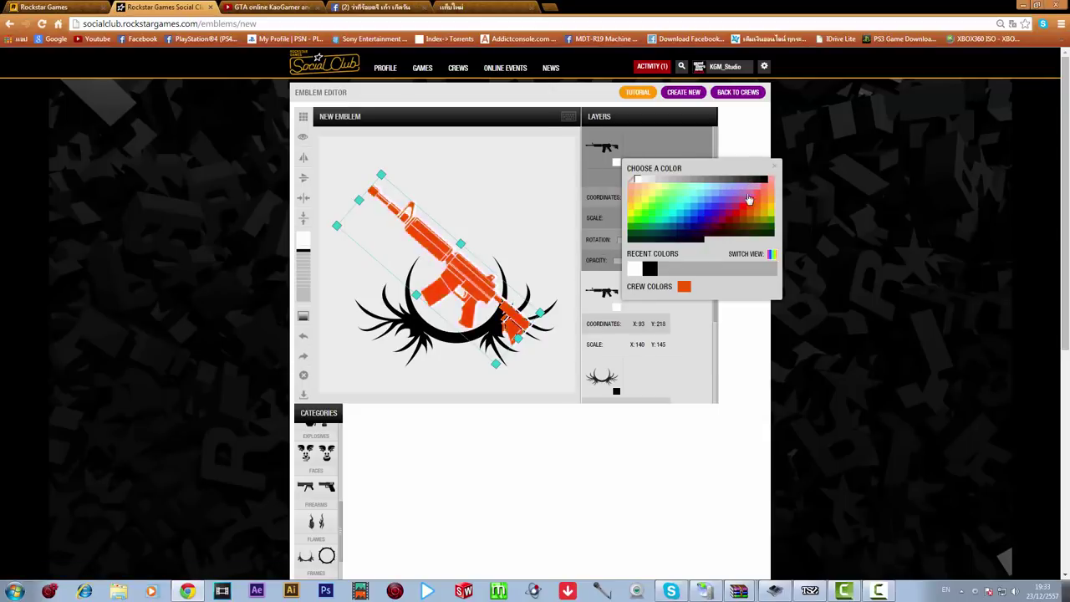
pyautogui.click(512, 171)
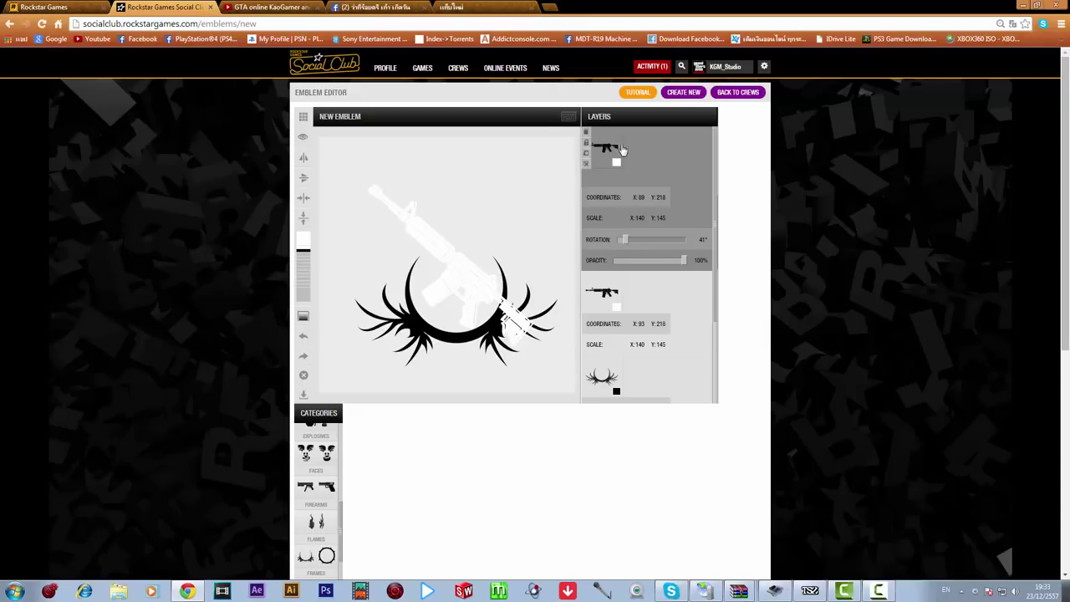
pyautogui.click(611, 165)
pyautogui.click(616, 162)
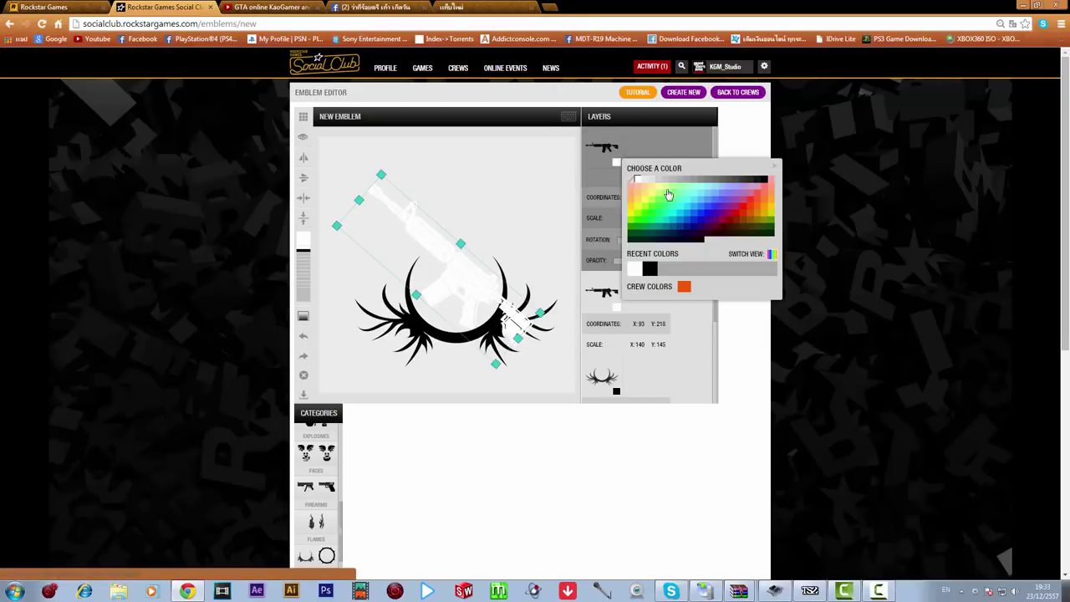
pyautogui.click(764, 180)
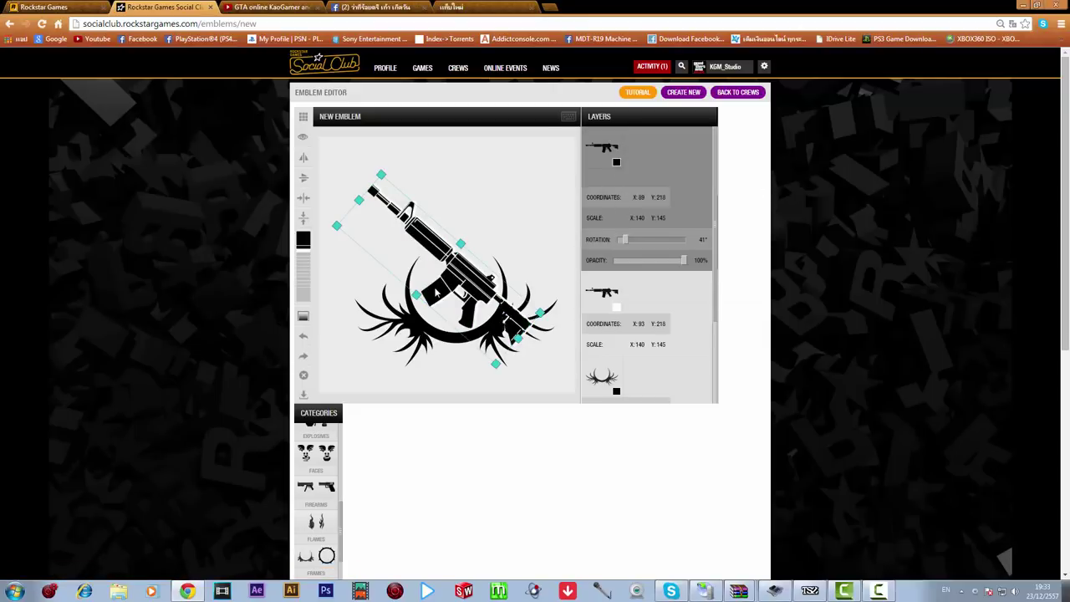
pyautogui.moveTo(470, 273); pyautogui.dragTo(473, 270)
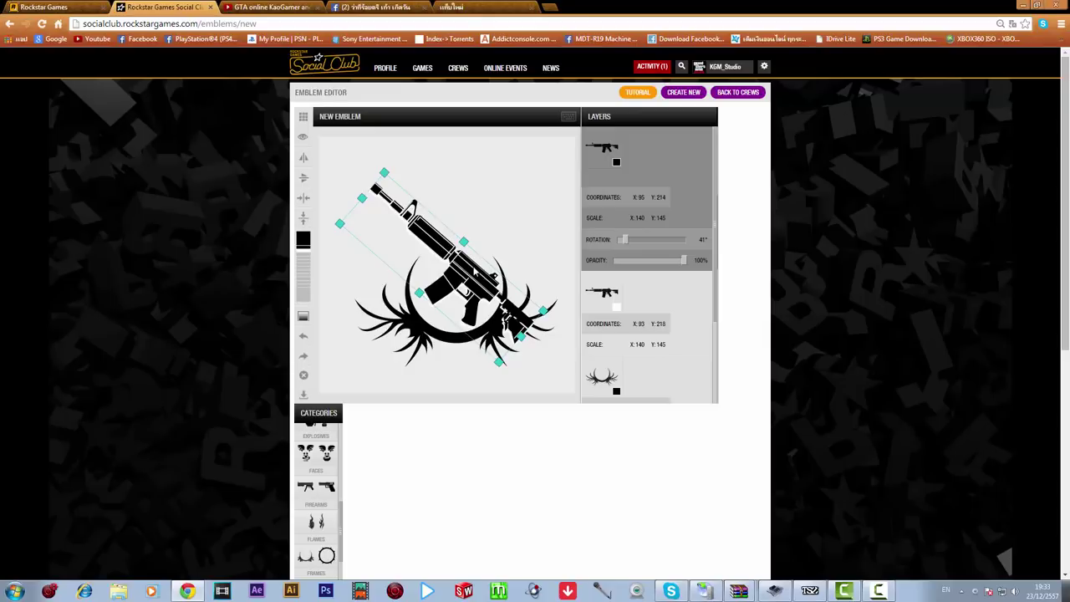
pyautogui.click(539, 222)
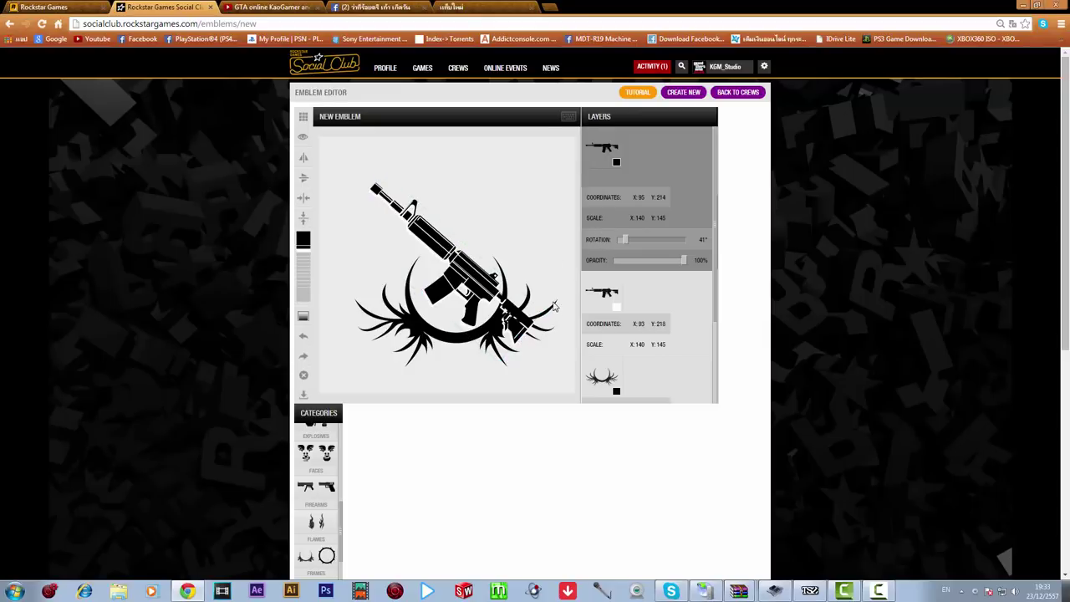
# Duplicate the black antler-like frame and position the copy slightly below the original, at about X 123, Y 270
pyautogui.click(500, 333)
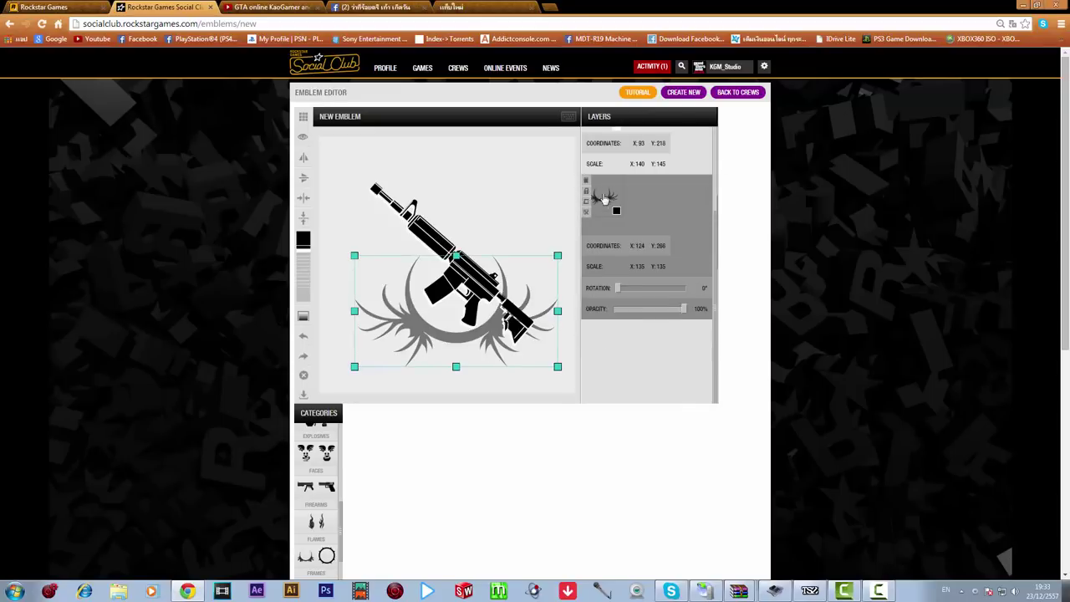
pyautogui.click(590, 185)
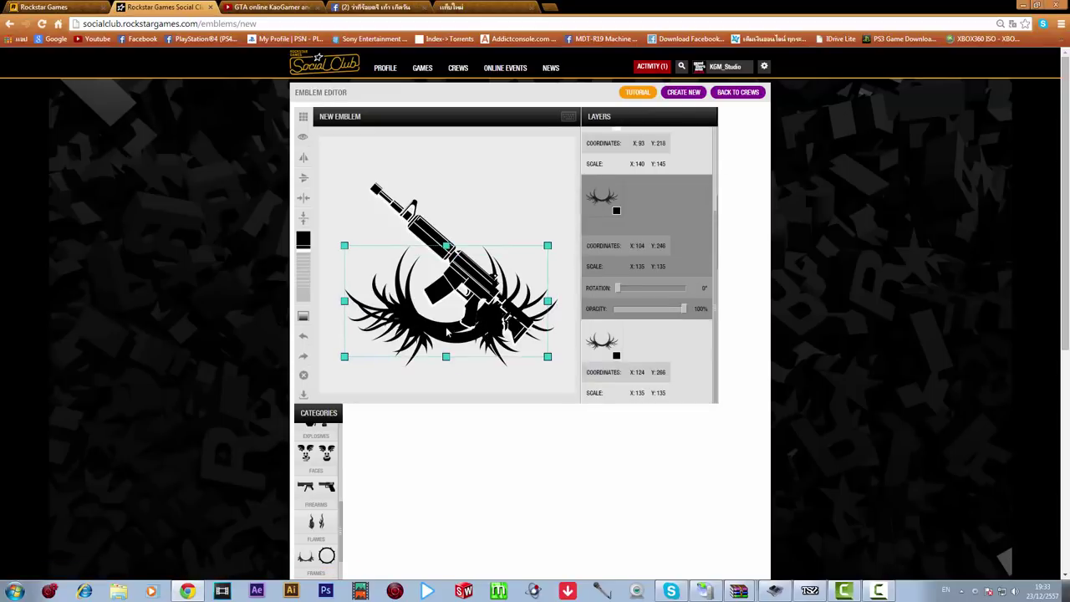
pyautogui.moveTo(448, 333); pyautogui.dragTo(454, 346)
pyautogui.click(607, 345)
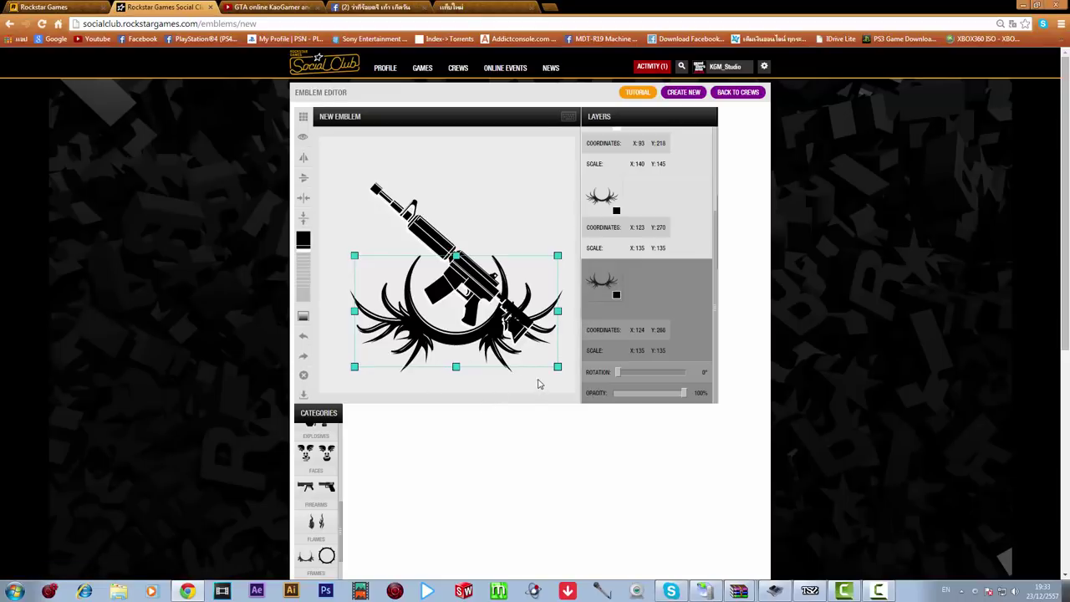
pyautogui.click(540, 384)
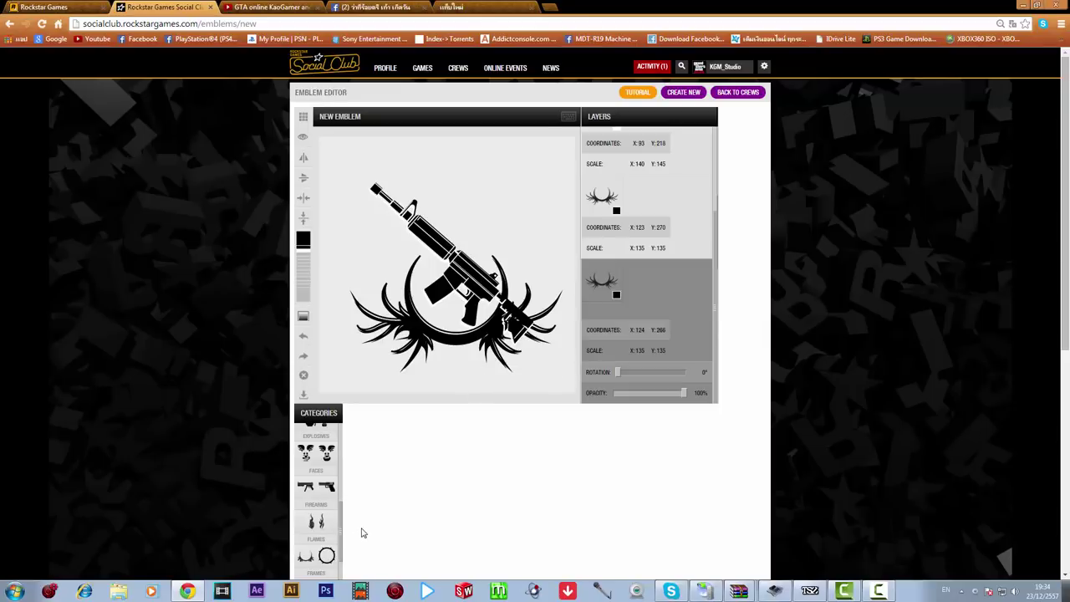
# Browse the shape categories and look through the Squares objects for a suitable shape
pyautogui.scroll(-5, 342, 535)
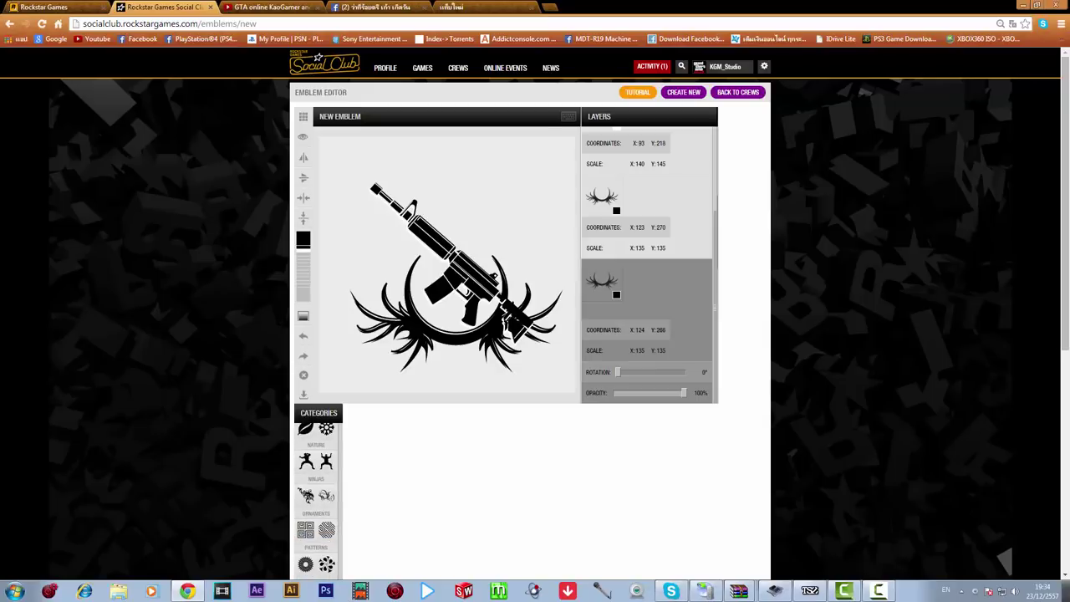
pyautogui.scroll(-3, 830, 178)
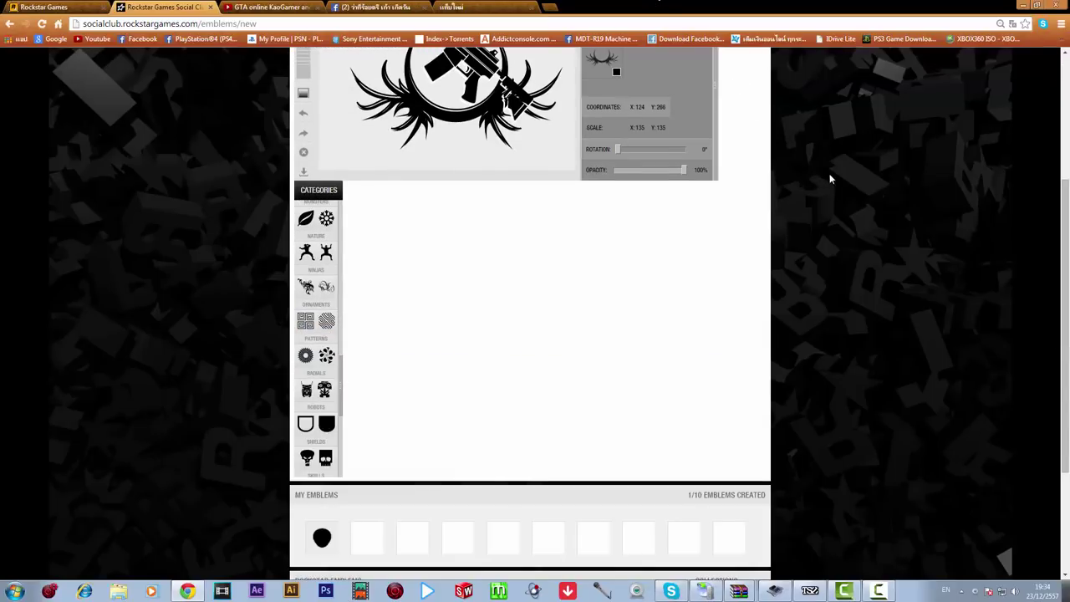
pyautogui.moveTo(341, 375); pyautogui.dragTo(370, 183)
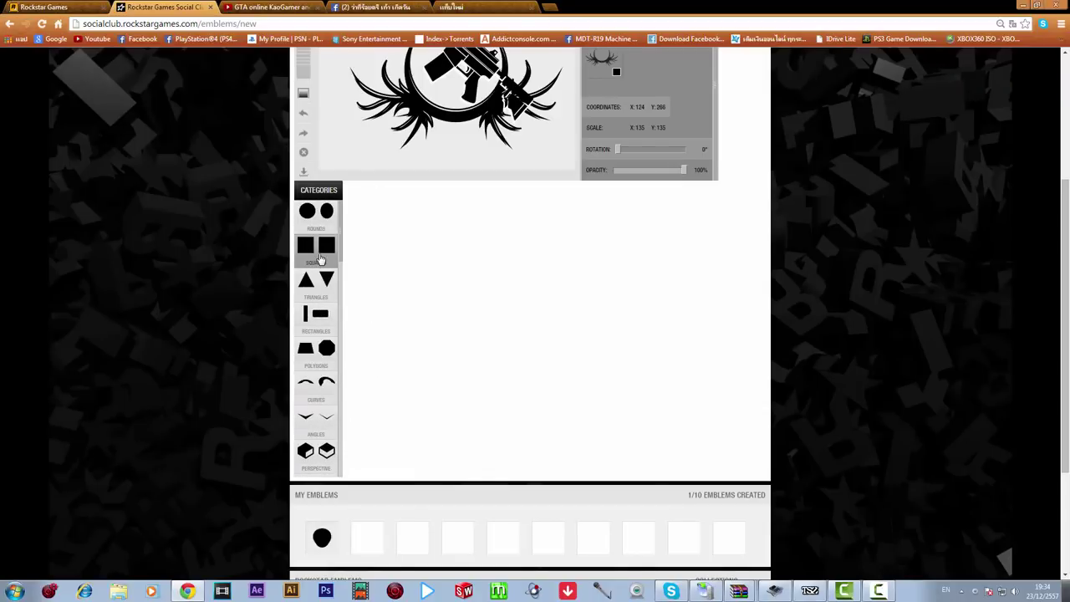
pyautogui.click(320, 260)
pyautogui.scroll(3, 903, 254)
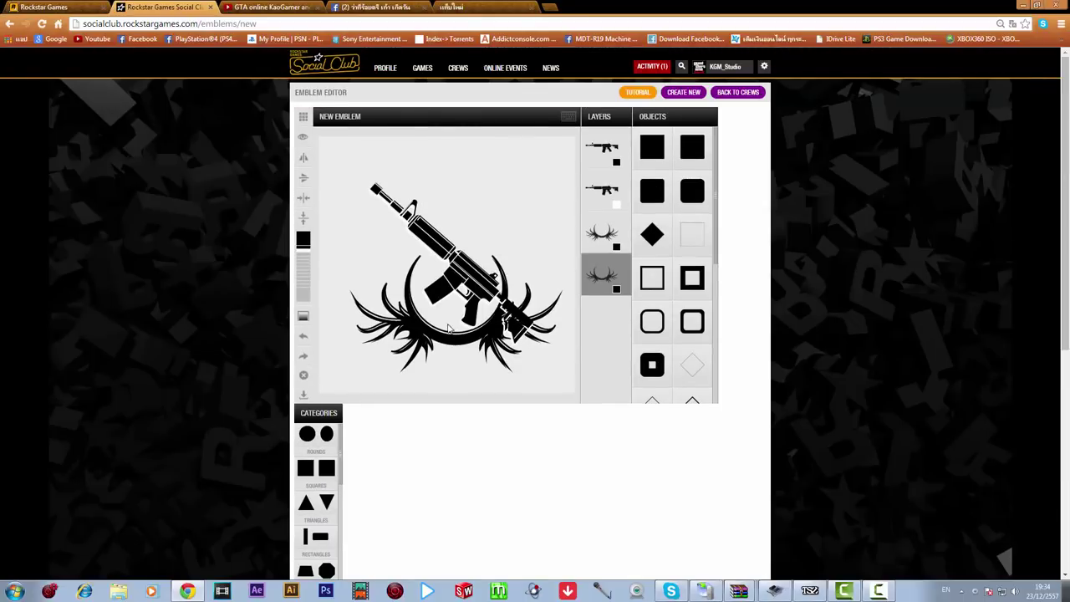
pyautogui.scroll(-1, 706, 280)
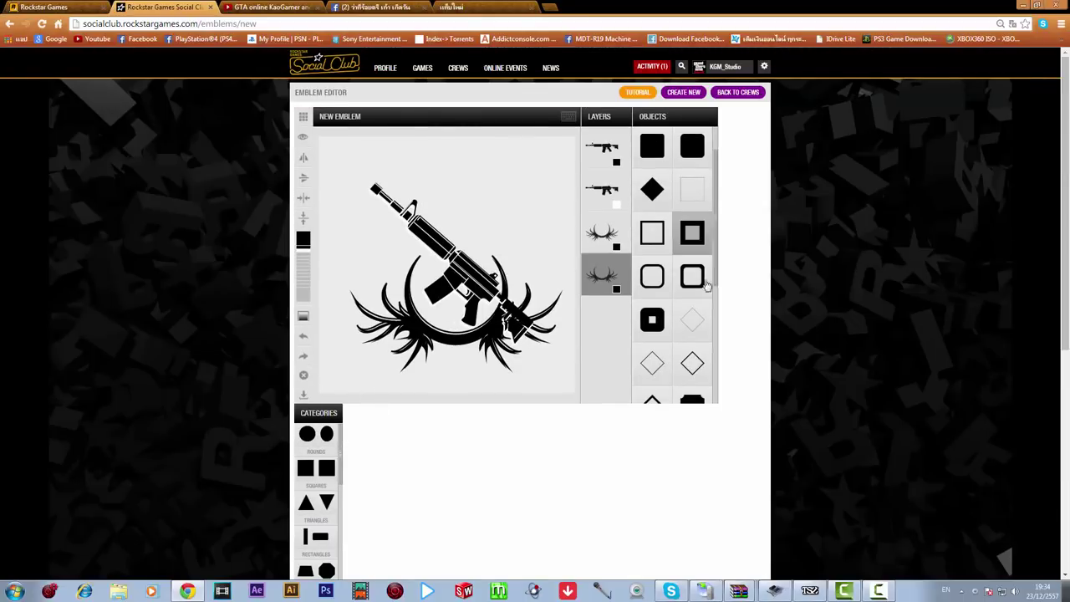
pyautogui.scroll(-5, 707, 284)
pyautogui.scroll(-3, 211, 232)
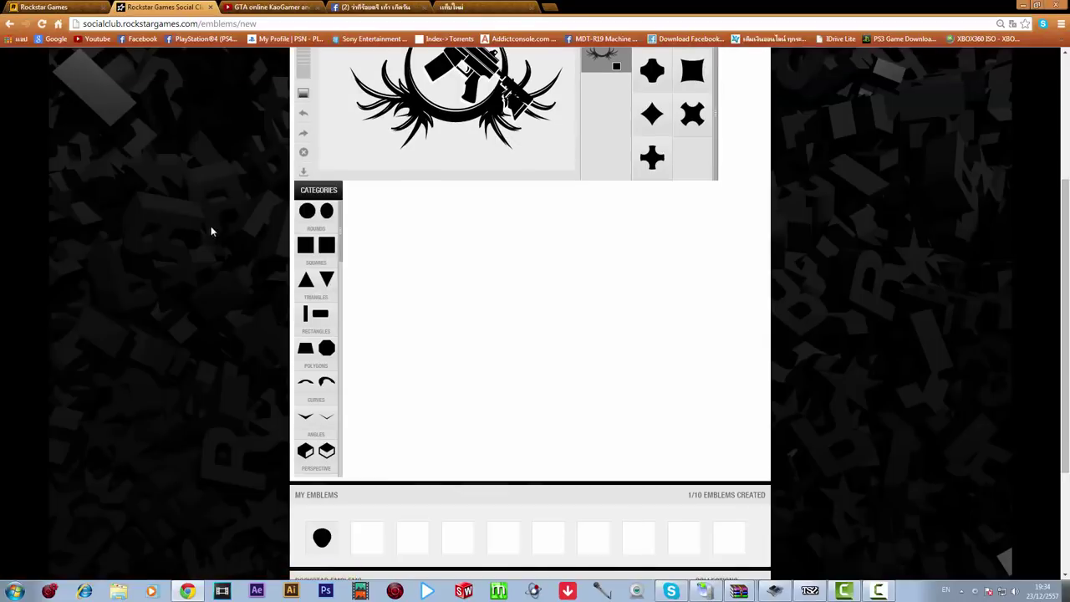
# Add the narrow vertical bar from the Rectangles category and move it to the canvas's upper right area, clear of the rifle
pyautogui.click(320, 312)
pyautogui.scroll(3, 518, 267)
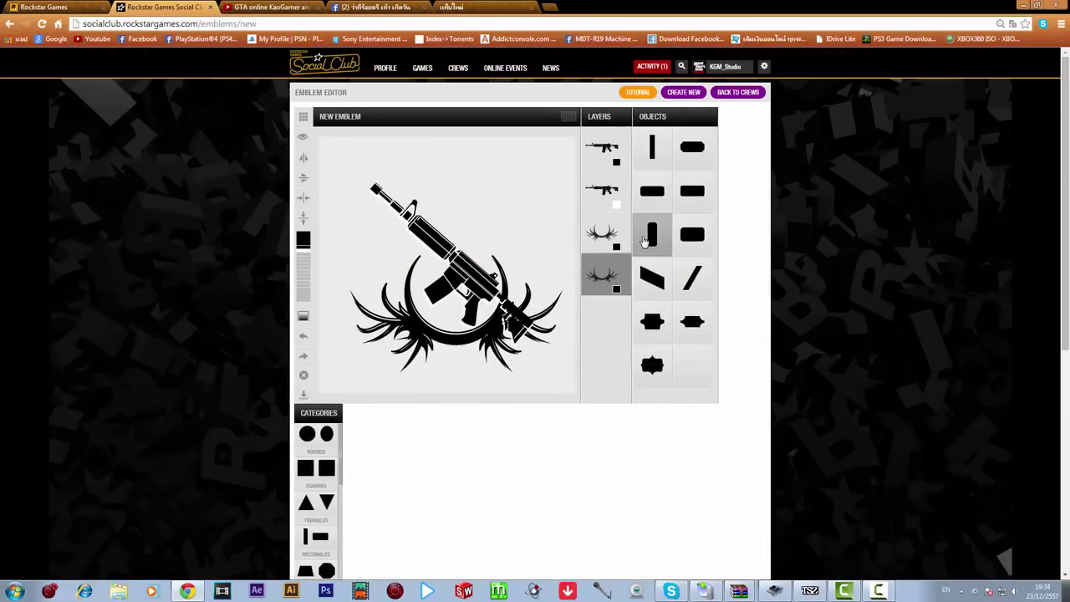
pyautogui.click(652, 147)
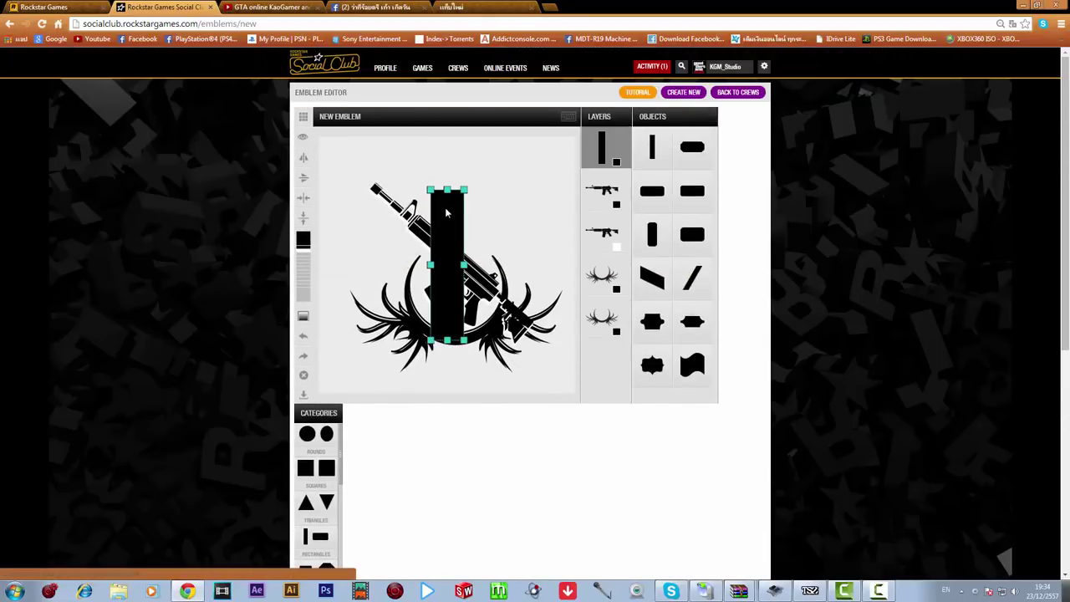
pyautogui.moveTo(455, 224); pyautogui.dragTo(530, 187)
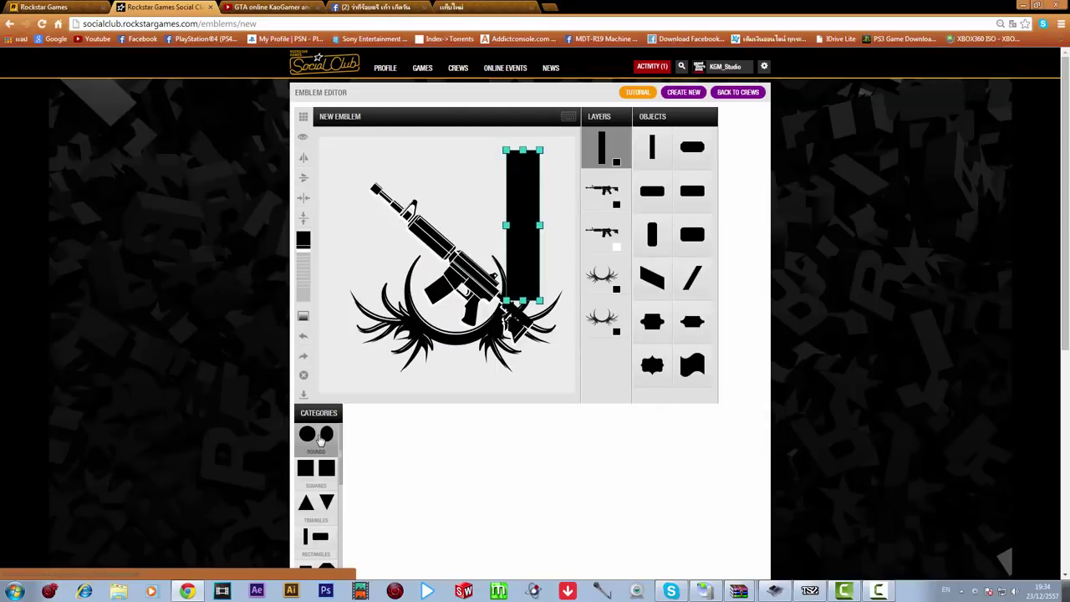
# Check the Rounds shapes, and add a half-circle arc from the Curves category, scaled down beside the rifle's muzzle
pyautogui.click(325, 435)
pyautogui.scroll(-5, 690, 340)
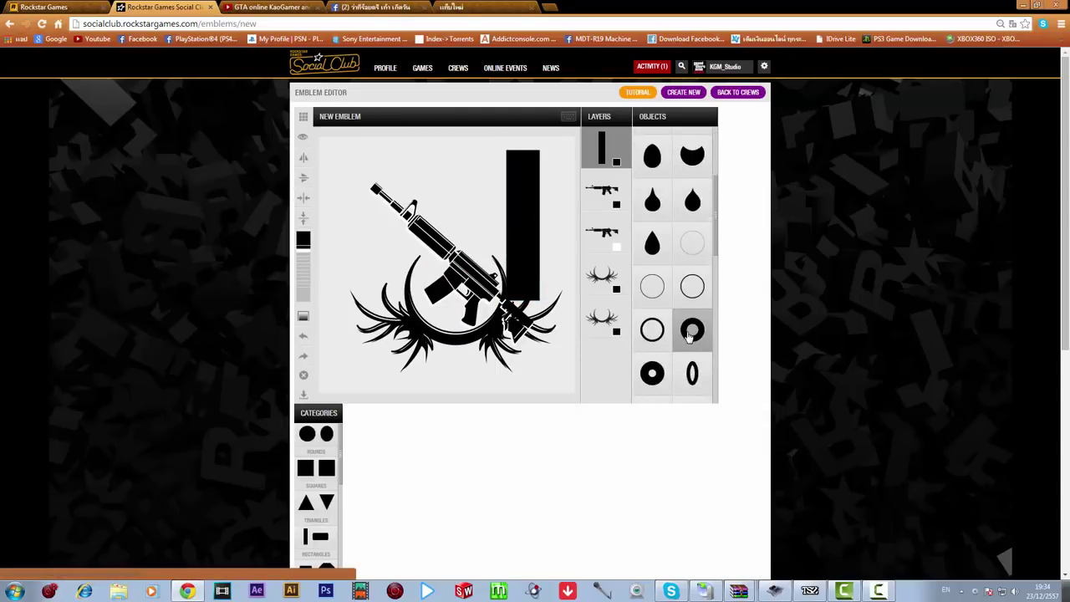
pyautogui.scroll(-8, 690, 341)
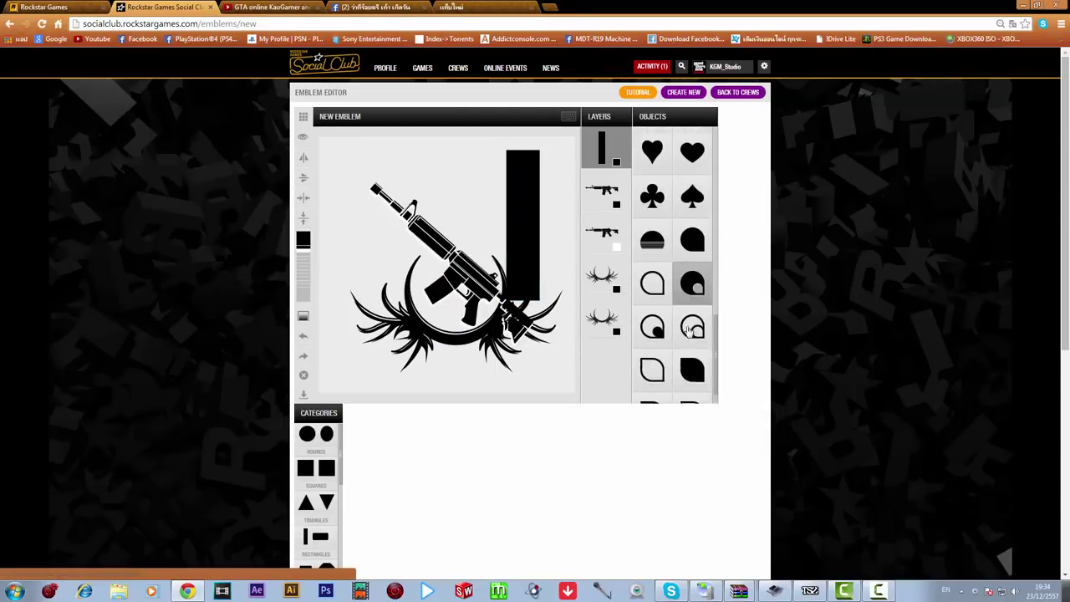
pyautogui.scroll(-4, 494, 325)
pyautogui.scroll(5, 480, 258)
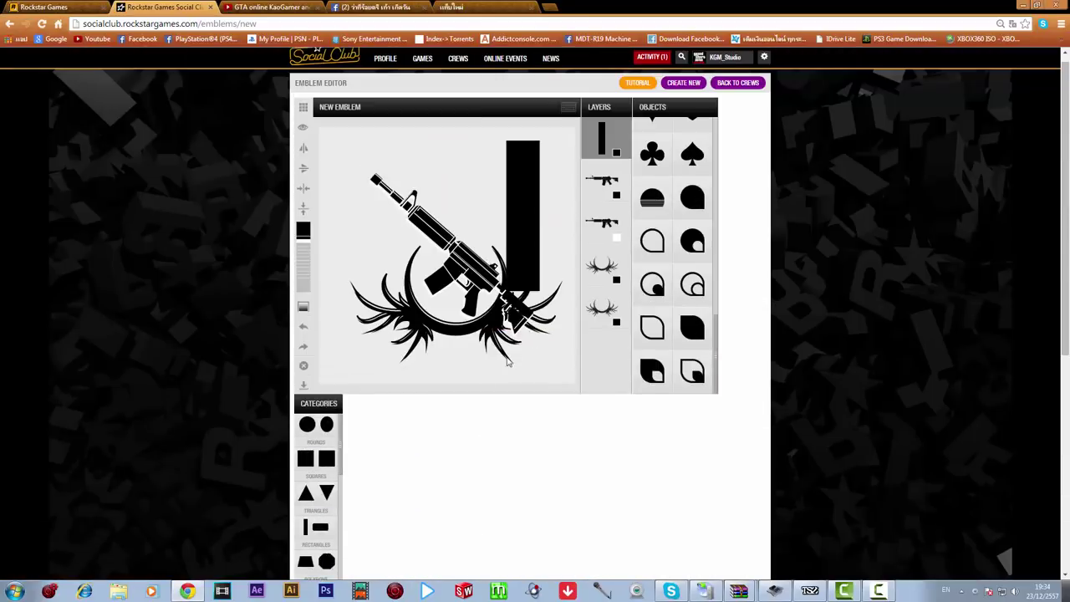
pyautogui.scroll(1, 338, 478)
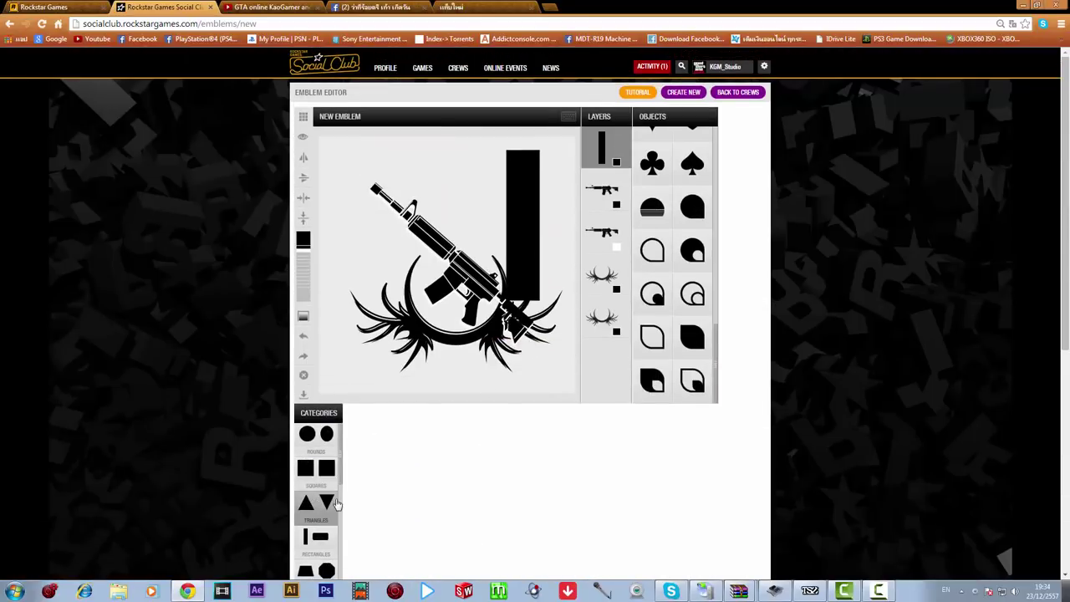
pyautogui.scroll(-2, 426, 473)
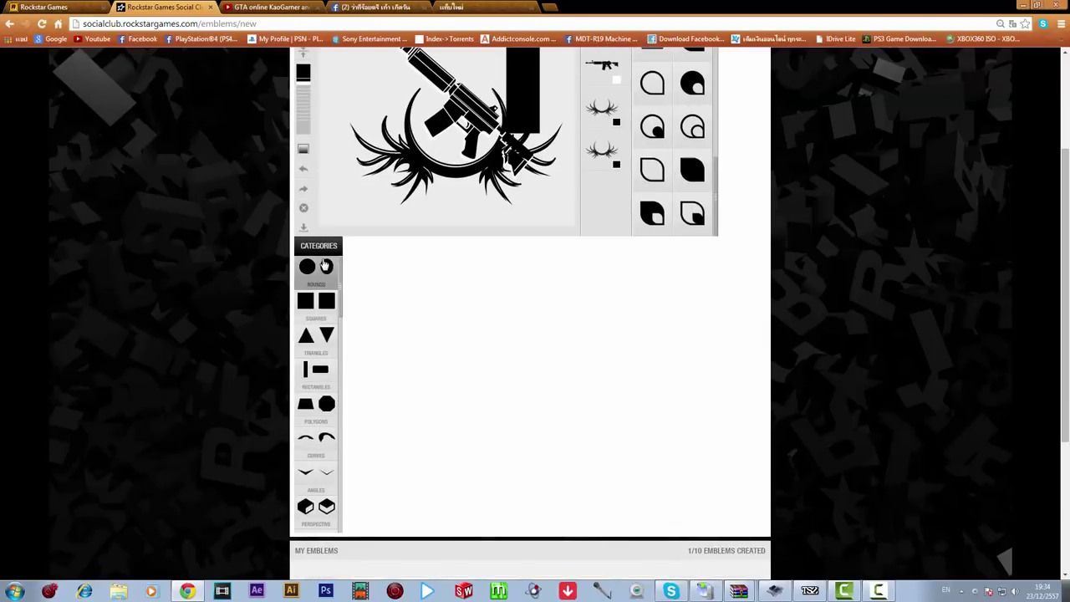
pyautogui.click(318, 442)
pyautogui.scroll(2, 573, 255)
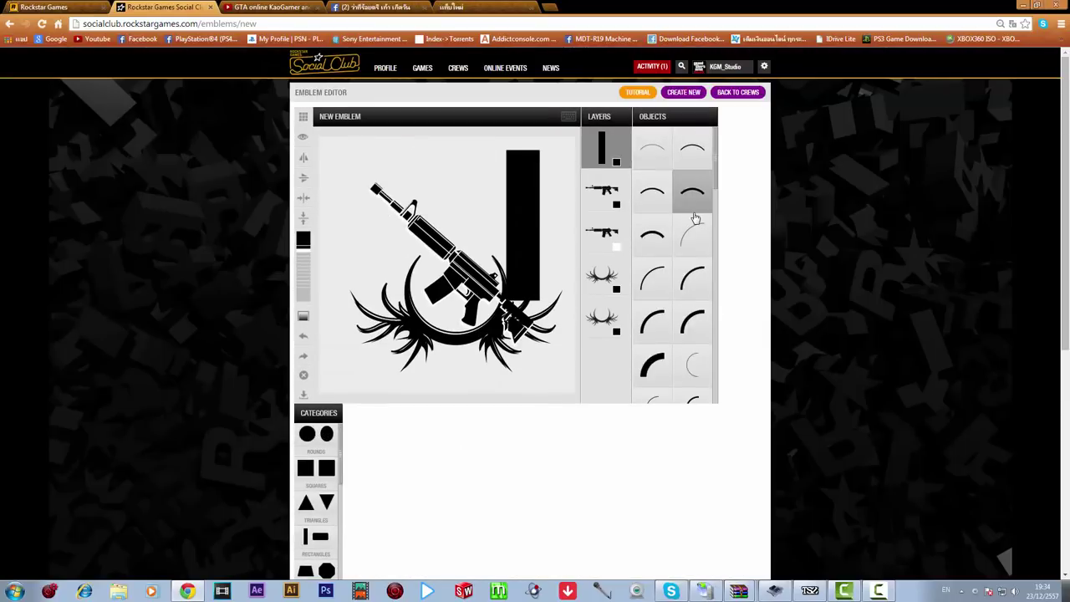
pyautogui.scroll(-2, 669, 335)
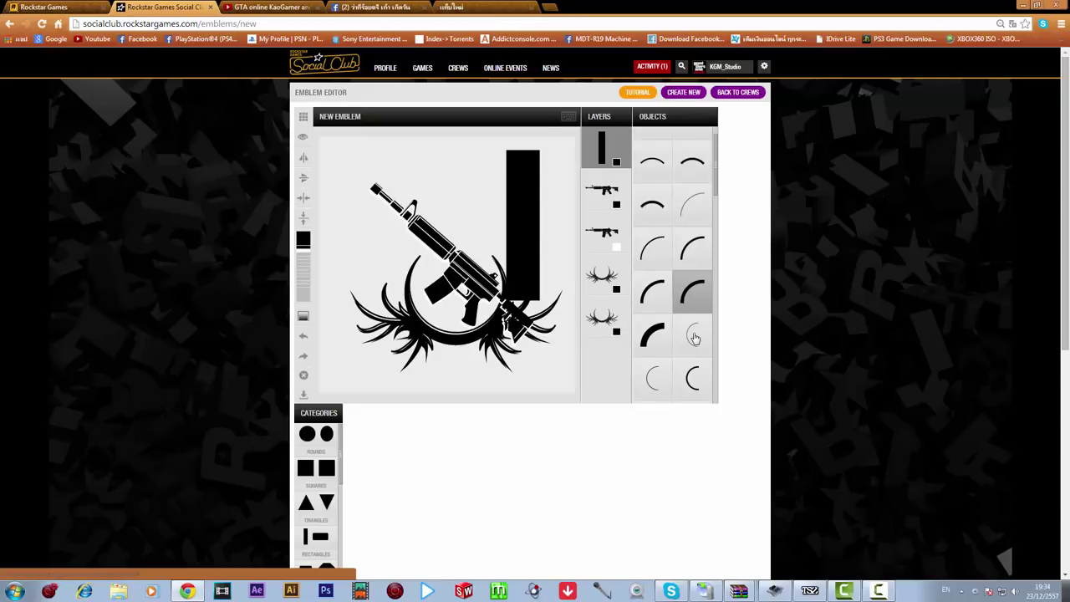
pyautogui.click(692, 346)
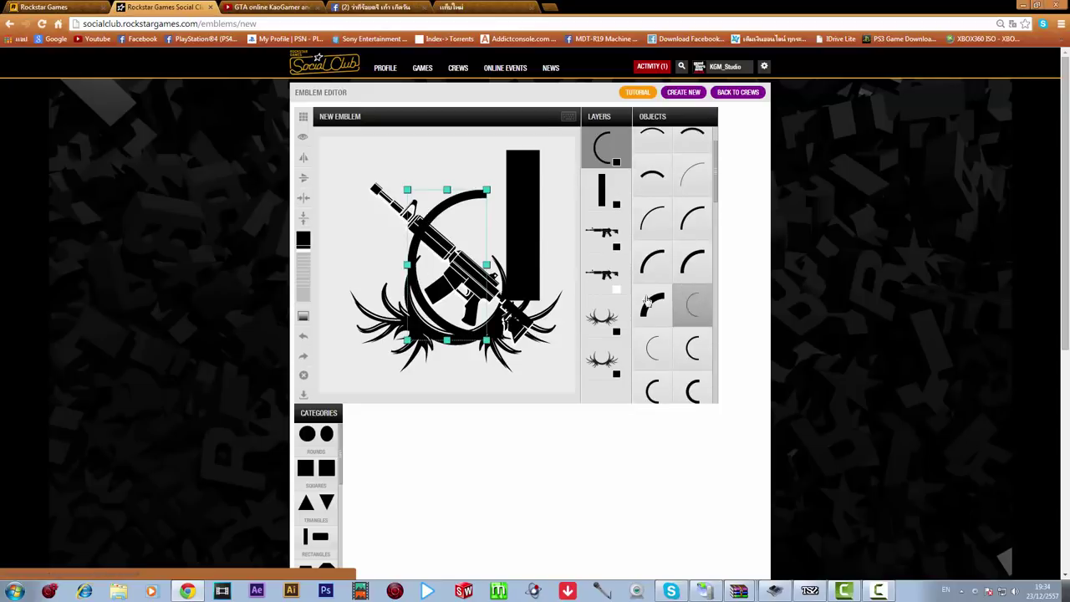
pyautogui.moveTo(488, 192); pyautogui.dragTo(394, 196)
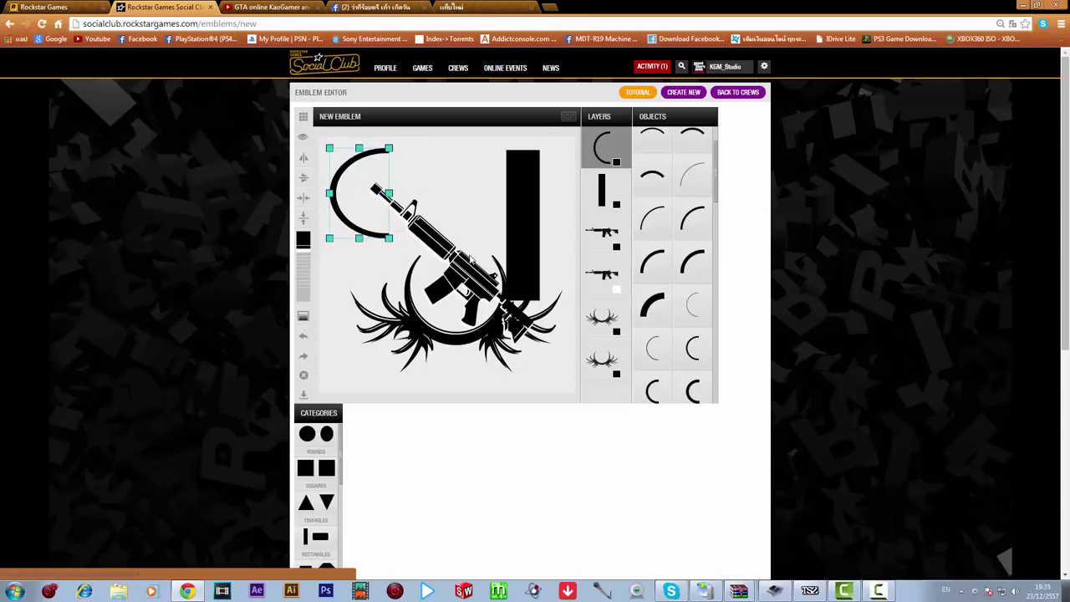
# Shrink the vertical bar to a short, slightly tilted piece and place it at the lower end of the arc
pyautogui.moveTo(609, 194)
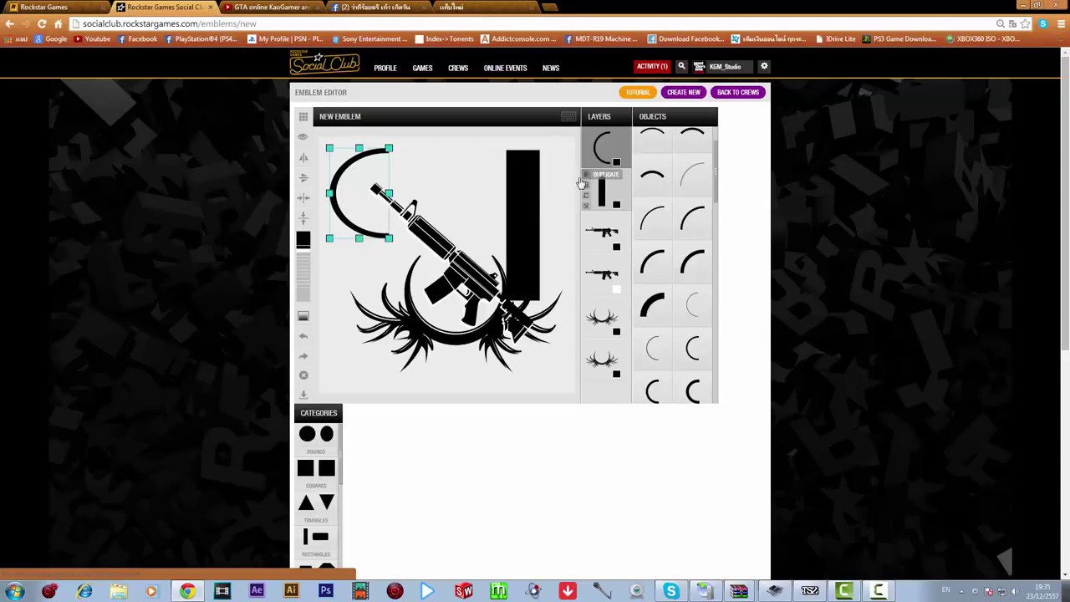
pyautogui.click(521, 190)
pyautogui.moveTo(540, 155); pyautogui.dragTo(398, 219)
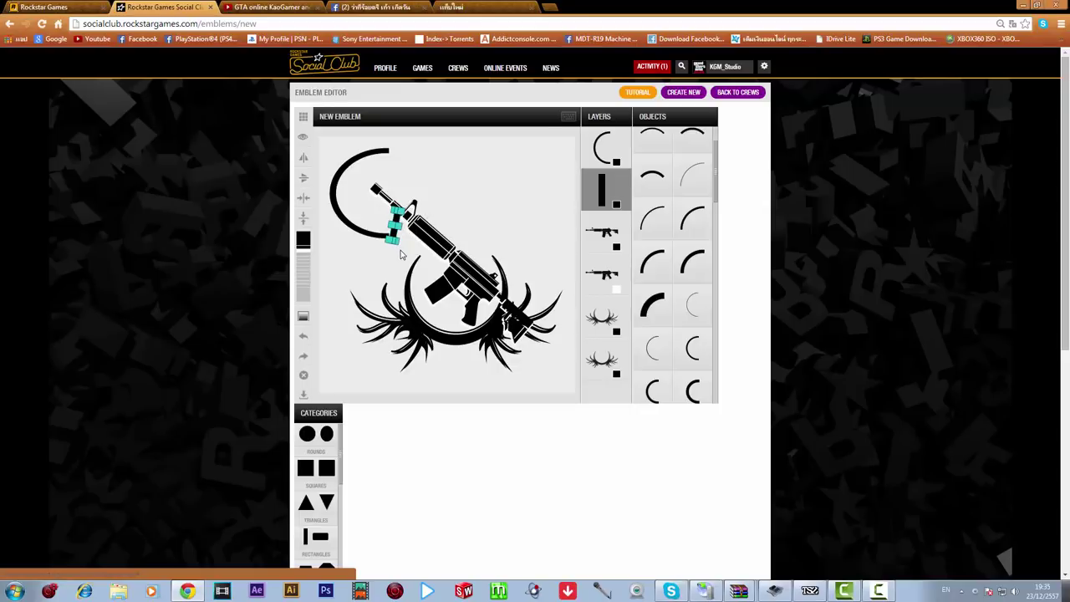
# Straighten the short bar at the arc's lower end, and add a horizontal copy at its upper end to form a G
pyautogui.moveTo(397, 255); pyautogui.dragTo(391, 236)
pyautogui.moveTo(390, 236); pyautogui.dragTo(388, 238)
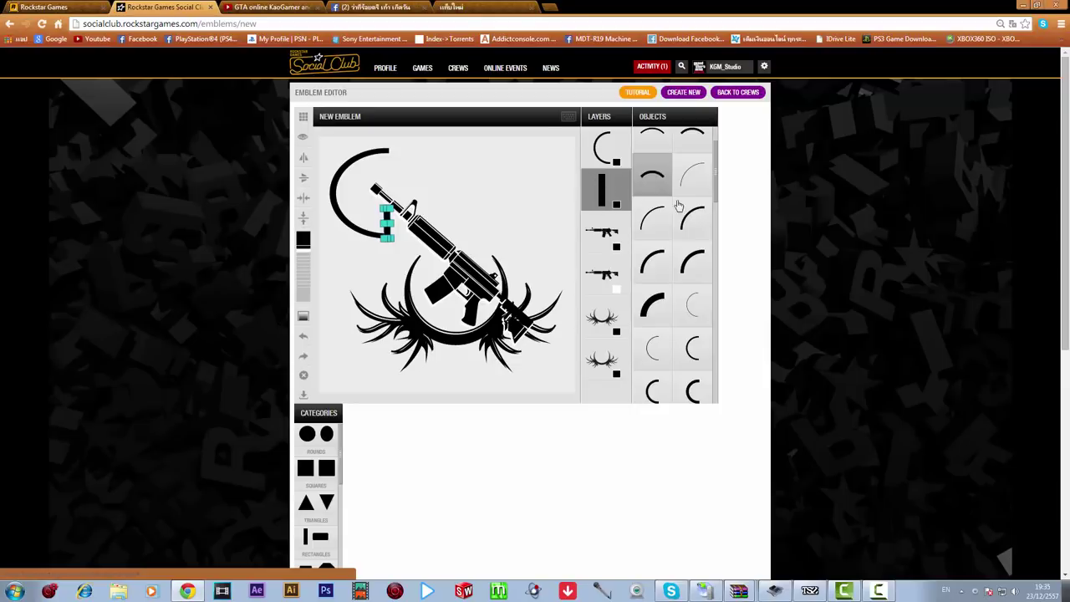
pyautogui.click(585, 179)
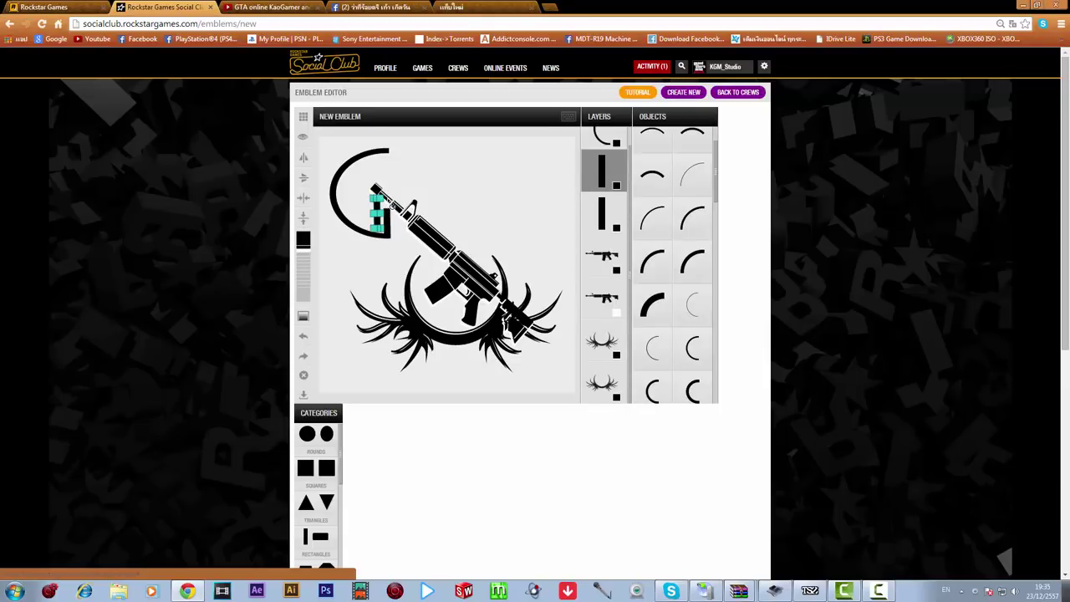
pyautogui.moveTo(388, 204)
pyautogui.mouseDown()
pyautogui.moveTo(401, 230)
pyautogui.moveTo(358, 214)
pyautogui.moveTo(386, 217)
pyautogui.mouseUp()
pyautogui.click(492, 174)
# Set the emblem's background colour to transparent
pyautogui.click(303, 317)
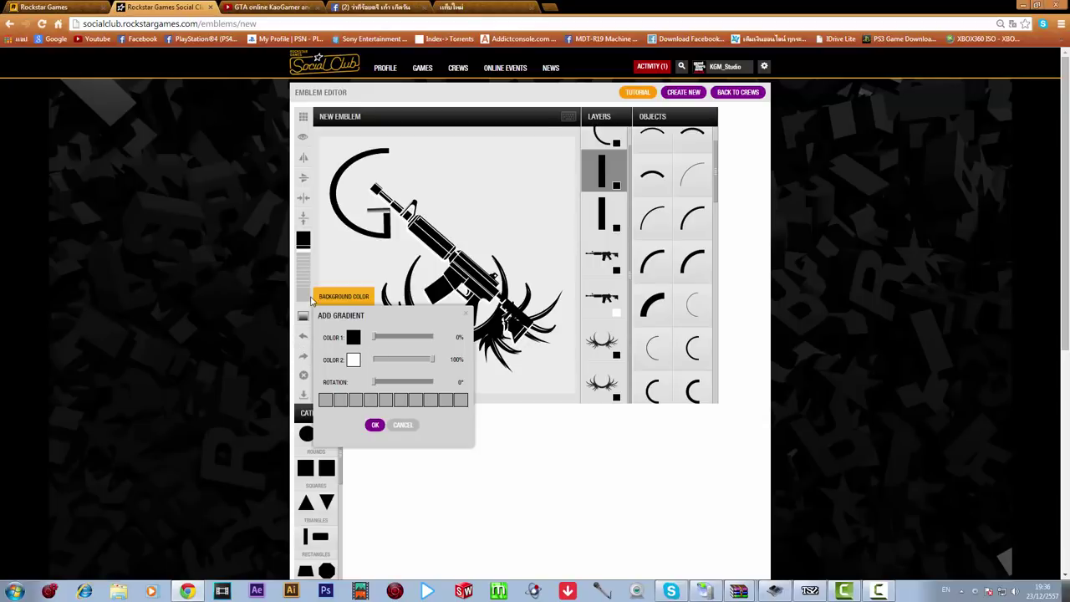
pyautogui.click(303, 298)
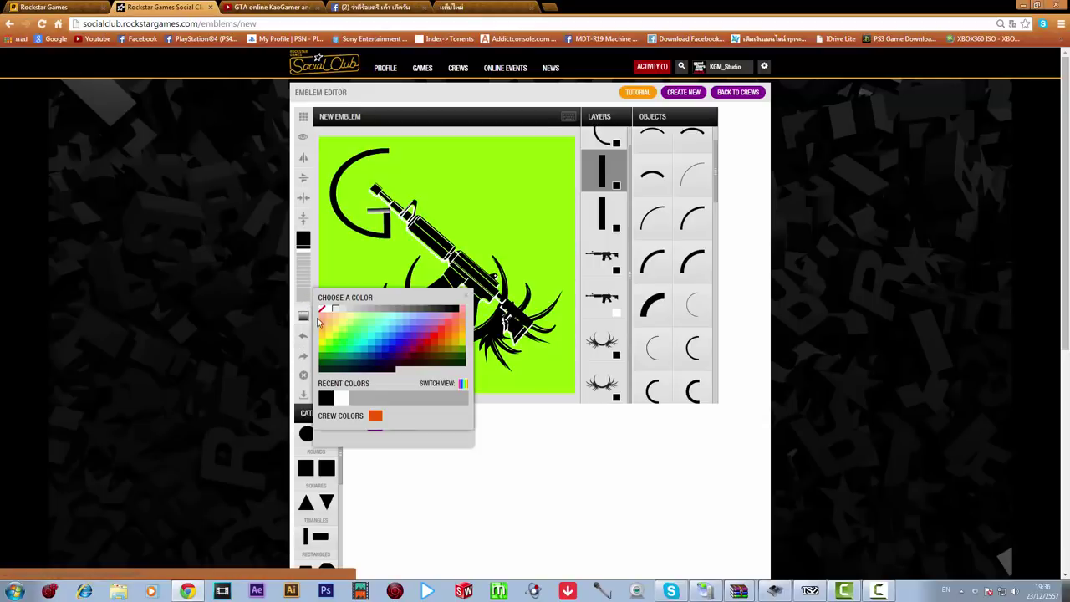
pyautogui.click(321, 310)
pyautogui.click(502, 187)
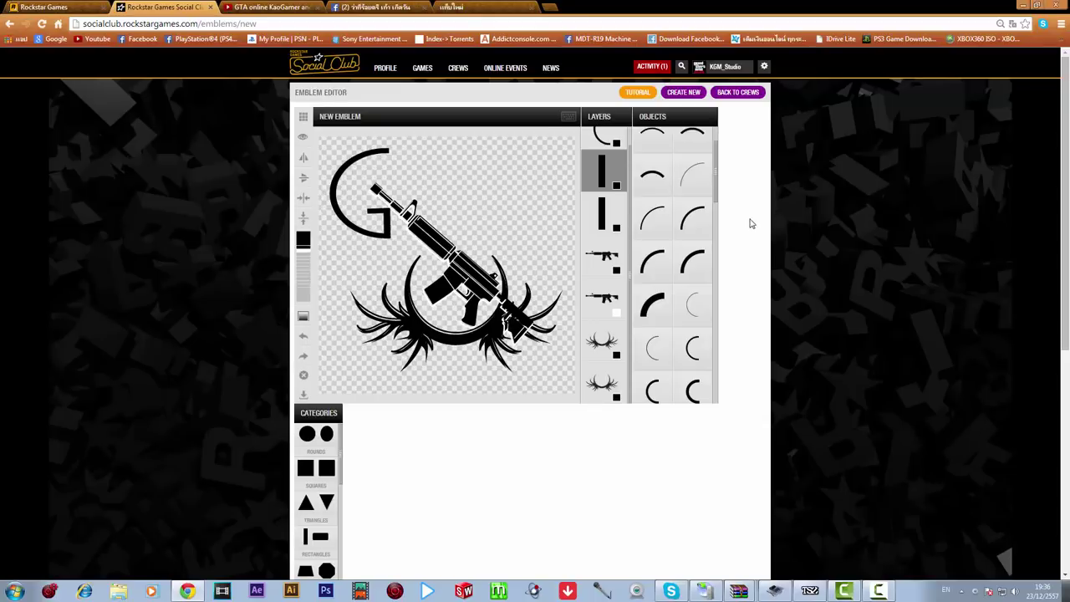
# Add another vertical bar from the Rectangles category, scaled to about X 10, Y 60, and place it just right of the G
pyautogui.moveTo(609, 182)
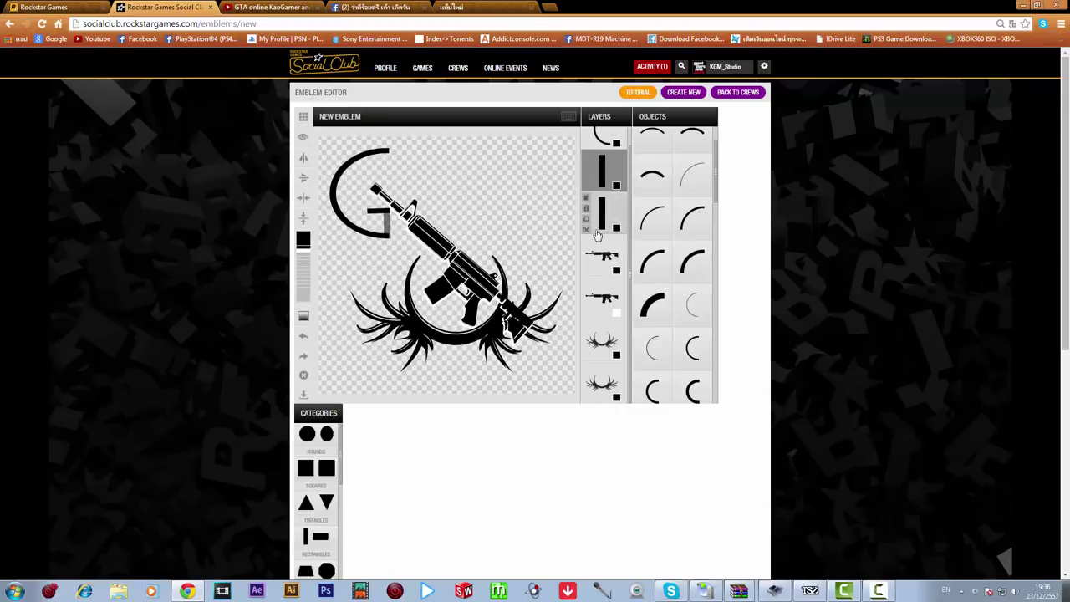
pyautogui.click(317, 539)
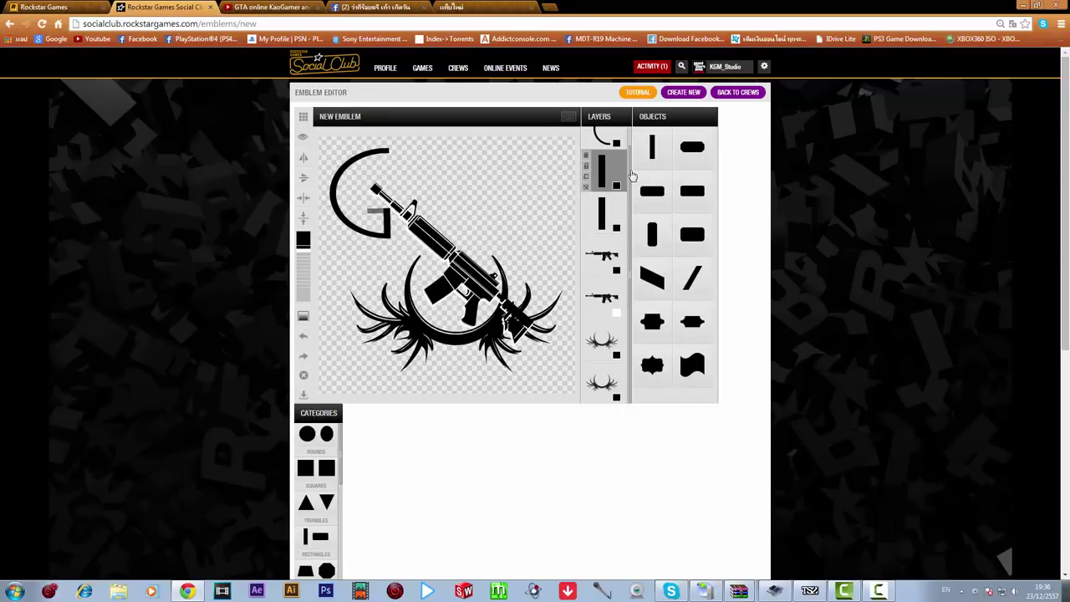
pyautogui.click(651, 148)
pyautogui.moveTo(453, 234); pyautogui.dragTo(461, 175)
pyautogui.scroll(-1, 459, 175)
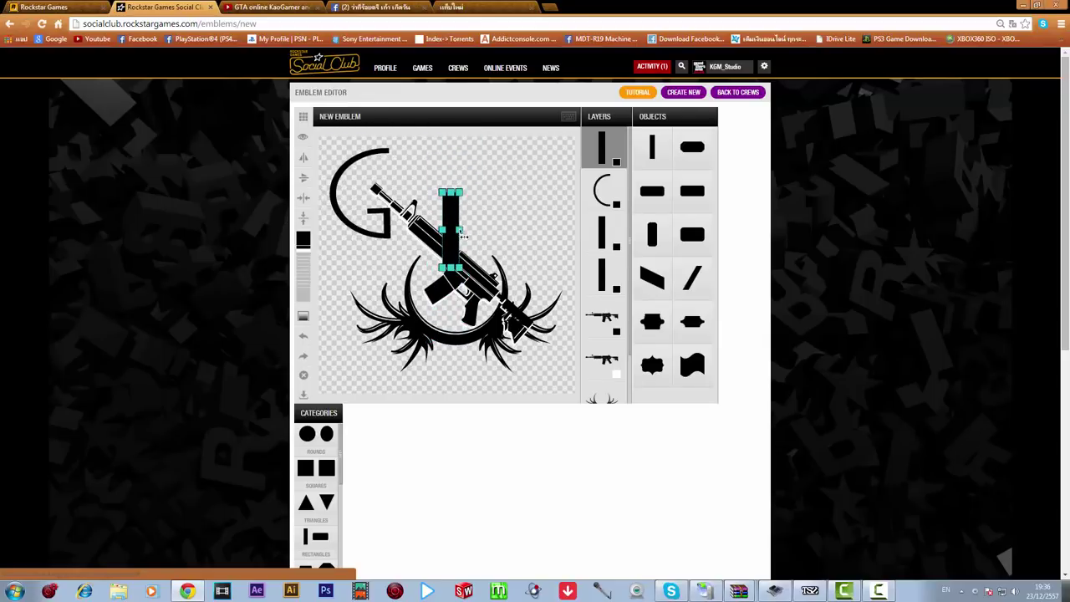
pyautogui.moveTo(462, 234); pyautogui.dragTo(420, 183)
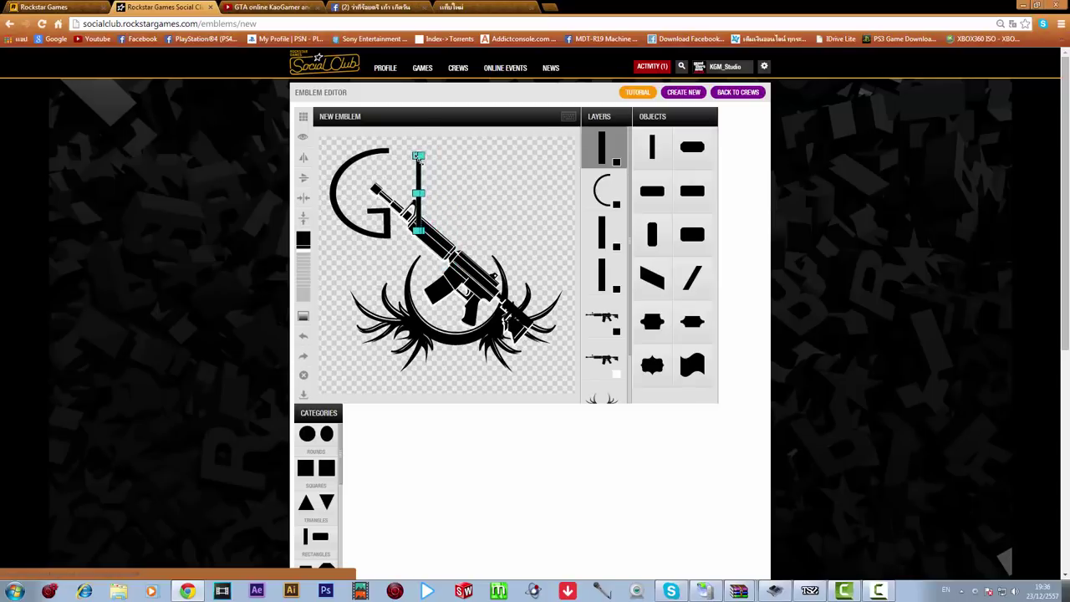
pyautogui.scroll(-3, 422, 163)
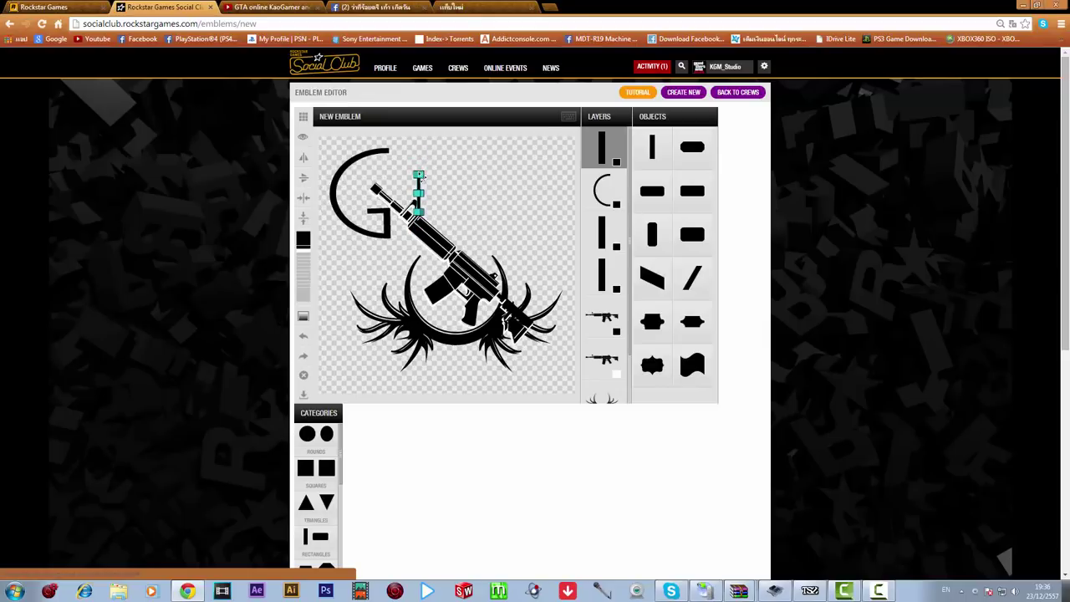
pyautogui.moveTo(418, 168); pyautogui.dragTo(418, 138)
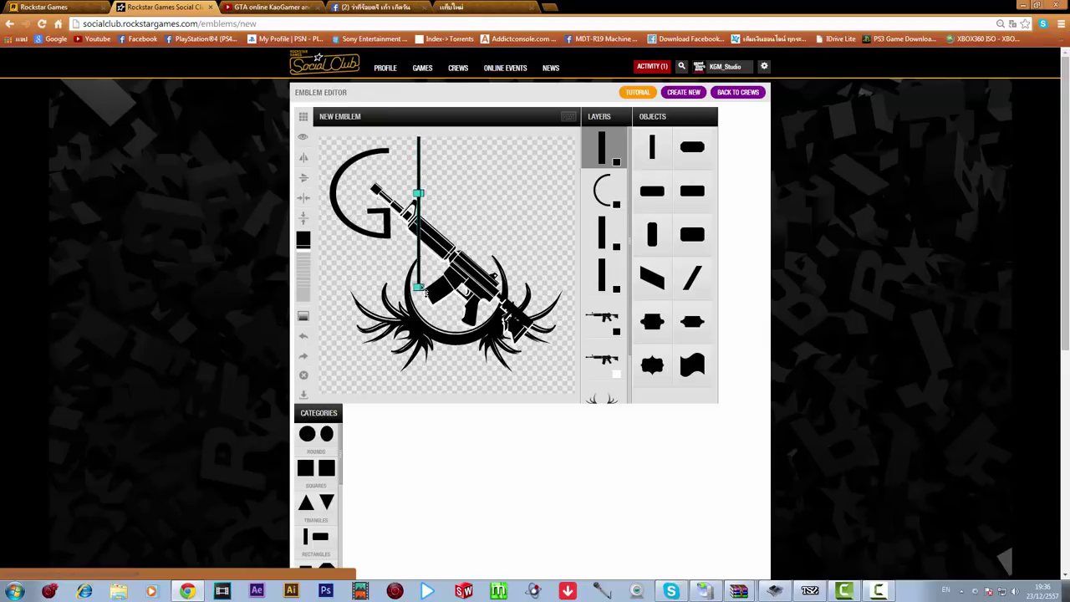
pyautogui.moveTo(424, 294); pyautogui.dragTo(420, 241)
pyautogui.click(466, 193)
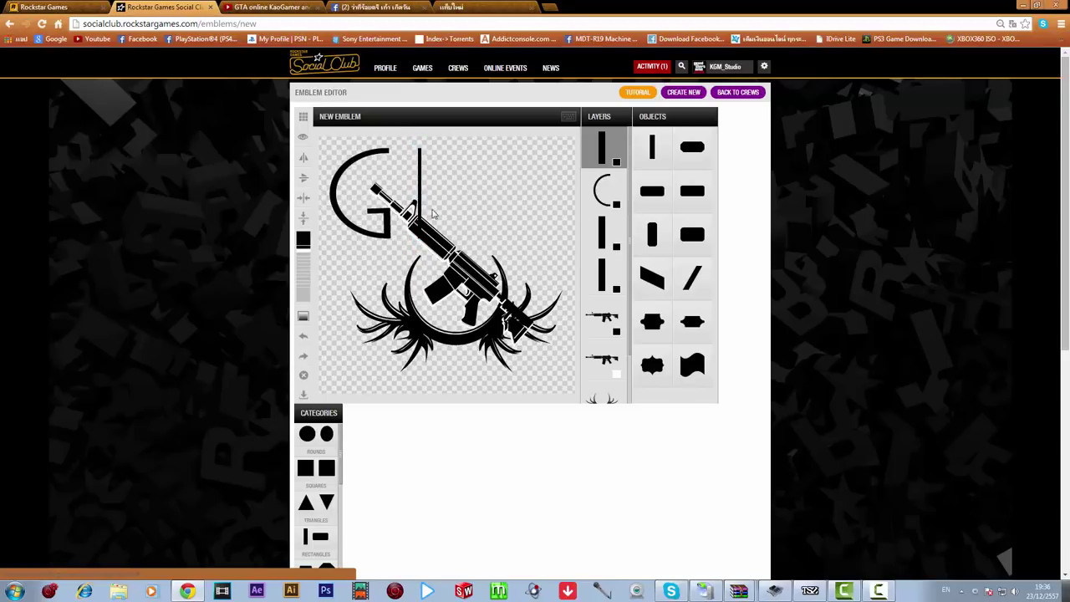
# Recolour the upper rifle layer orange-red and the G's arc lime green
pyautogui.click(443, 249)
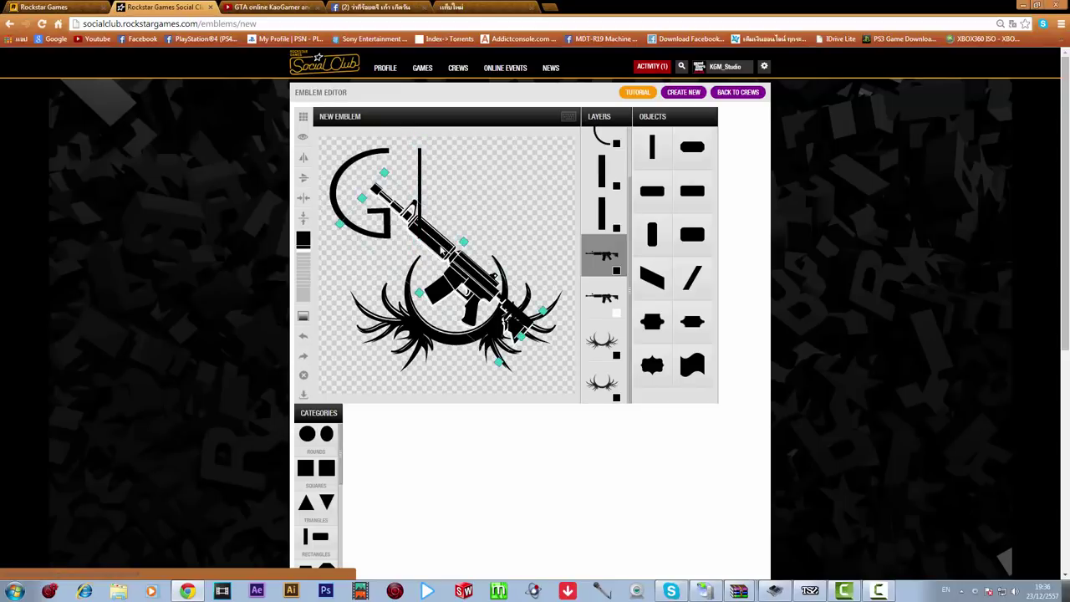
pyautogui.click(616, 271)
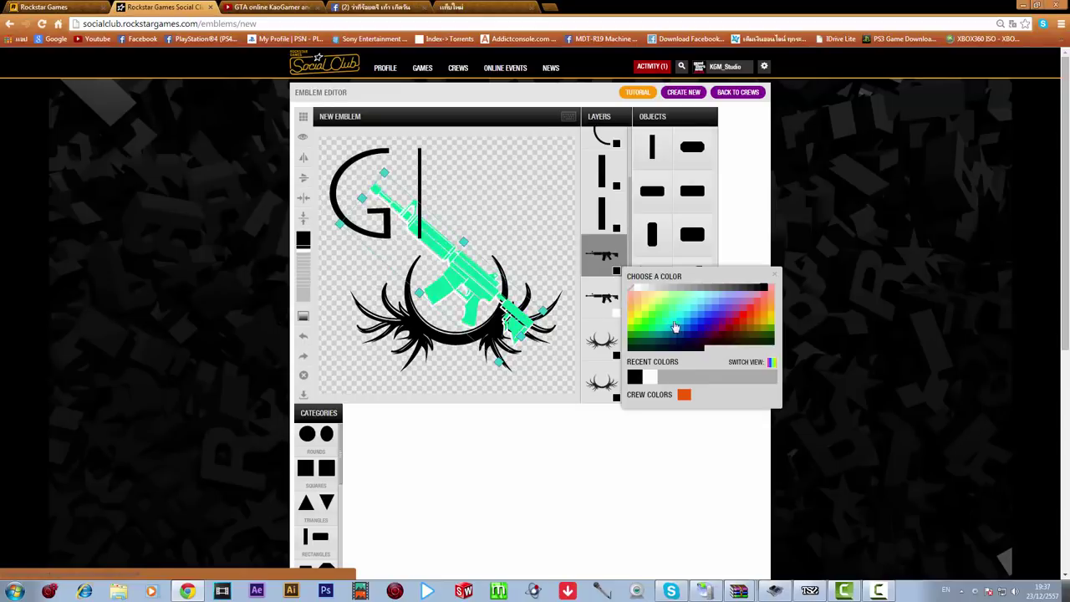
pyautogui.click(759, 315)
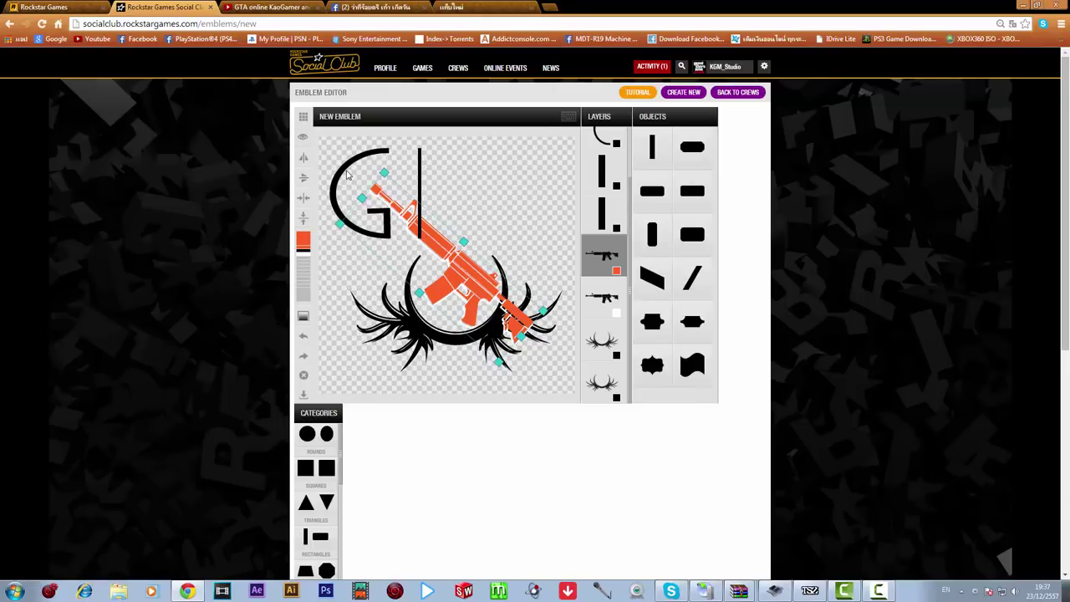
pyautogui.click(346, 175)
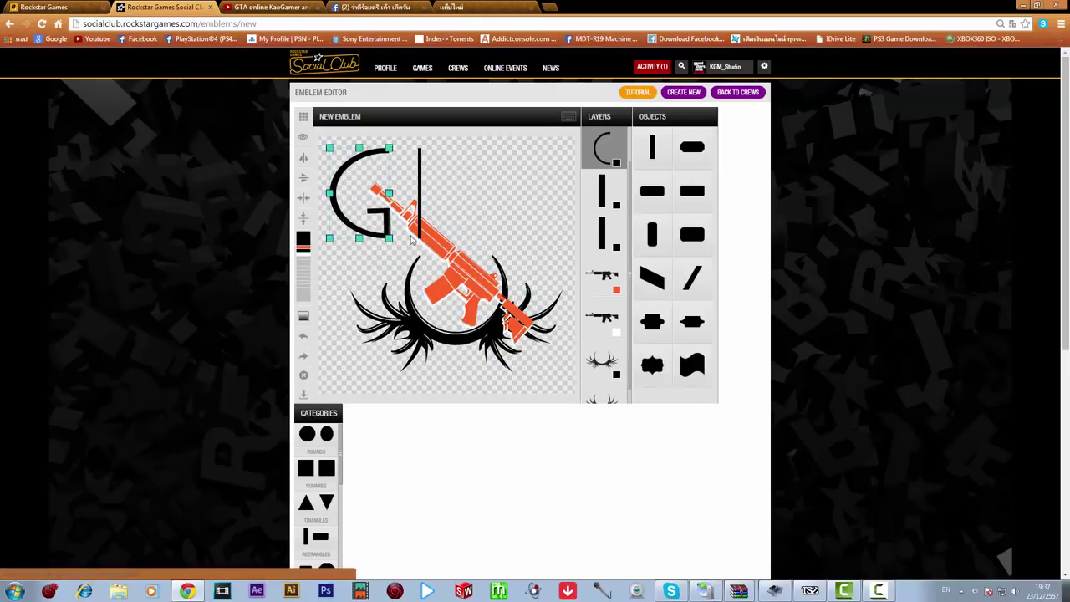
pyautogui.click(616, 164)
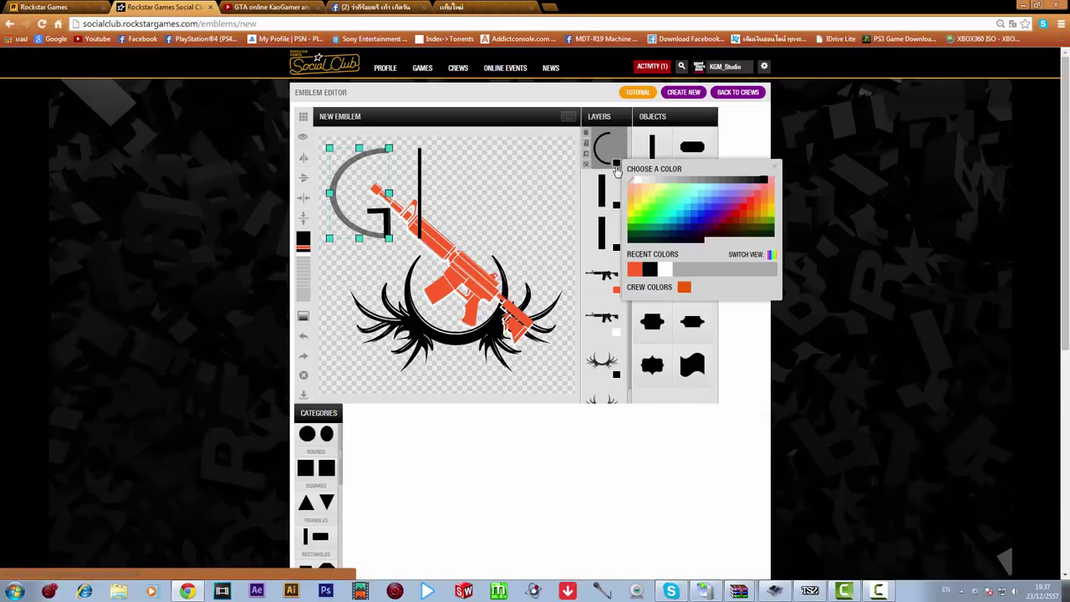
pyautogui.click(656, 204)
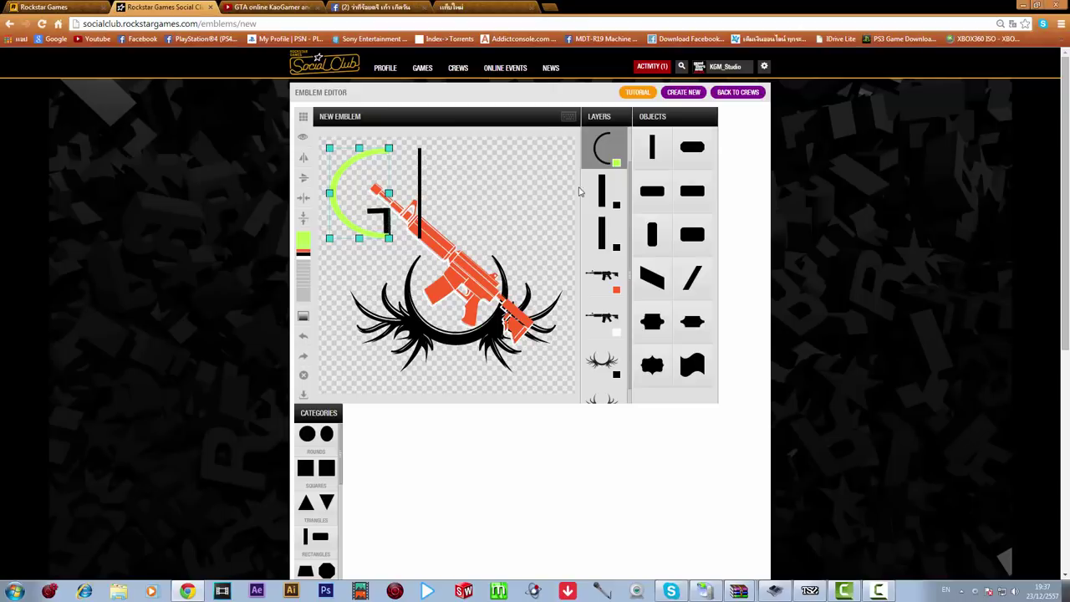
# Recolour the G's short horizontal bar red
pyautogui.click(614, 201)
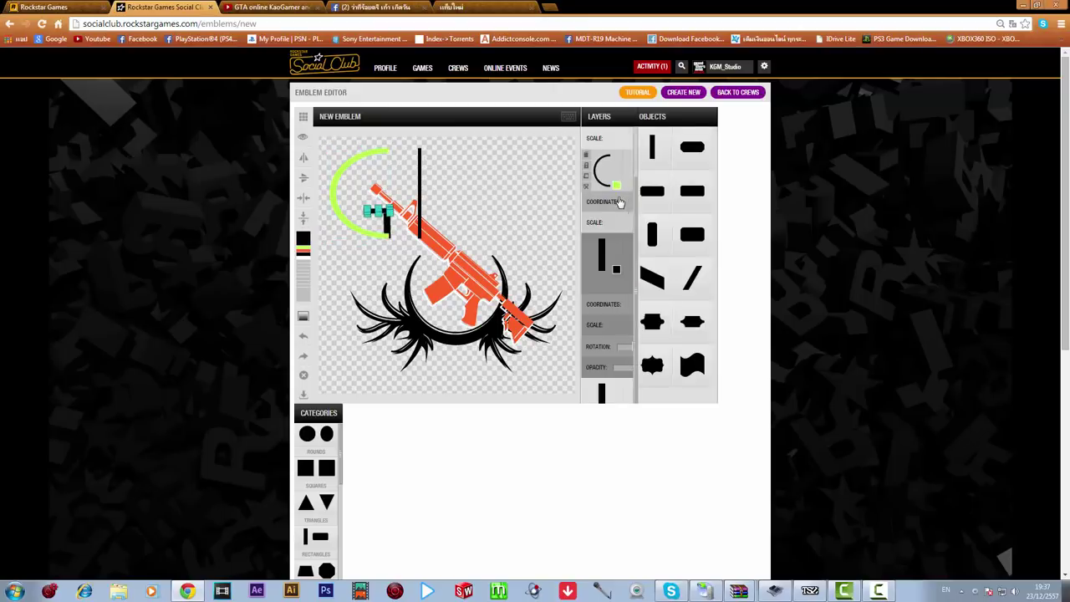
pyautogui.click(616, 267)
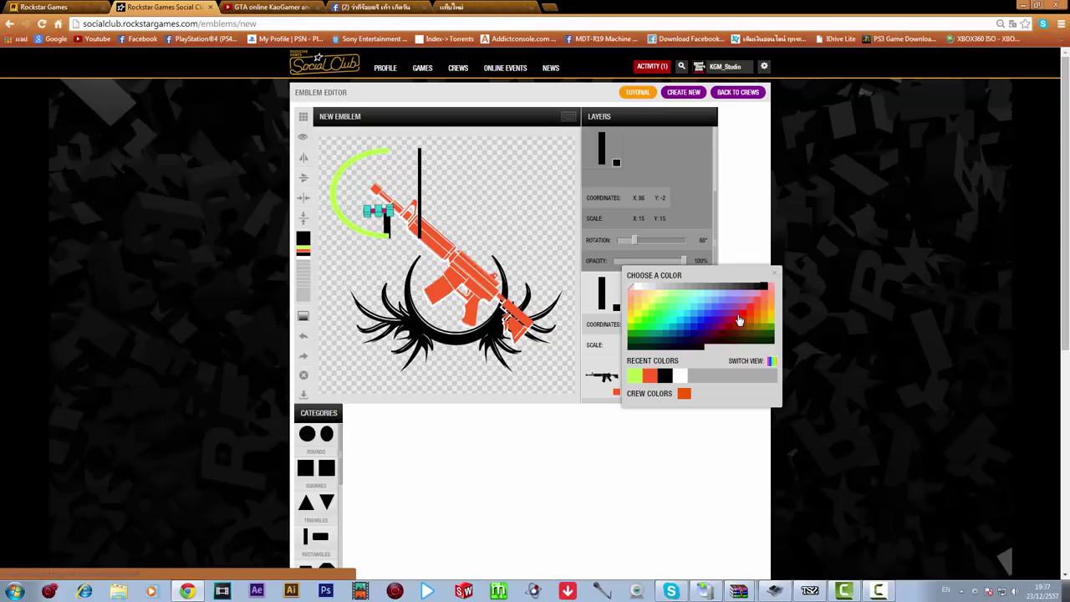
pyautogui.click(740, 320)
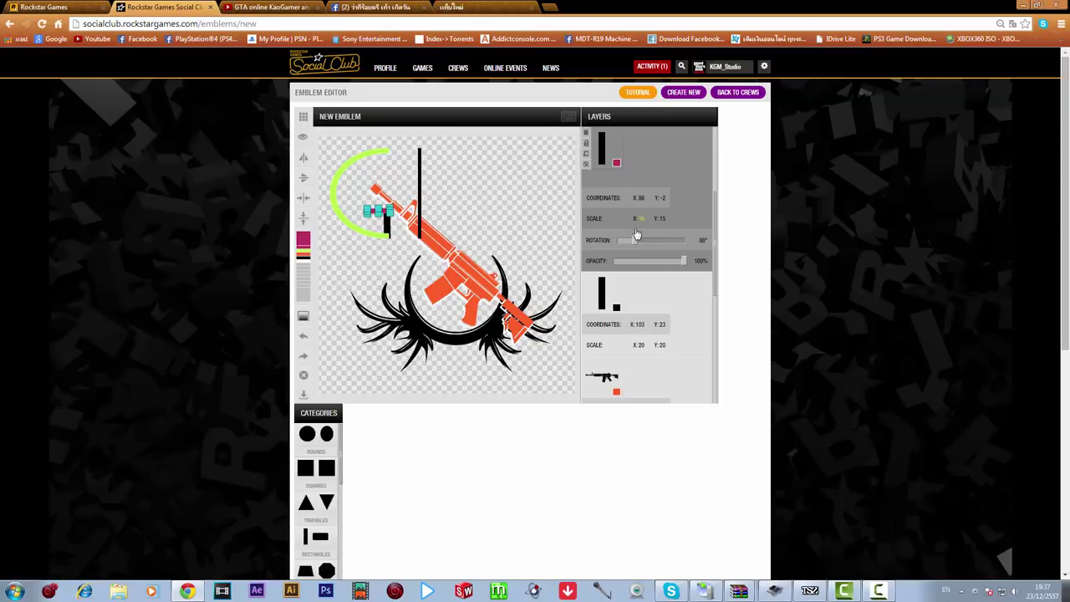
pyautogui.click(616, 164)
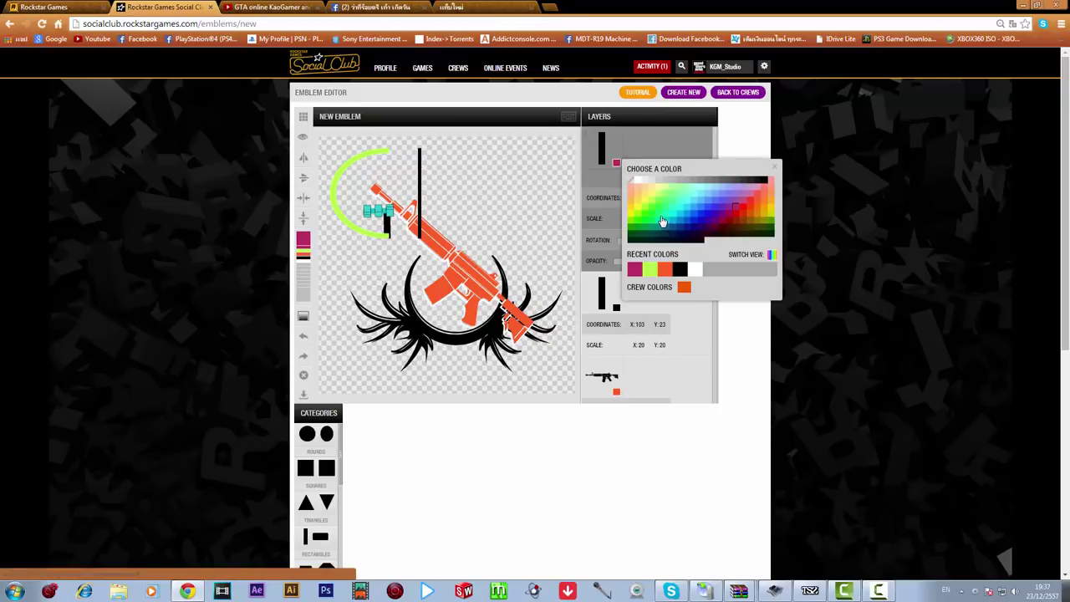
pyautogui.click(736, 220)
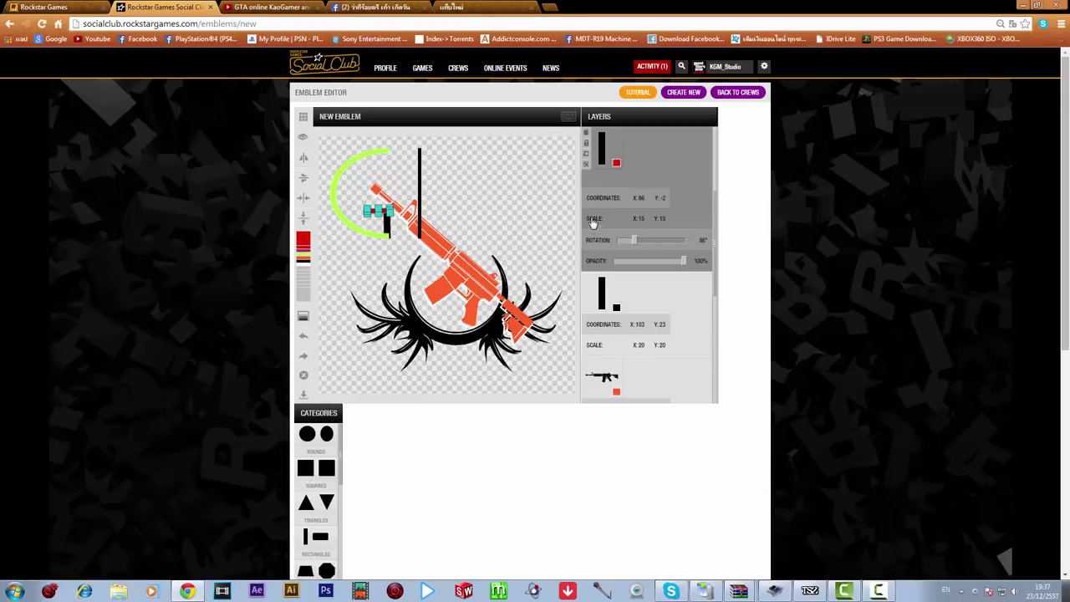
# Recolour the G's short vertical bar pale pink
pyautogui.click(613, 306)
pyautogui.click(617, 308)
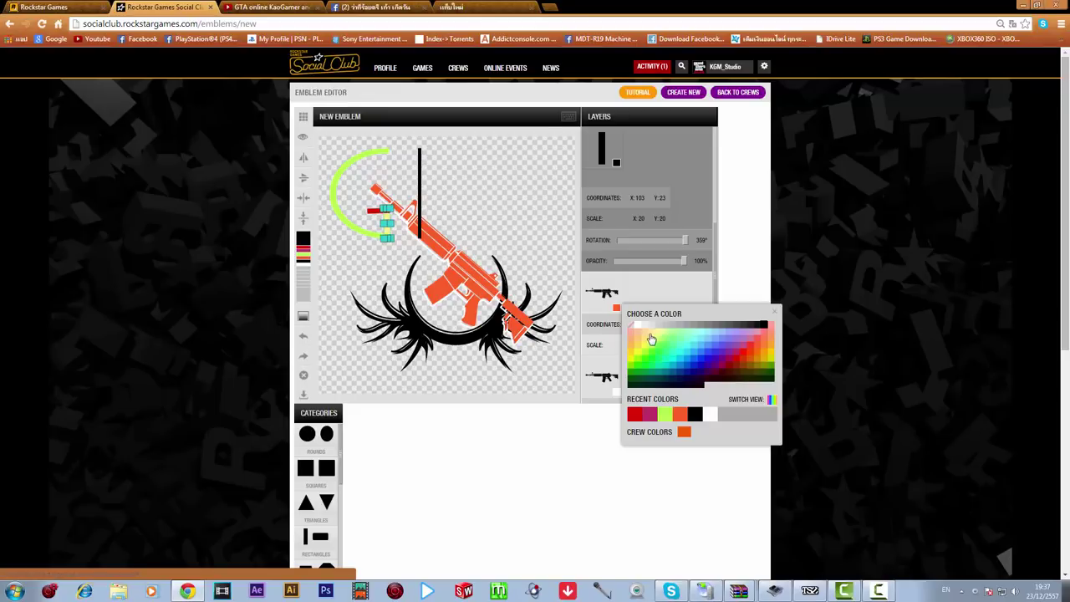
pyautogui.click(631, 336)
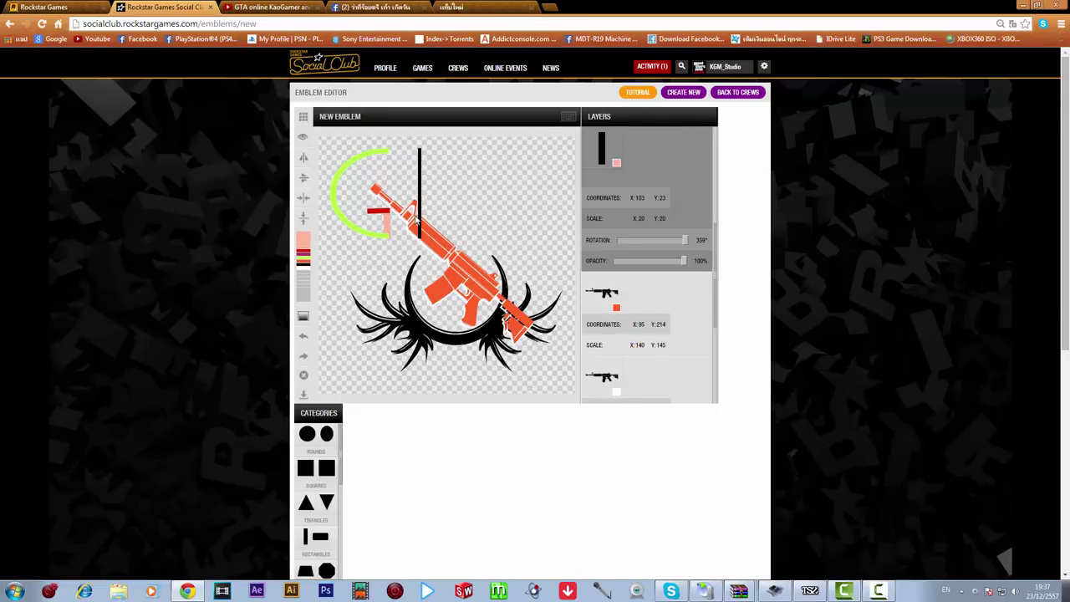
# Move the pink bar's layer above the green arc's layer and nudge the bar up to Y 22
pyautogui.click(388, 229)
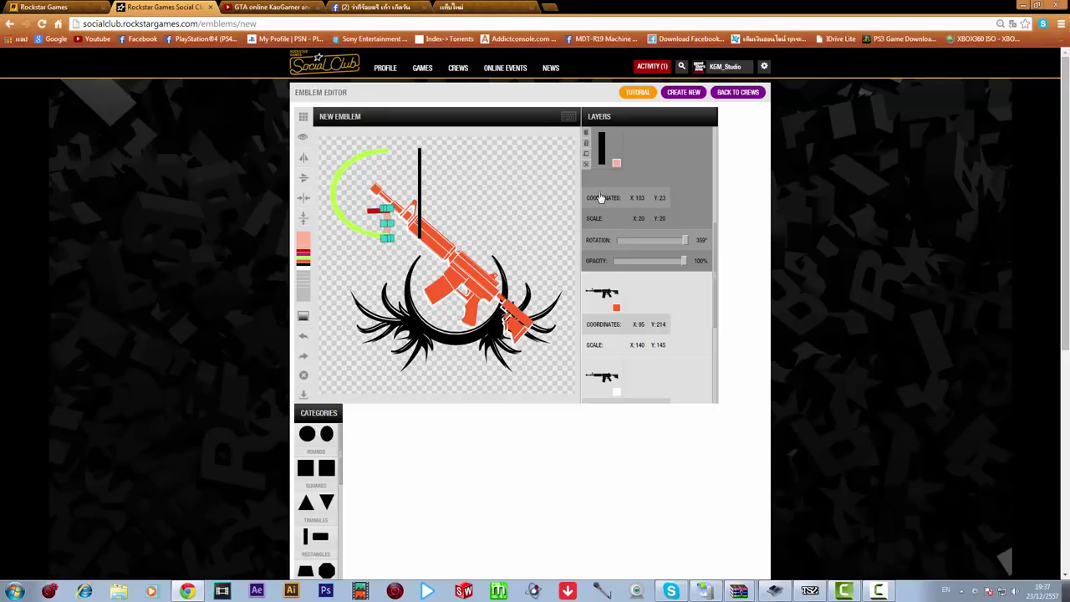
pyautogui.moveTo(686, 181)
pyautogui.moveTo(686, 181)
pyautogui.mouseDown()
pyautogui.moveTo(682, 279)
pyautogui.moveTo(690, 106)
pyautogui.moveTo(701, 167)
pyautogui.mouseUp()
pyautogui.moveTo(715, 239); pyautogui.dragTo(714, 172)
pyautogui.moveTo(642, 356); pyautogui.dragTo(657, 269)
pyautogui.press('Up')
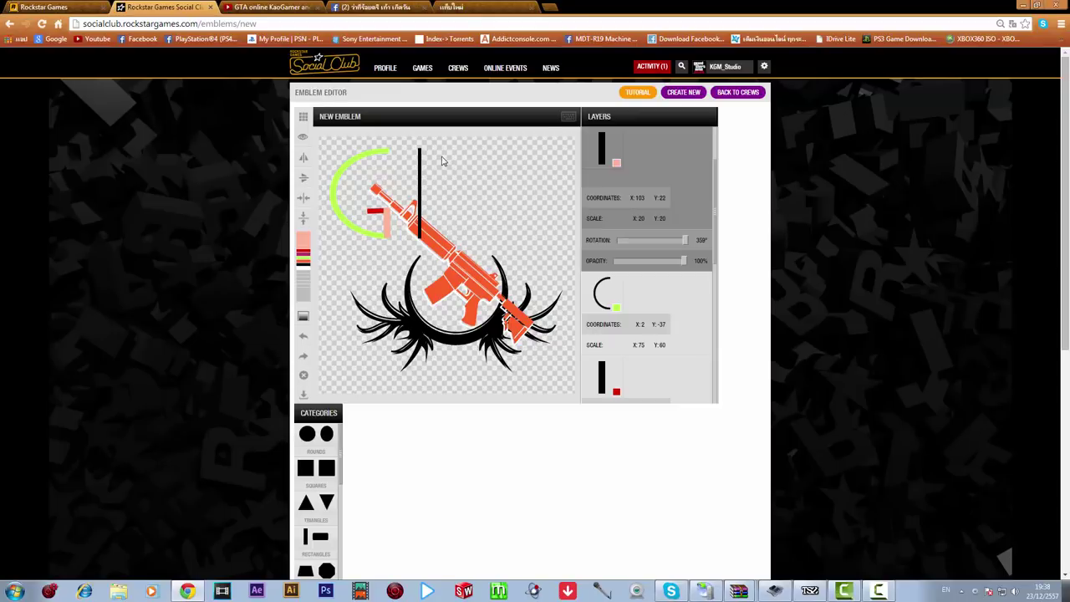
# Duplicate the tall vertical bar and place the copy parallel to its right at about X 244, Y -37
pyautogui.click(419, 185)
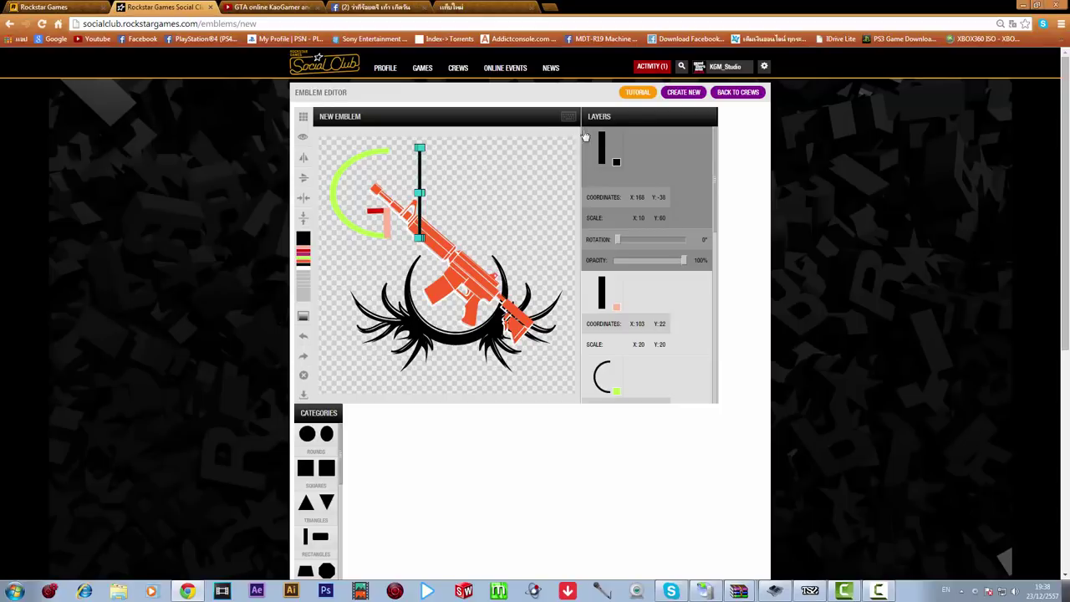
pyautogui.click(588, 136)
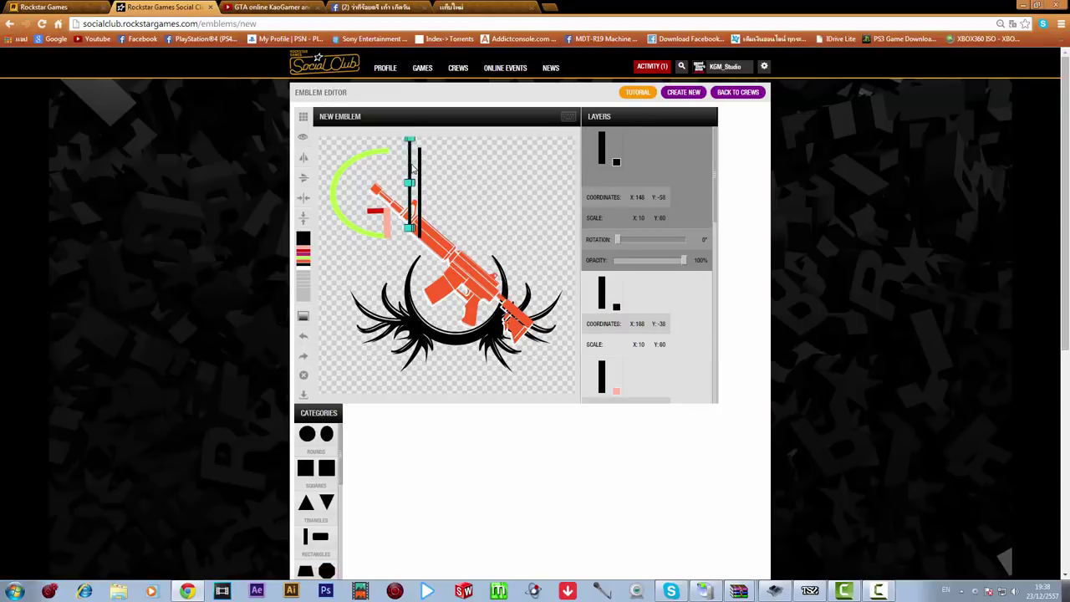
pyautogui.moveTo(412, 167); pyautogui.dragTo(460, 179)
pyautogui.click(505, 204)
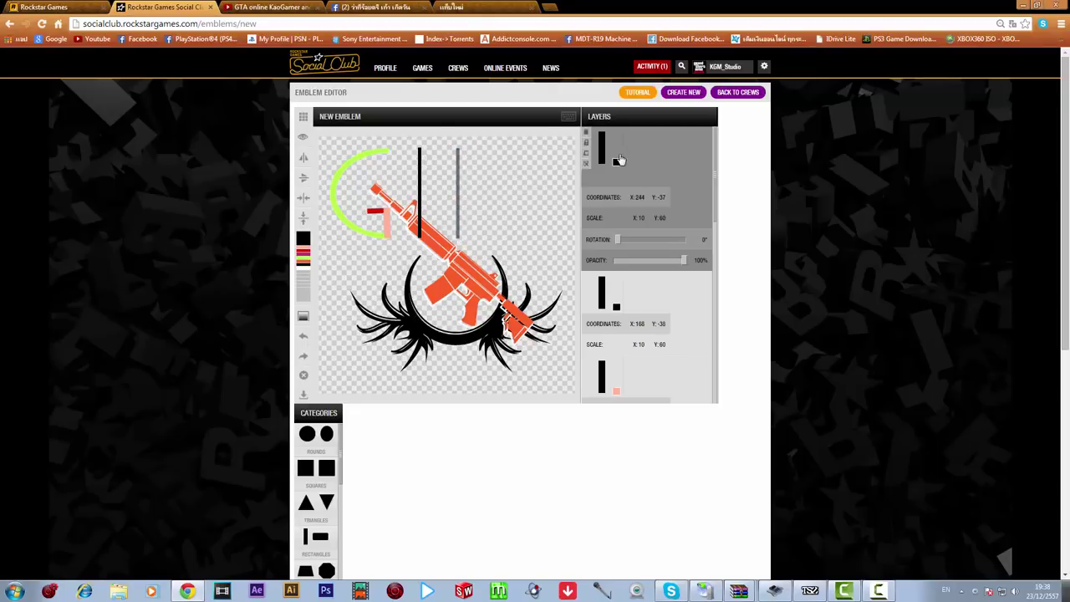
# Duplicate the tall bar, rotate the copy to 90°, and shorten it to Y scale 25 as a crossbar between both tall bars
pyautogui.click(585, 133)
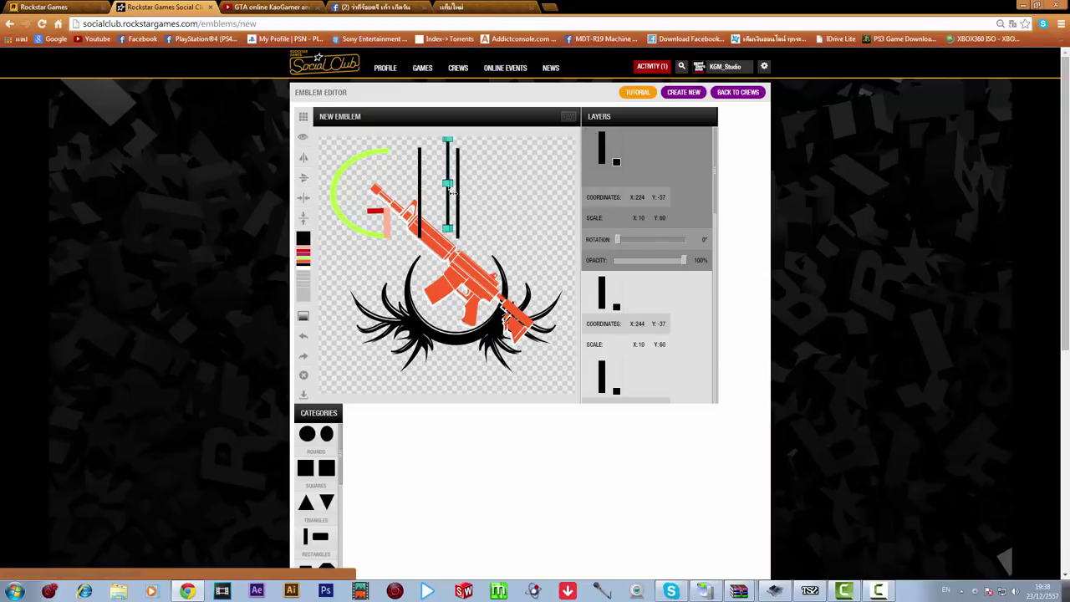
pyautogui.moveTo(452, 153); pyautogui.dragTo(562, 225)
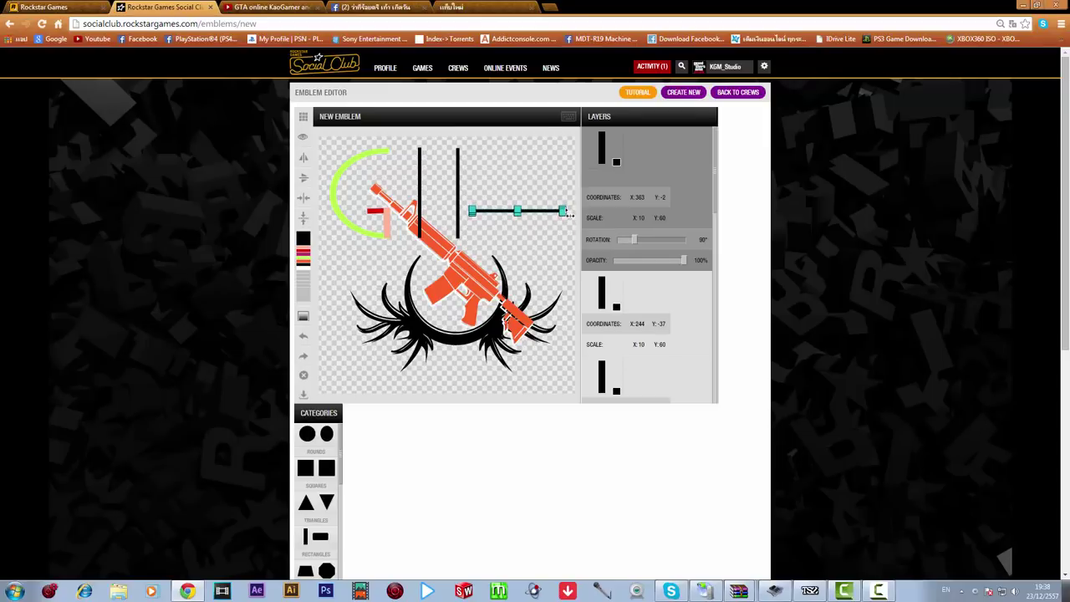
pyautogui.moveTo(569, 215); pyautogui.dragTo(464, 193)
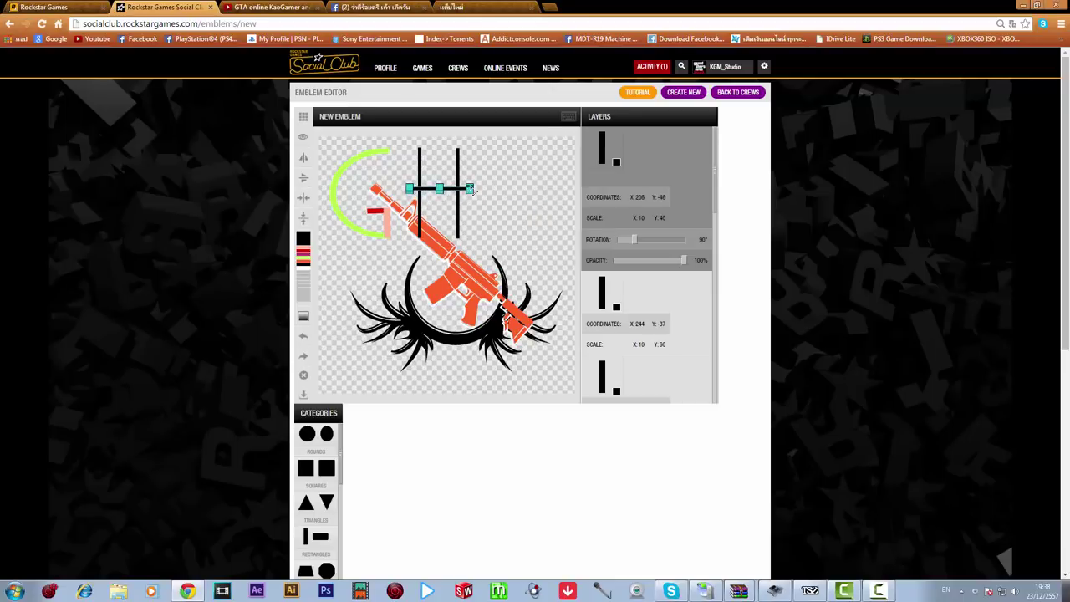
pyautogui.moveTo(475, 192); pyautogui.dragTo(470, 193)
pyautogui.click(488, 190)
pyautogui.click(450, 193)
pyautogui.moveTo(468, 193); pyautogui.dragTo(466, 193)
pyautogui.click(494, 191)
pyautogui.click(459, 191)
pyautogui.click(528, 211)
# Duplicate the H's crossbar and place the copy at X 318, Y -121 as the top bar of a T
pyautogui.moveTo(605, 208)
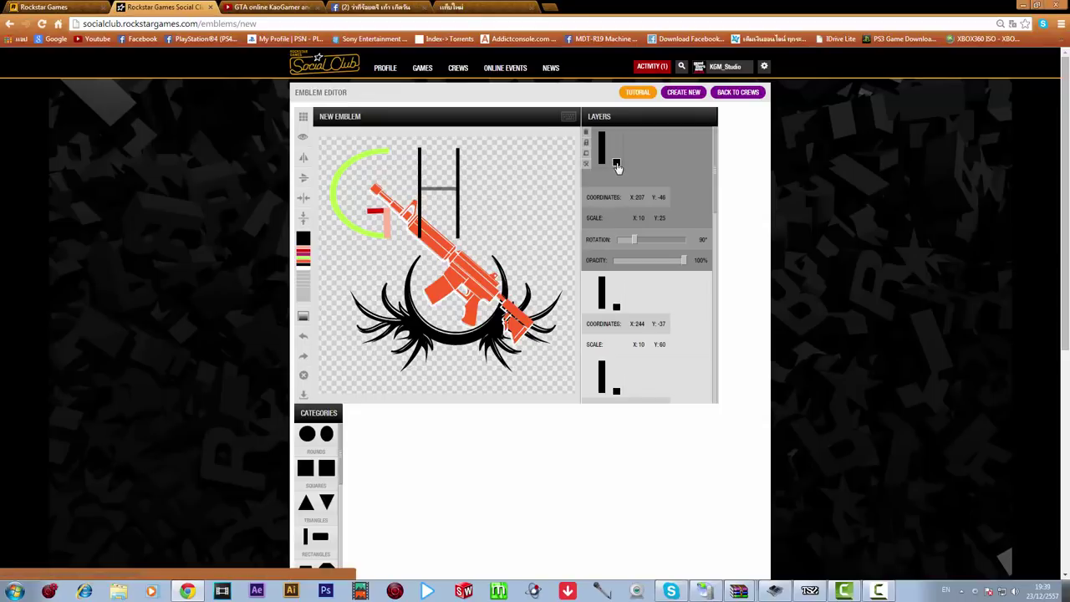
pyautogui.click(616, 163)
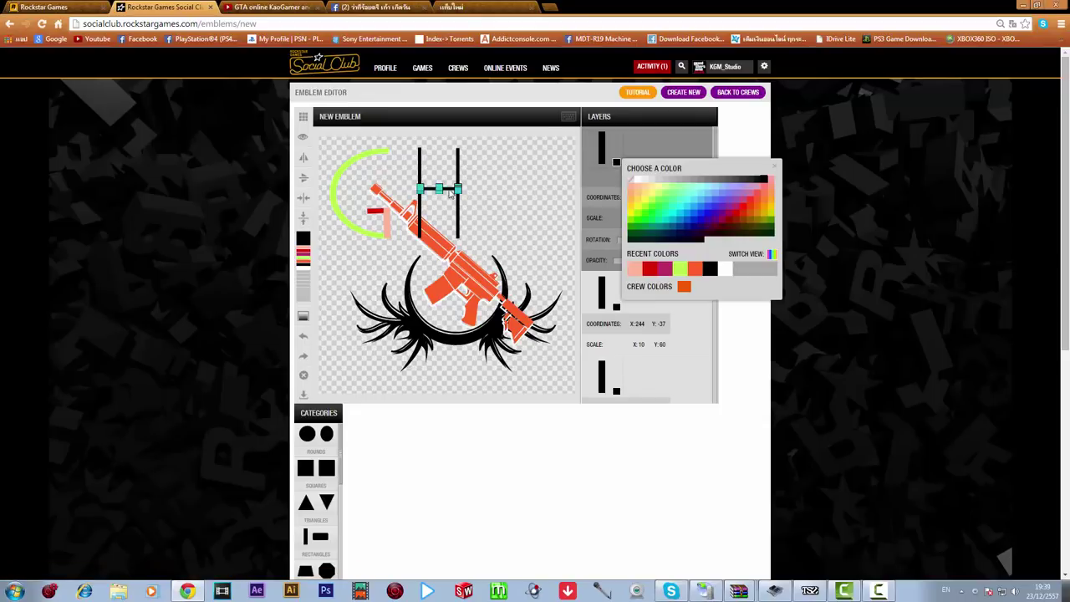
pyautogui.moveTo(610, 150)
pyautogui.click(587, 137)
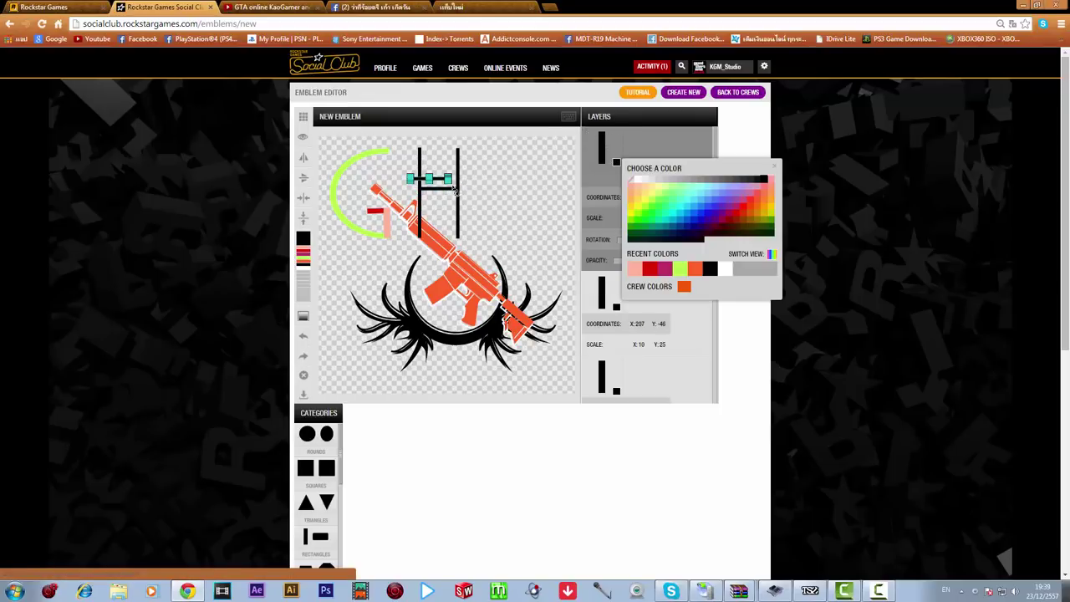
pyautogui.moveTo(447, 180); pyautogui.dragTo(506, 155)
pyautogui.click(524, 166)
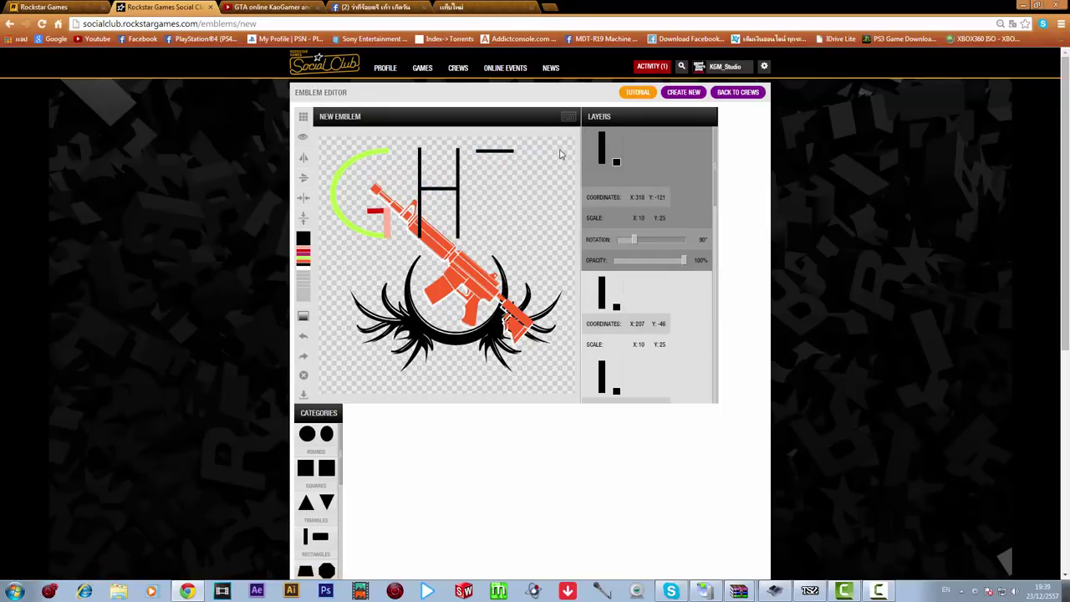
# Duplicate the T's top bar, rotate the copy upright to about 358°, and lengthen it into a stem hanging centrally from the top bar
pyautogui.click(587, 133)
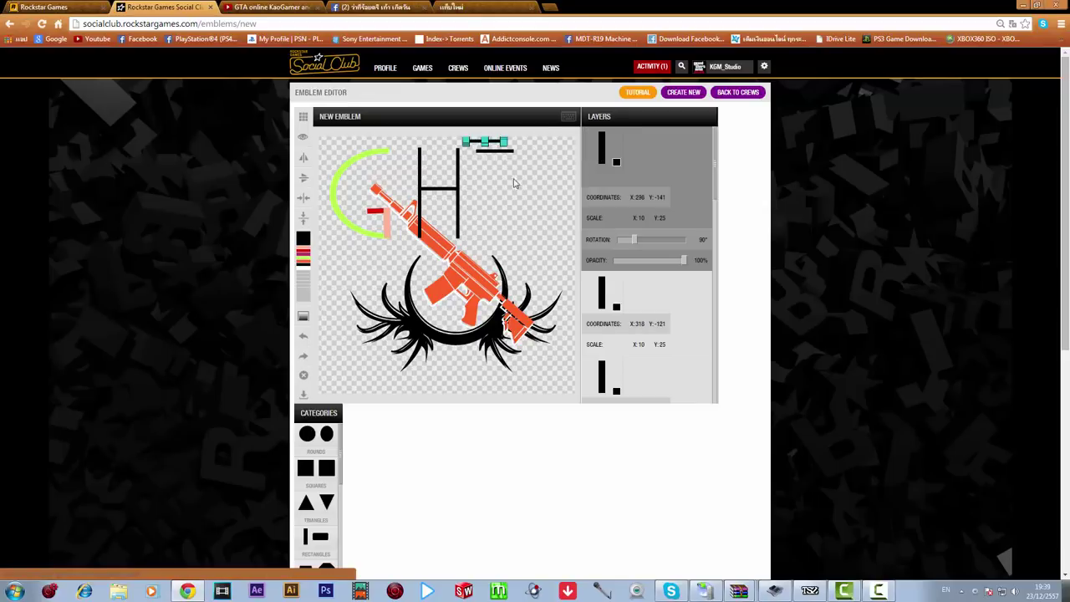
pyautogui.moveTo(495, 144); pyautogui.dragTo(532, 204)
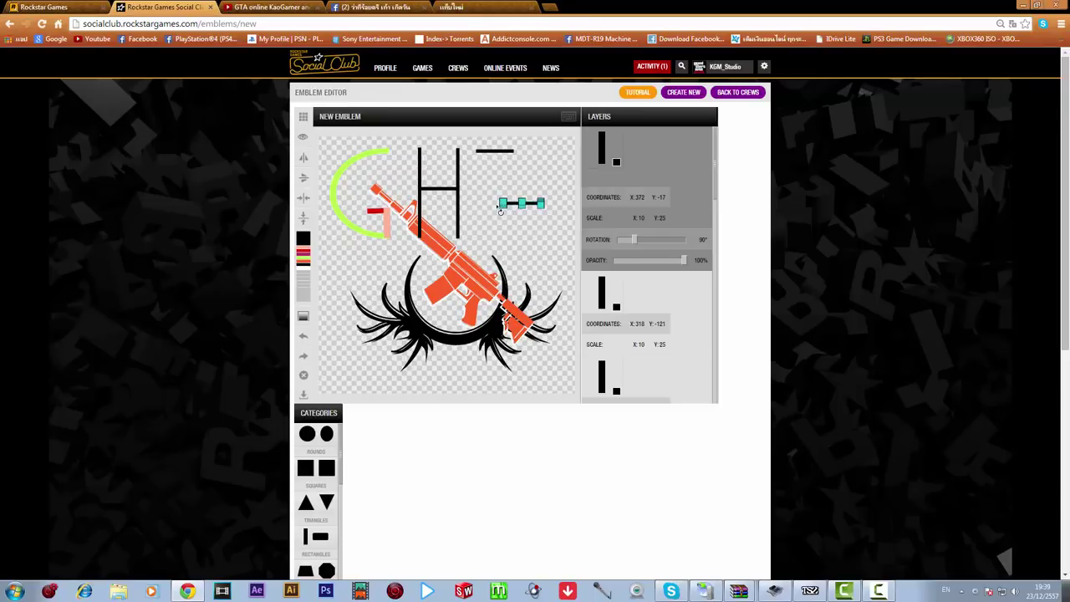
pyautogui.moveTo(500, 212); pyautogui.dragTo(527, 242)
pyautogui.moveTo(523, 201); pyautogui.dragTo(505, 161)
pyautogui.moveTo(502, 199)
pyautogui.mouseDown()
pyautogui.moveTo(494, 249)
pyautogui.moveTo(496, 215)
pyautogui.mouseUp()
pyautogui.moveTo(495, 171); pyautogui.dragTo(496, 185)
pyautogui.moveTo(502, 238); pyautogui.dragTo(501, 240)
pyautogui.moveTo(503, 244); pyautogui.dragTo(502, 241)
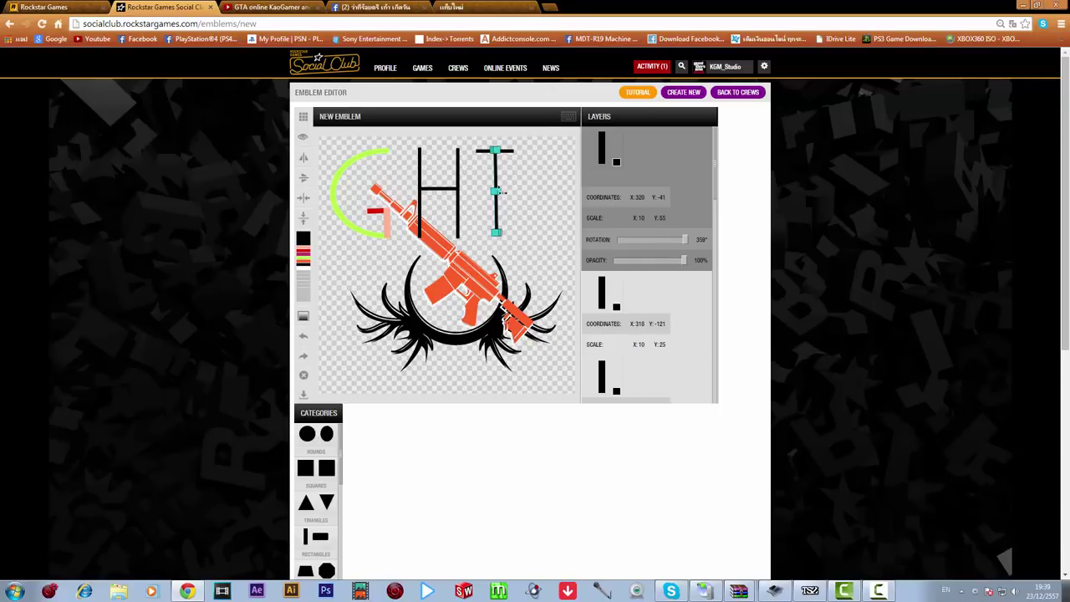
# Lengthen the T's stem to Y scale 60 and position it at X 322, Y -31 under the top bar
pyautogui.moveTo(496, 171); pyautogui.dragTo(497, 173)
pyautogui.click(516, 171)
pyautogui.click(496, 229)
pyautogui.moveTo(500, 241); pyautogui.dragTo(499, 244)
pyautogui.moveTo(497, 178); pyautogui.dragTo(499, 181)
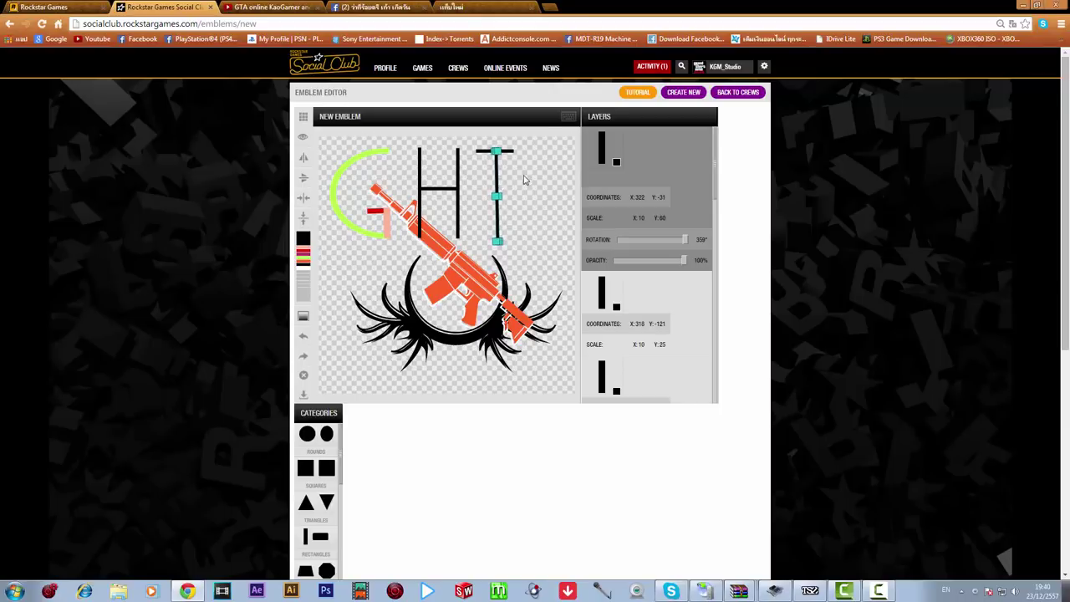
pyautogui.click(526, 181)
# Duplicate the T's stem twice and place the copies at X 396, Y -32 and X 464, Y -30 as the second H's uprights
pyautogui.moveTo(601, 145)
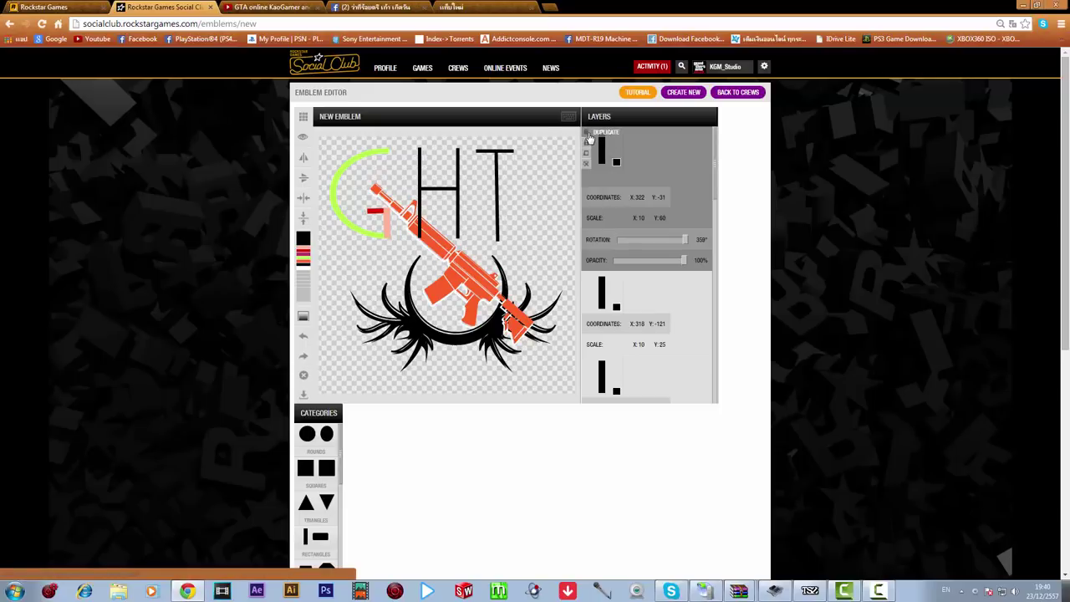
pyautogui.click(590, 139)
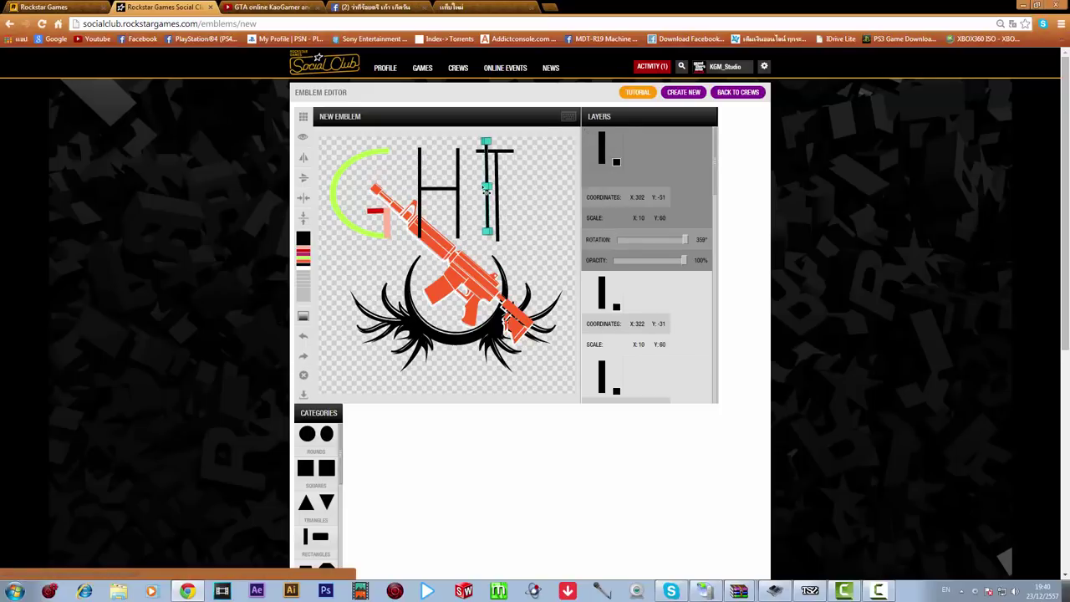
pyautogui.moveTo(487, 184); pyautogui.dragTo(534, 190)
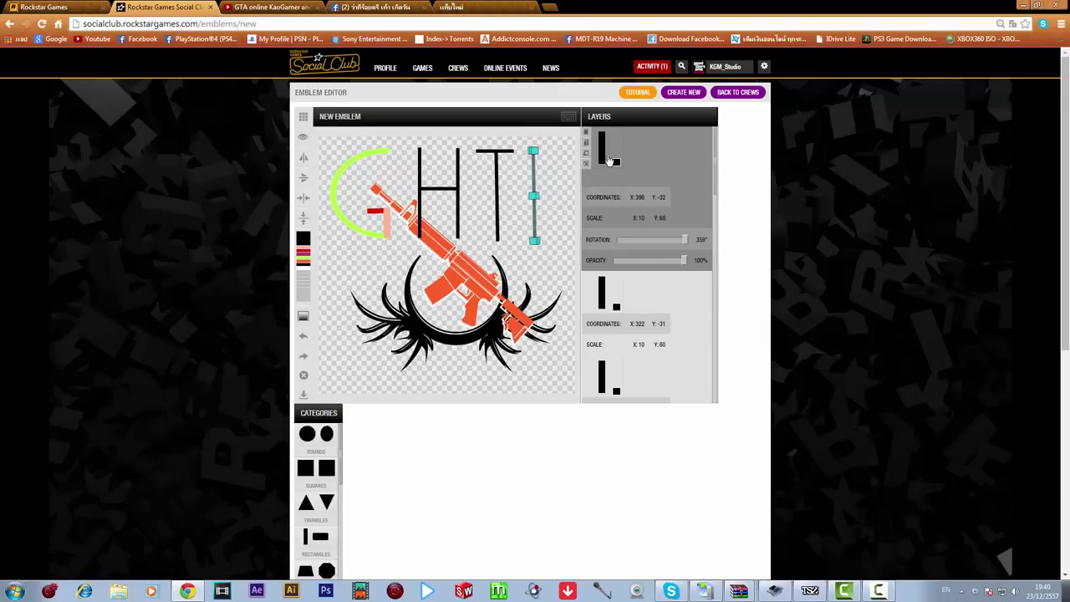
pyautogui.click(586, 140)
pyautogui.moveTo(534, 179); pyautogui.dragTo(569, 186)
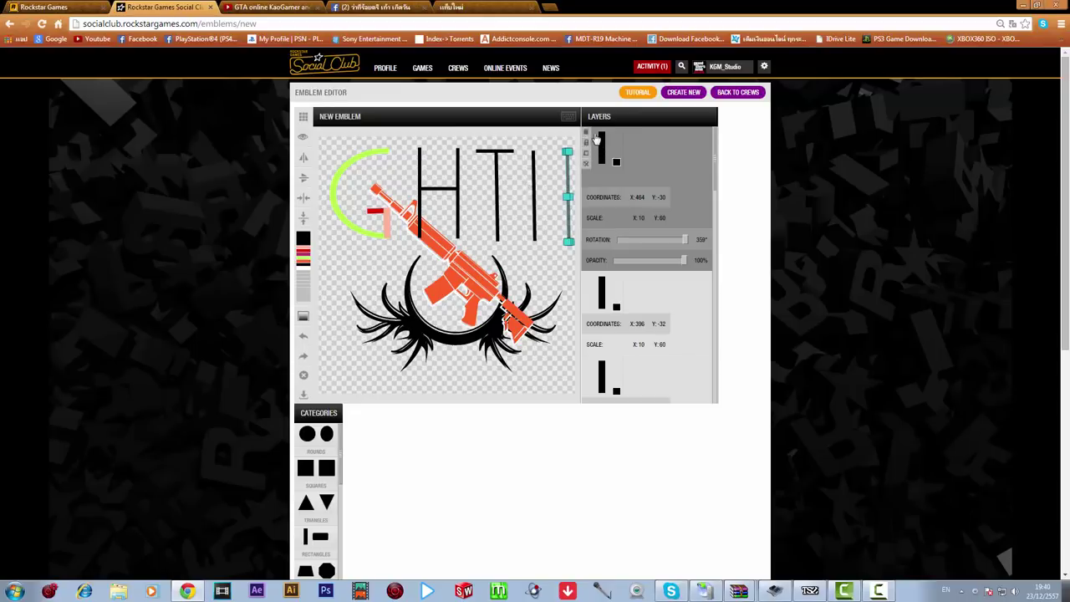
# Duplicate the first H's crossbar and fit the copy between the second H's uprights at about X 425, Y -42
pyautogui.click(448, 191)
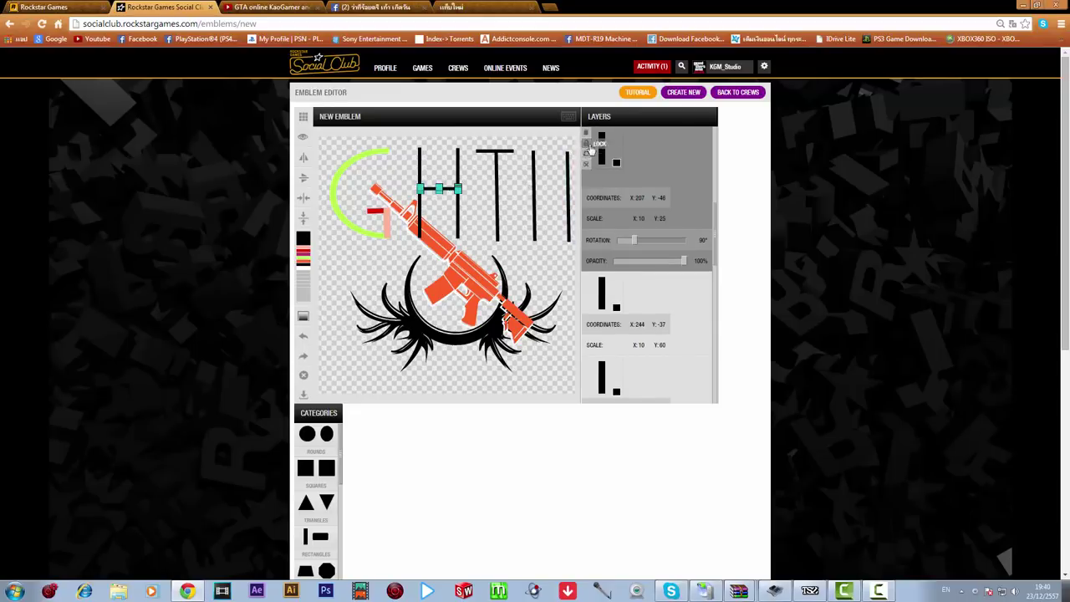
pyautogui.click(590, 135)
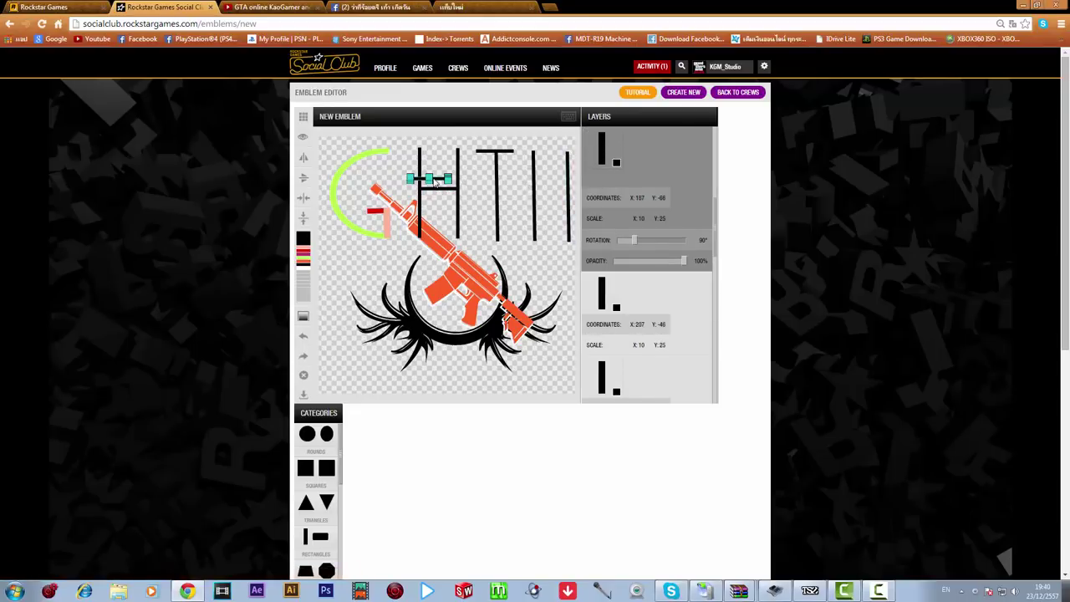
pyautogui.moveTo(457, 186); pyautogui.dragTo(558, 193)
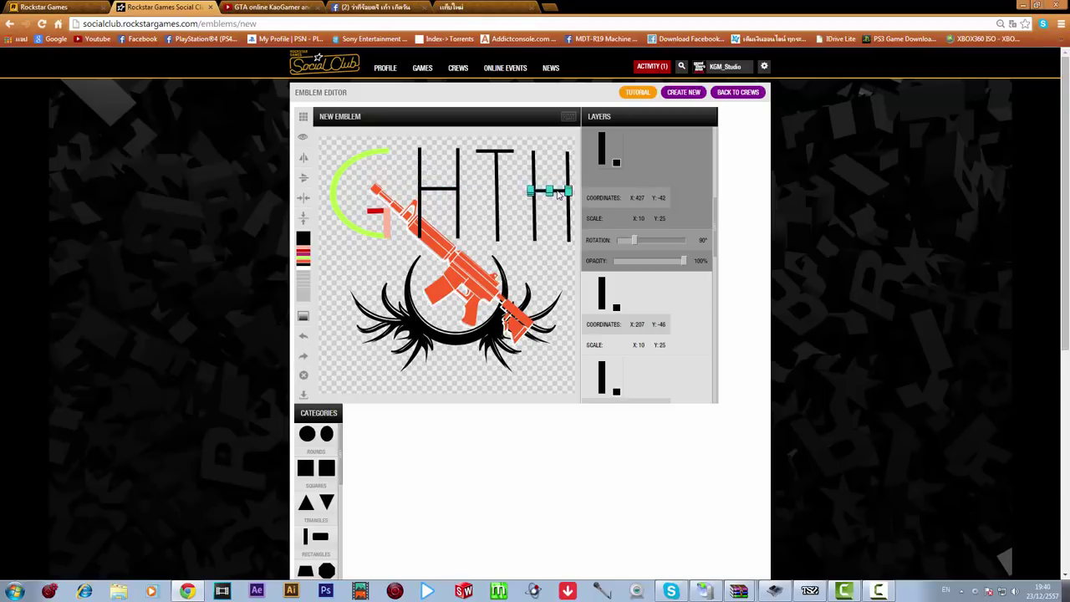
pyautogui.click(554, 227)
pyautogui.moveTo(555, 195); pyautogui.dragTo(558, 196)
pyautogui.click(562, 227)
# Add a large black pistol from the Firearms category and move it down over the antler frame
pyautogui.scroll(-8, 324, 502)
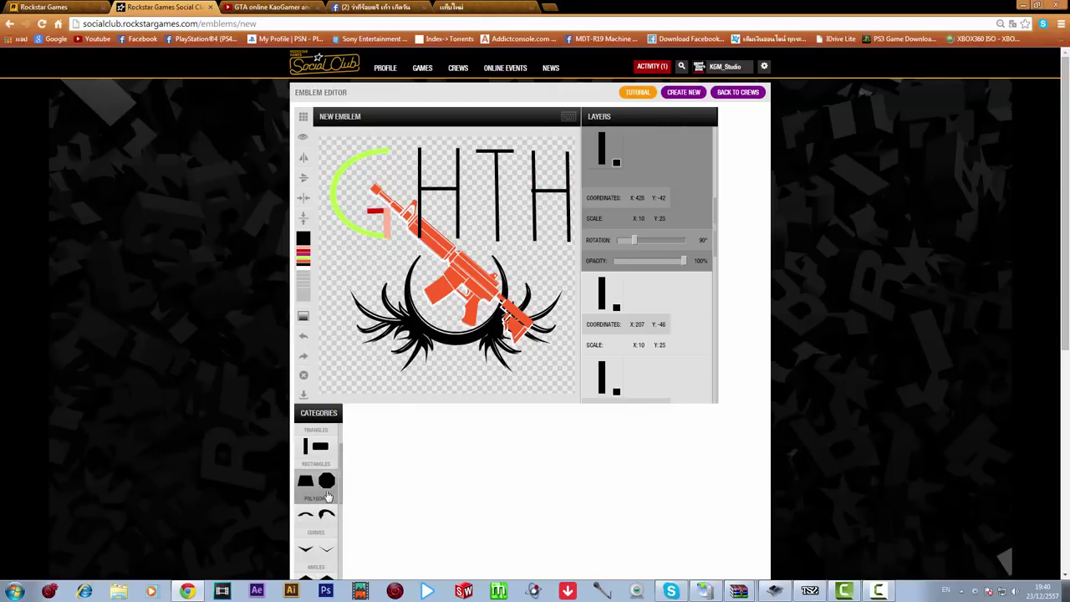
pyautogui.scroll(-2, 326, 506)
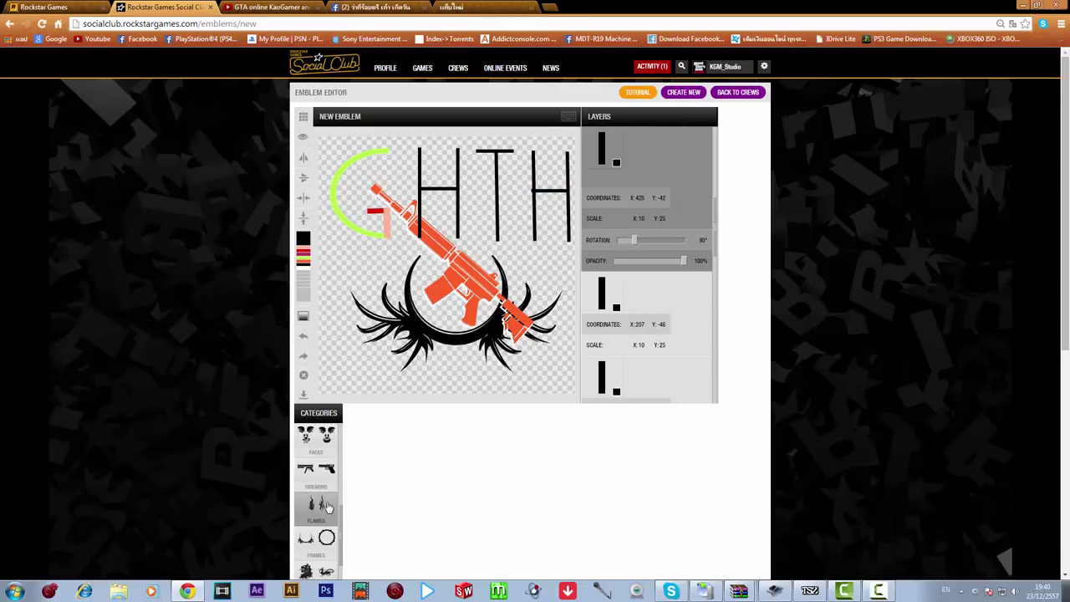
pyautogui.click(326, 493)
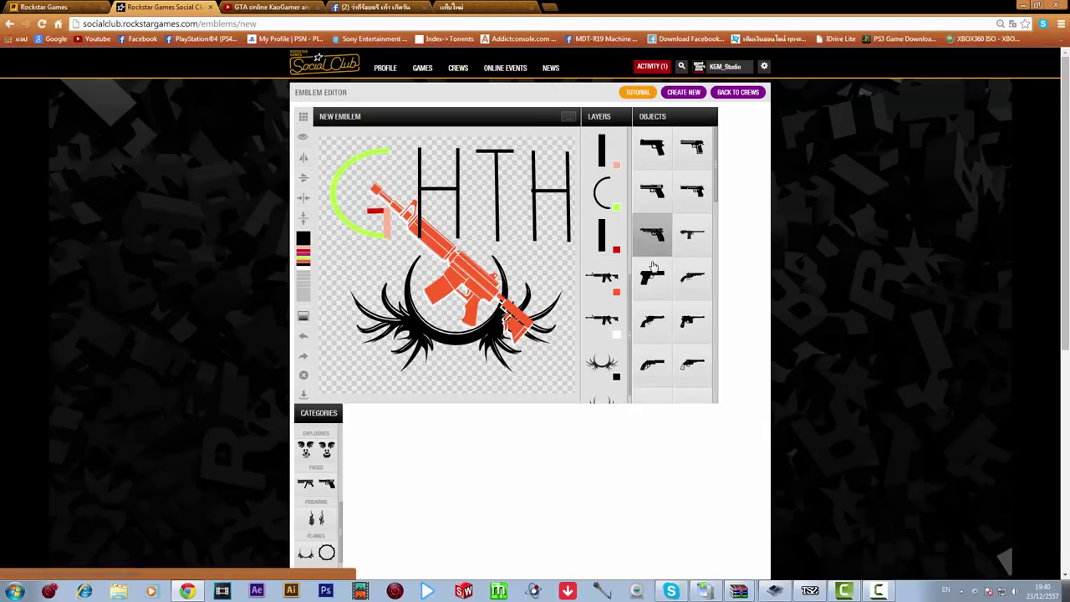
pyautogui.click(691, 156)
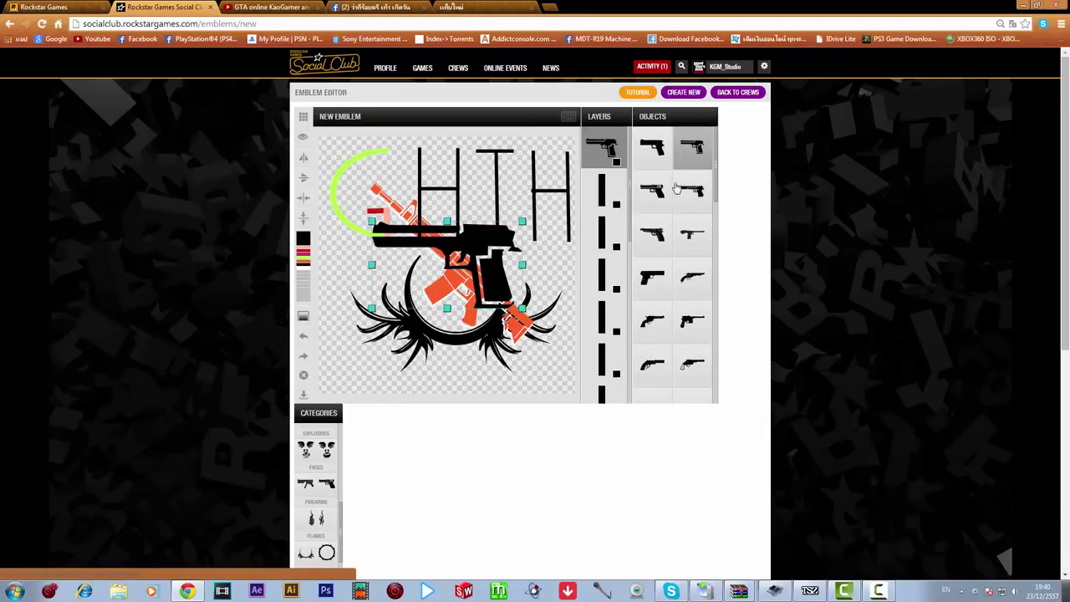
pyautogui.moveTo(495, 283); pyautogui.dragTo(471, 340)
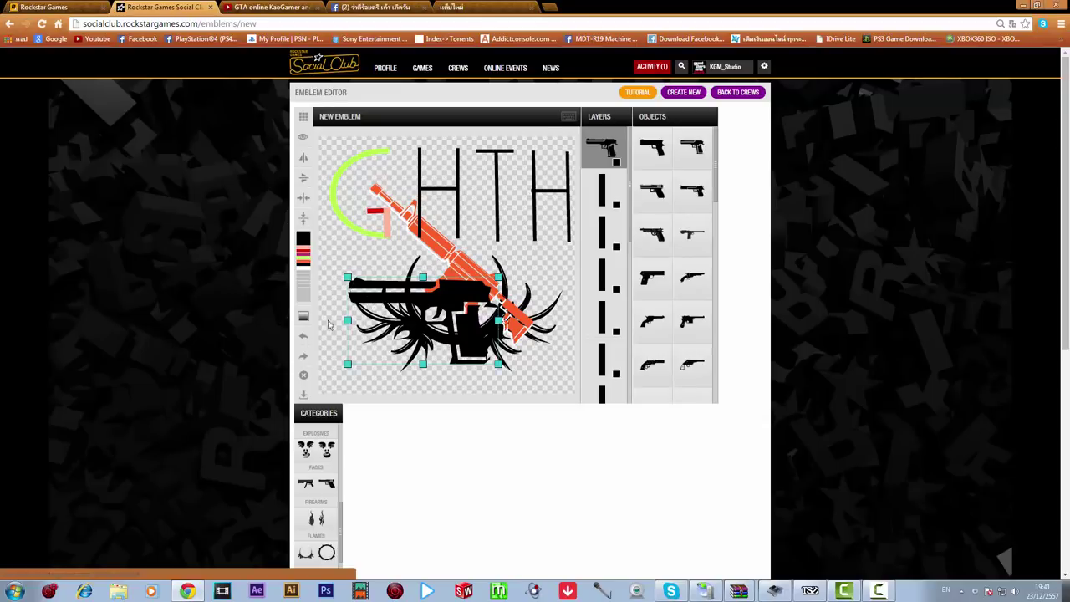
# Centre and mirror the pistol horizontally, rotate it to point diagonally up to the right, and position it crossing the rifle
pyautogui.click(303, 198)
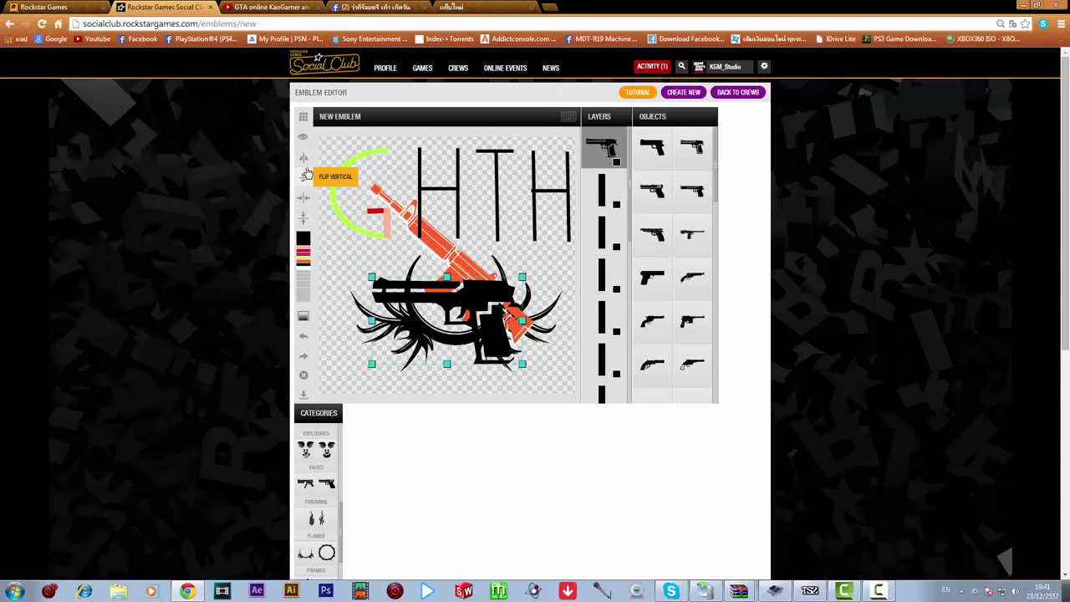
pyautogui.click(305, 175)
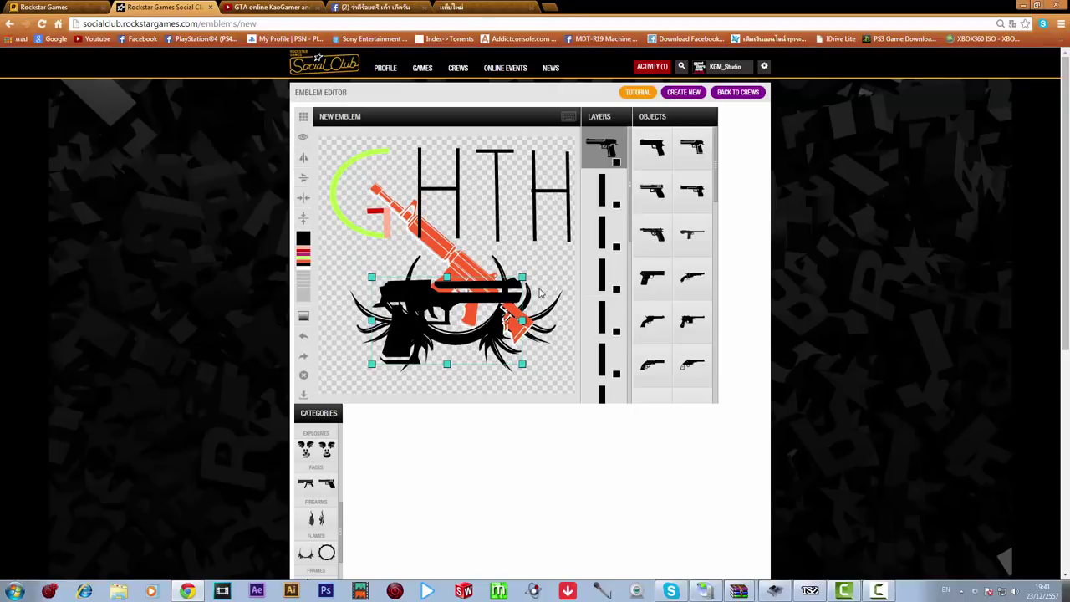
pyautogui.moveTo(529, 278); pyautogui.dragTo(476, 209)
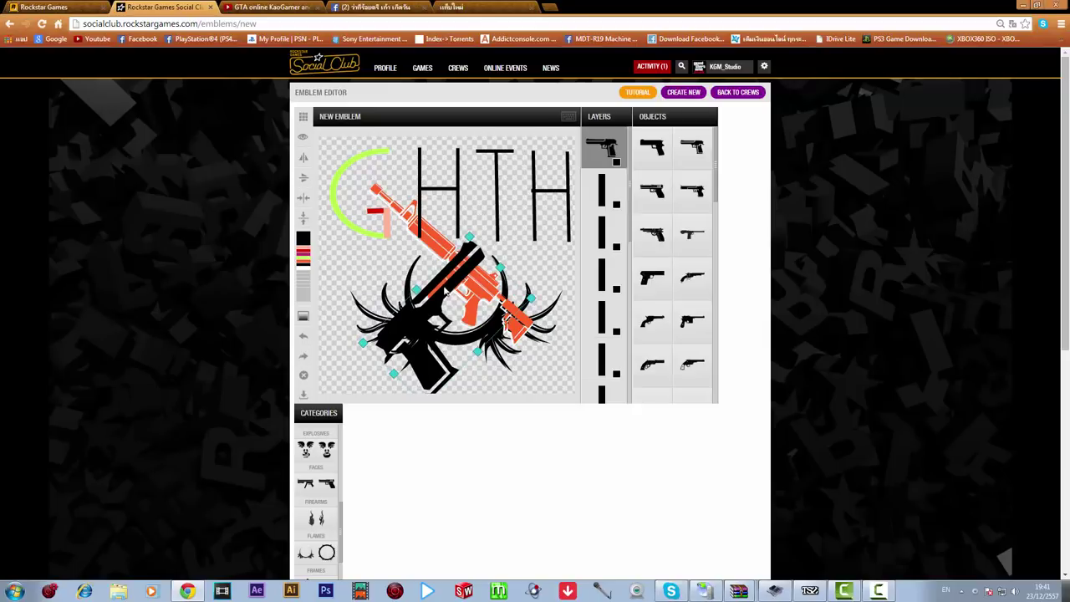
pyautogui.moveTo(445, 291); pyautogui.dragTo(467, 249)
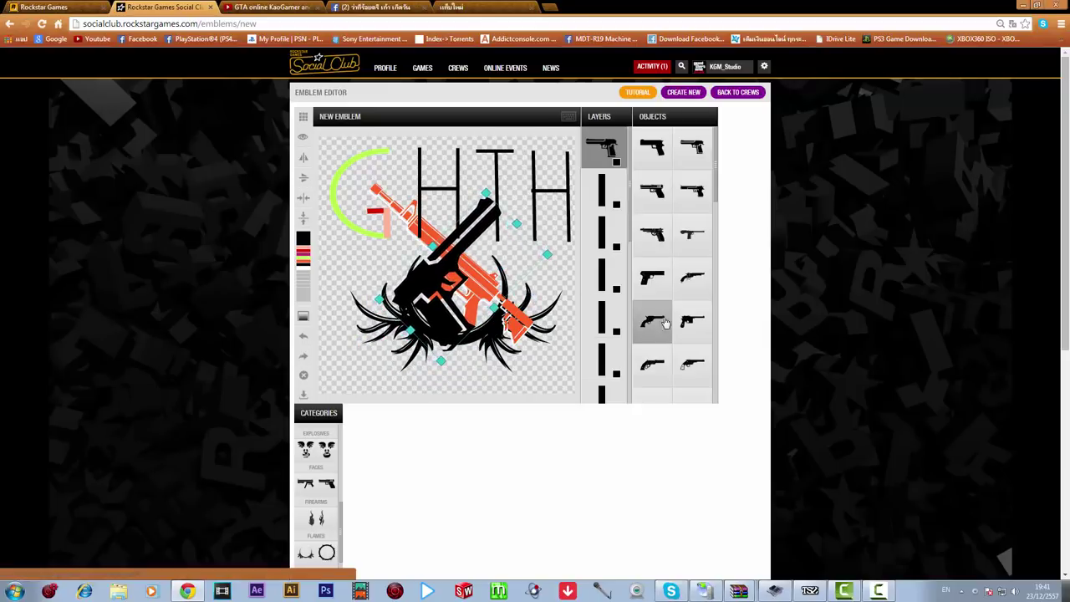
# Move the pistol's layer down the stack to directly beneath the white rifle layer
pyautogui.moveTo(613, 154)
pyautogui.moveTo(610, 150); pyautogui.dragTo(625, 372)
pyautogui.scroll(-1, 616, 226)
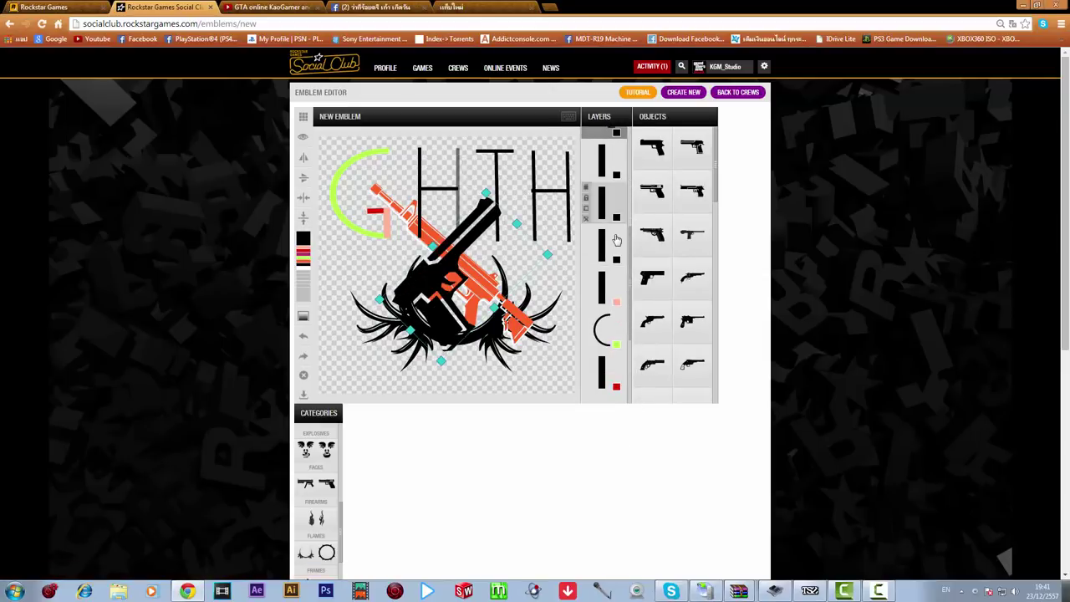
pyautogui.scroll(-3, 626, 247)
pyautogui.scroll(-2, 641, 256)
pyautogui.scroll(3, 613, 208)
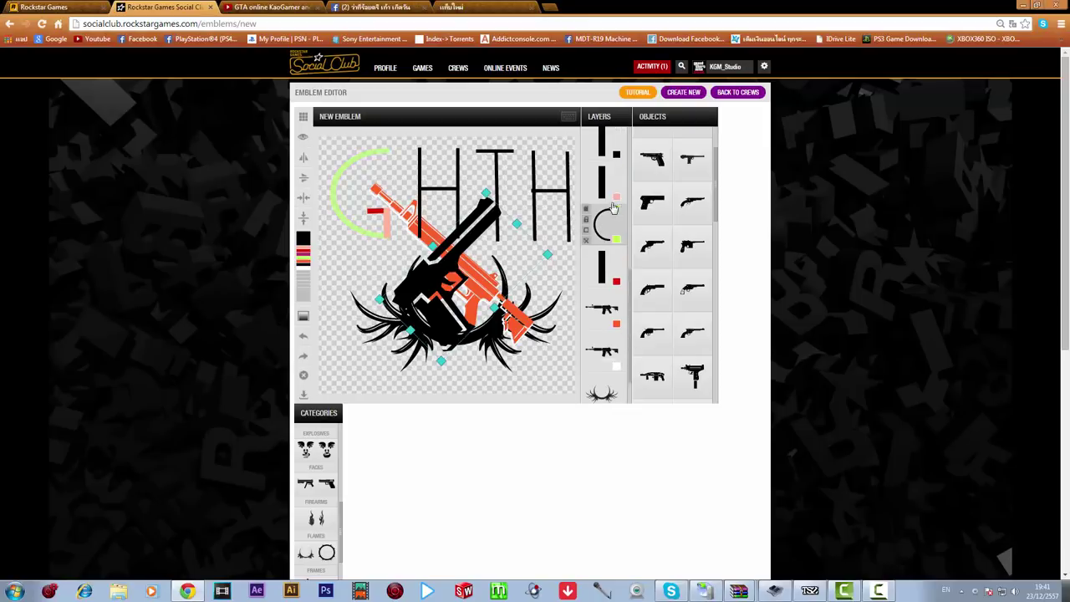
pyautogui.moveTo(614, 217); pyautogui.dragTo(616, 377)
pyautogui.scroll(-3, 616, 267)
pyautogui.scroll(1, 635, 238)
pyautogui.scroll(1, 651, 207)
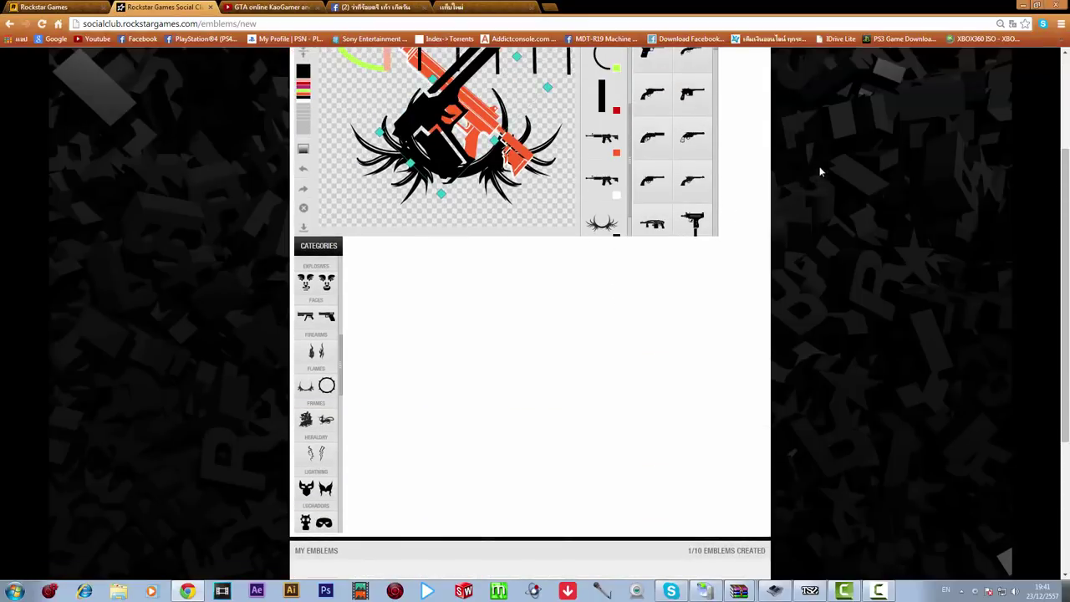
pyautogui.scroll(-1, 613, 134)
pyautogui.click(613, 130)
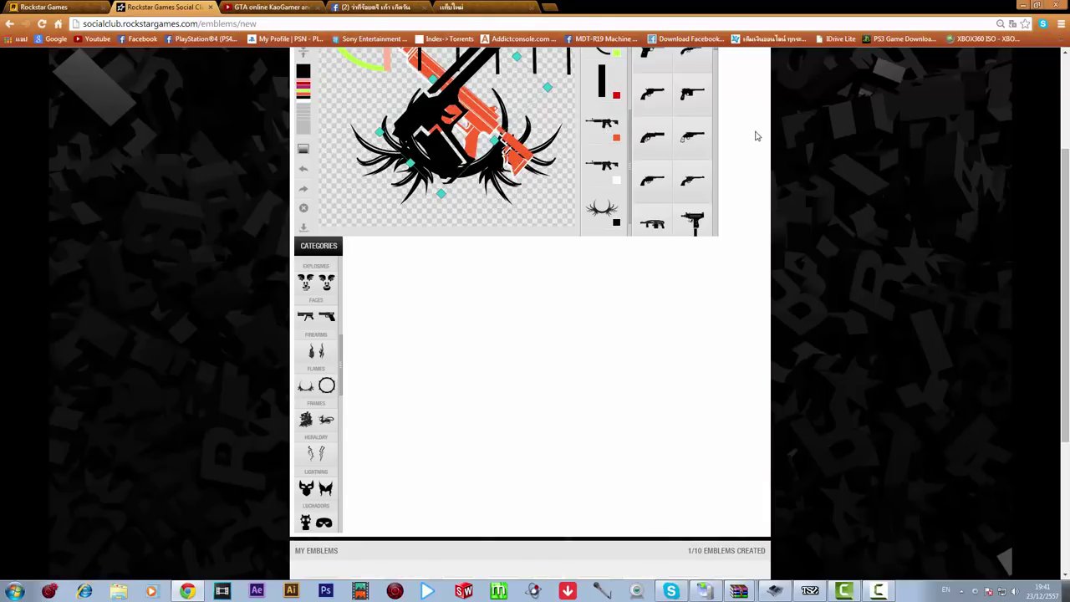
pyautogui.scroll(2, 735, 150)
pyautogui.moveTo(617, 173); pyautogui.dragTo(617, 339)
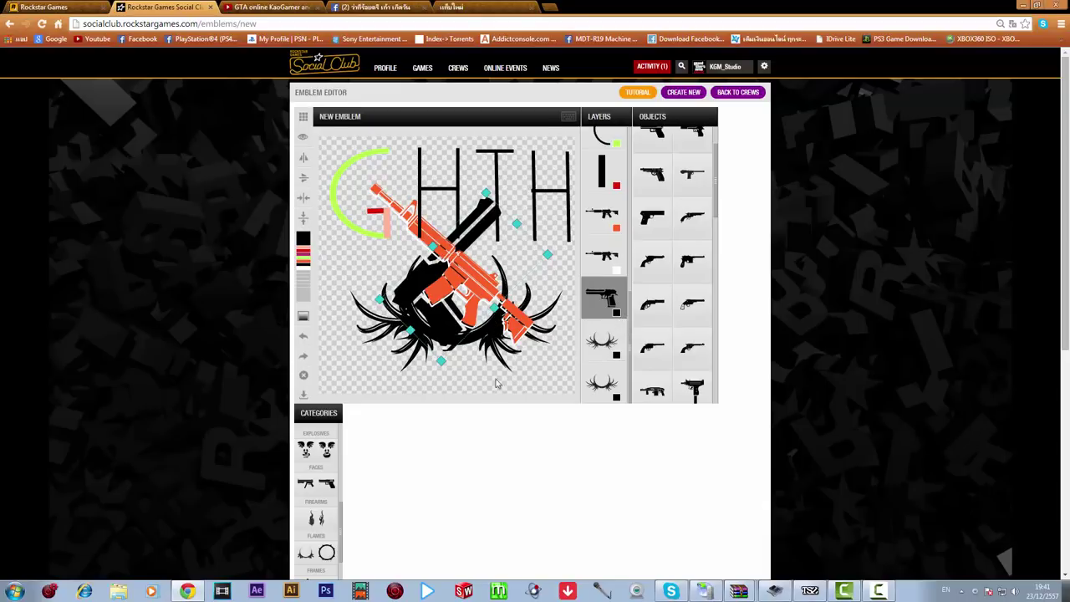
# Try the pistol's layer below and between the two antler-frame layers, and delete the pistol
pyautogui.moveTo(601, 298); pyautogui.dragTo(605, 382)
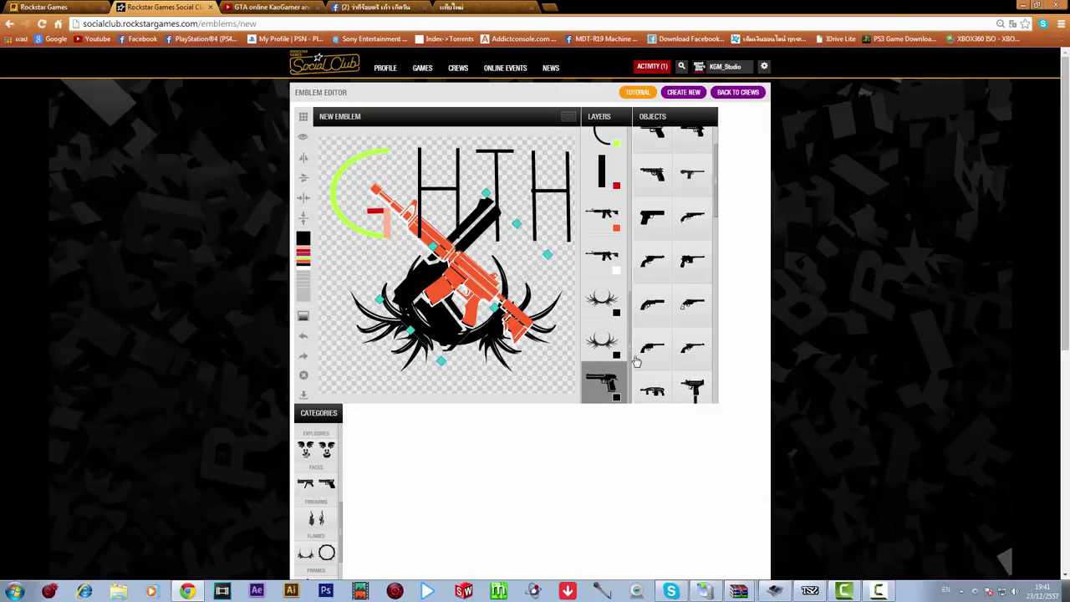
pyautogui.click(490, 380)
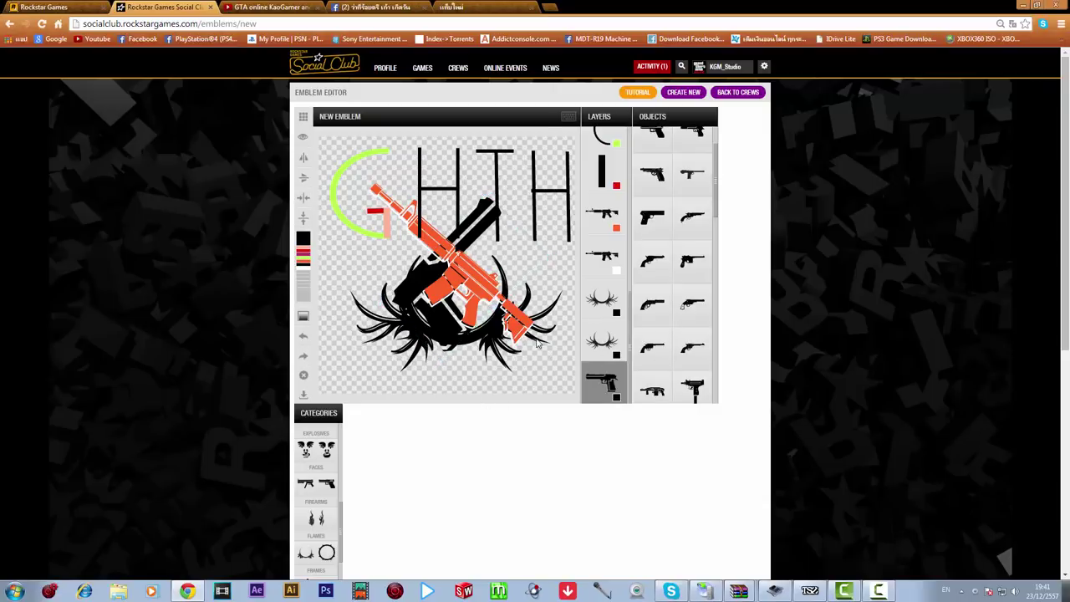
pyautogui.moveTo(608, 381); pyautogui.dragTo(605, 348)
pyautogui.click(476, 380)
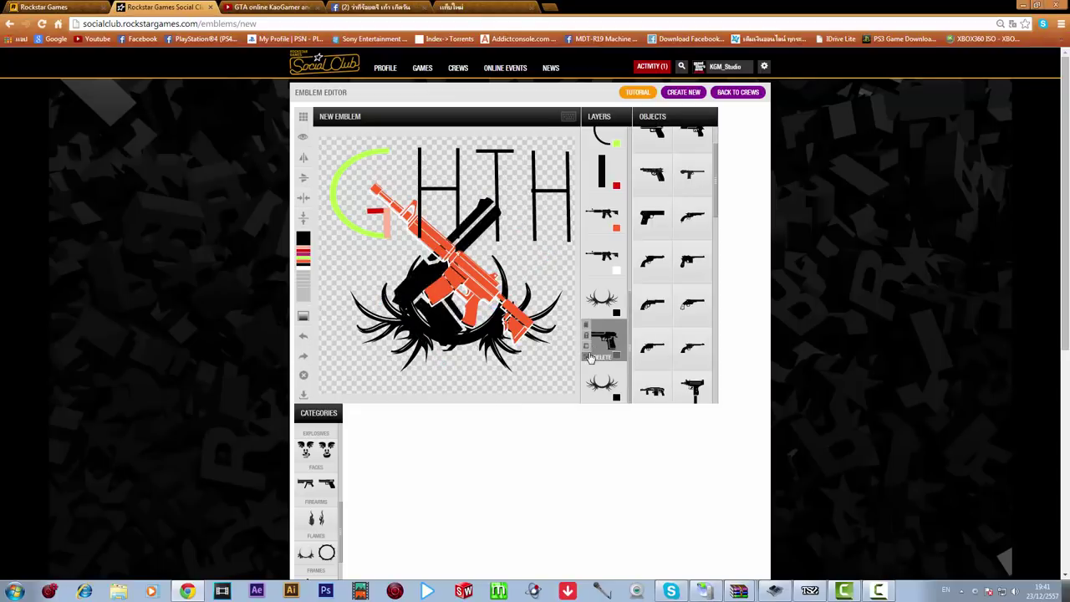
pyautogui.click(594, 357)
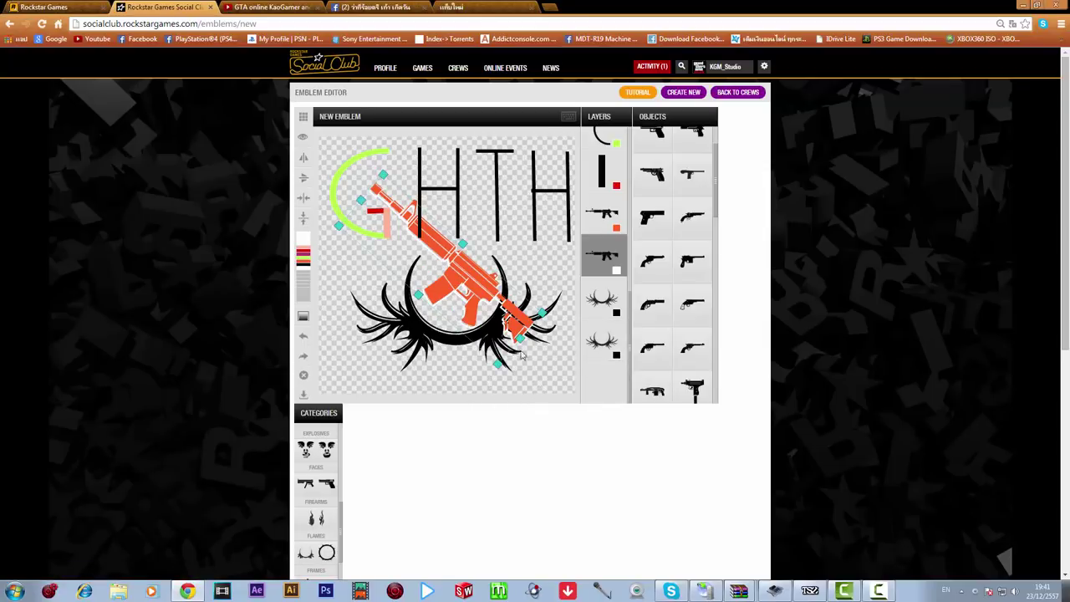
# Colour the first H's left vertical bar light grey and its right vertical bar orange
pyautogui.click(458, 195)
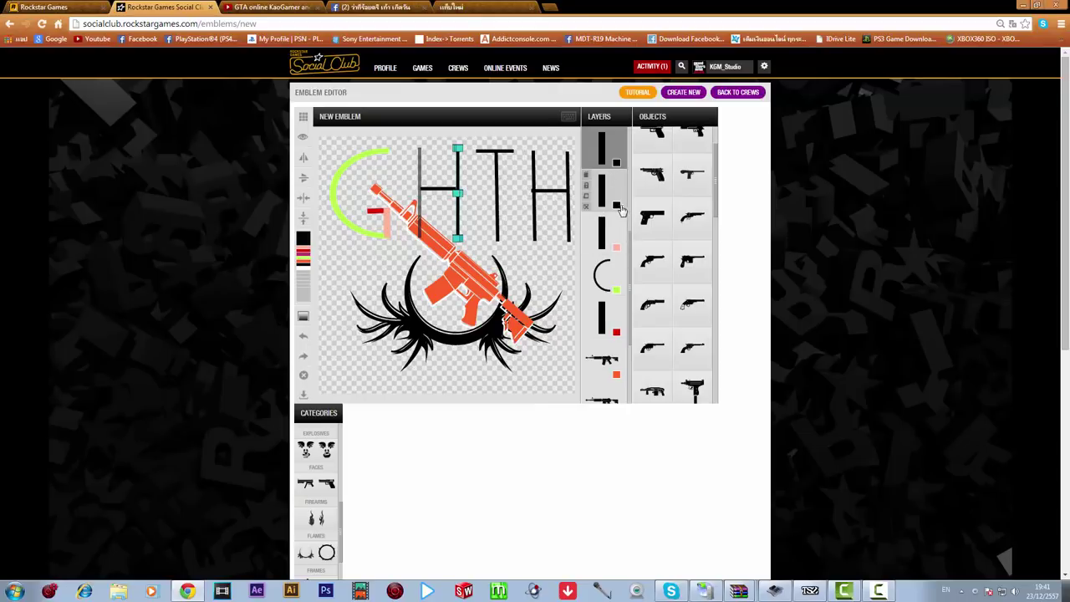
pyautogui.click(616, 207)
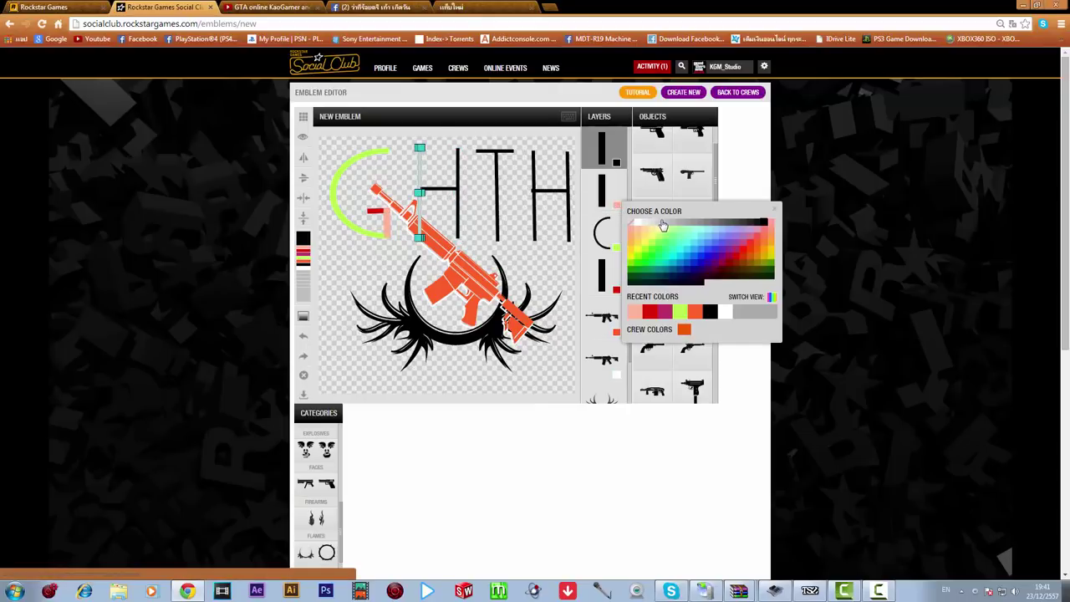
pyautogui.moveTo(663, 226); pyautogui.dragTo(681, 222)
pyautogui.click(660, 224)
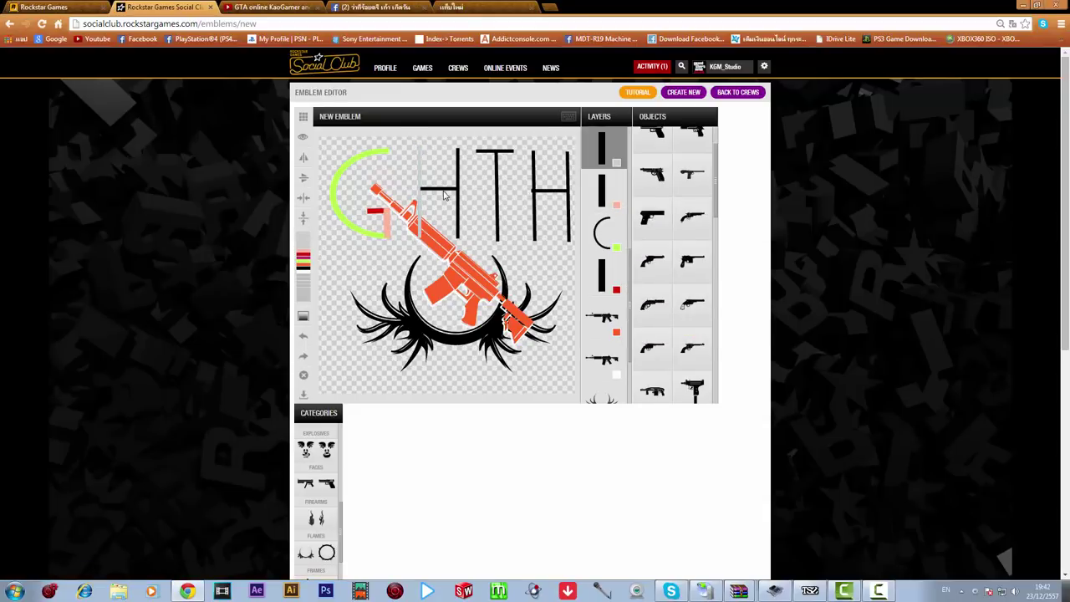
pyautogui.click(444, 194)
pyautogui.moveTo(620, 206)
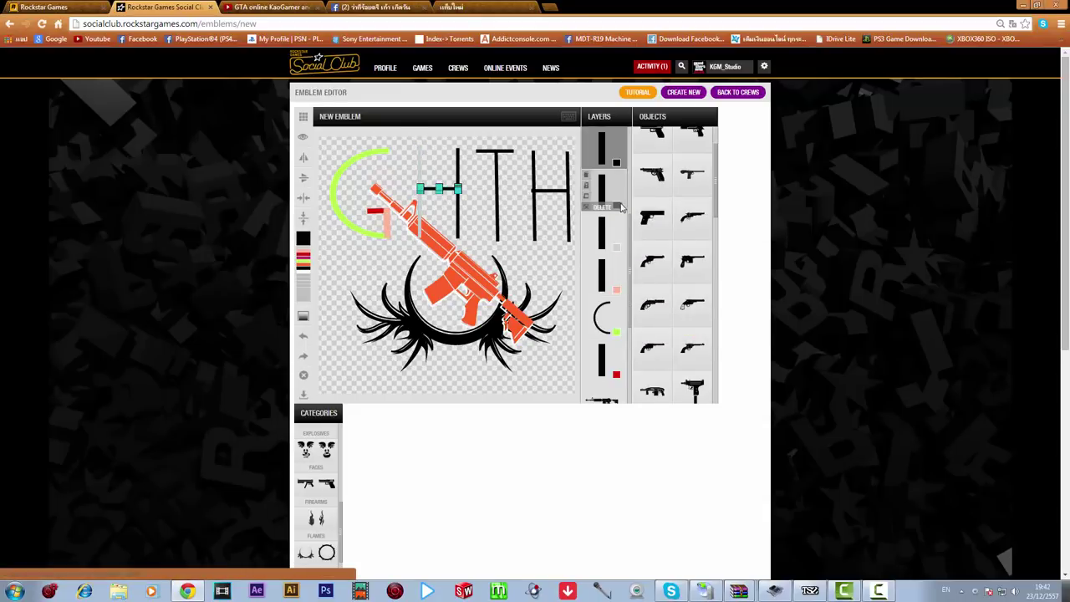
pyautogui.click(616, 206)
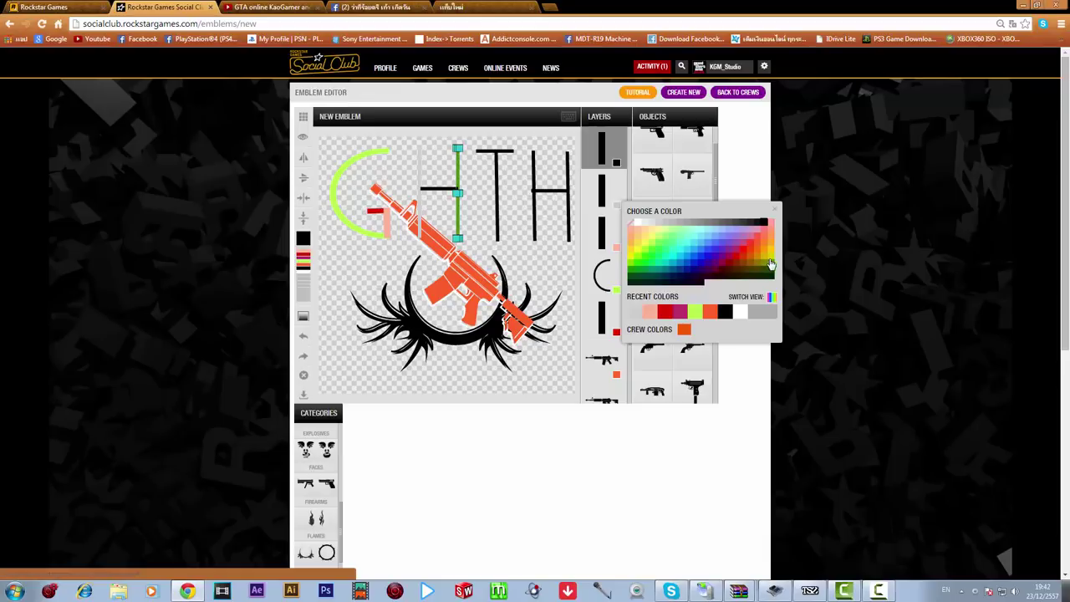
pyautogui.click(768, 252)
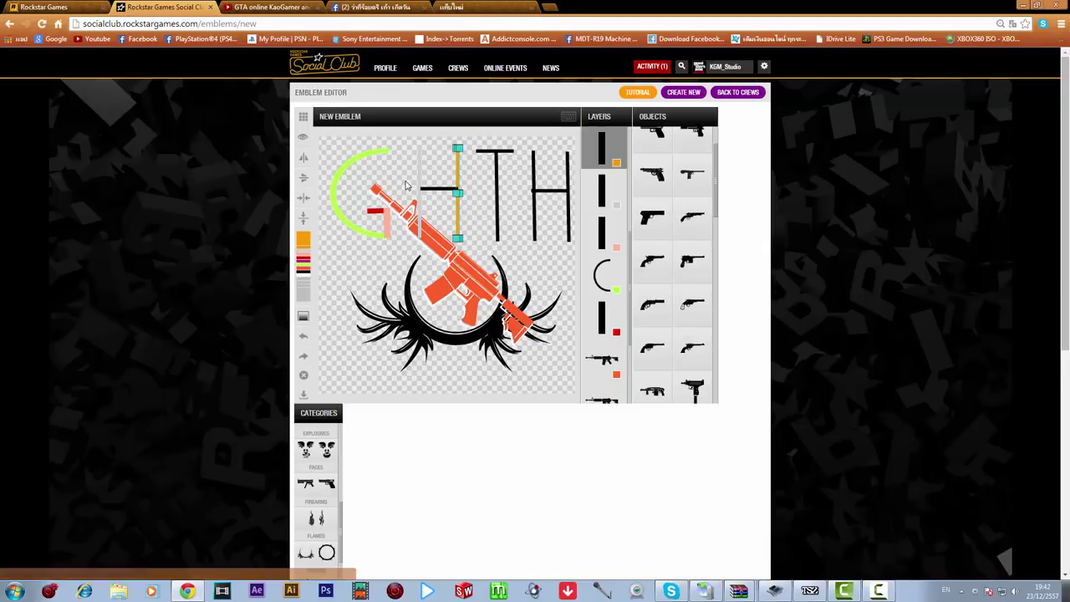
# Colour the crossbar of the first H dark crimson
pyautogui.click(437, 191)
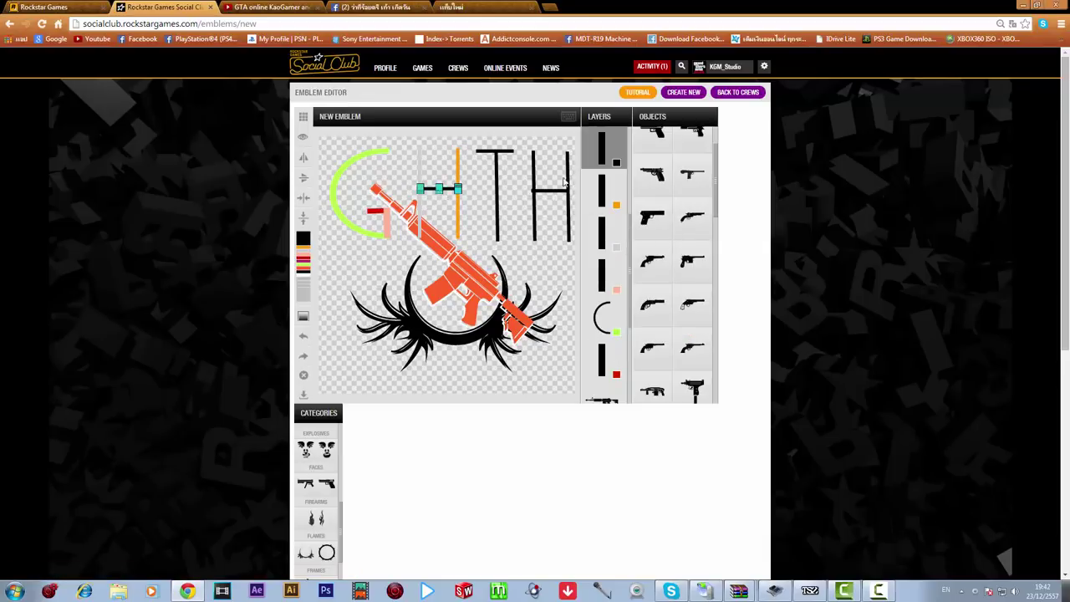
pyautogui.click(615, 165)
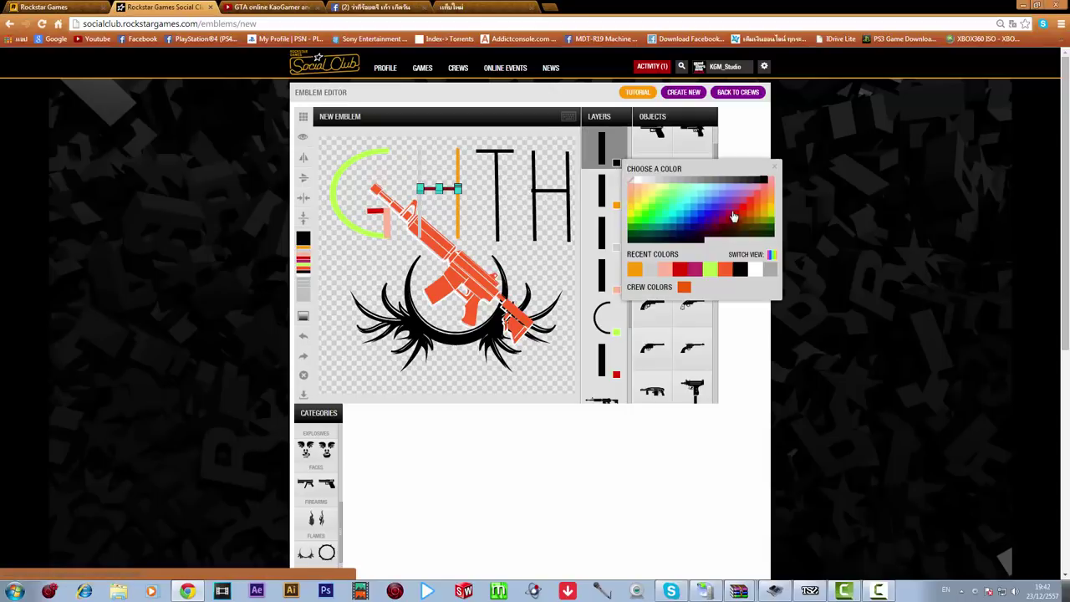
pyautogui.click(732, 218)
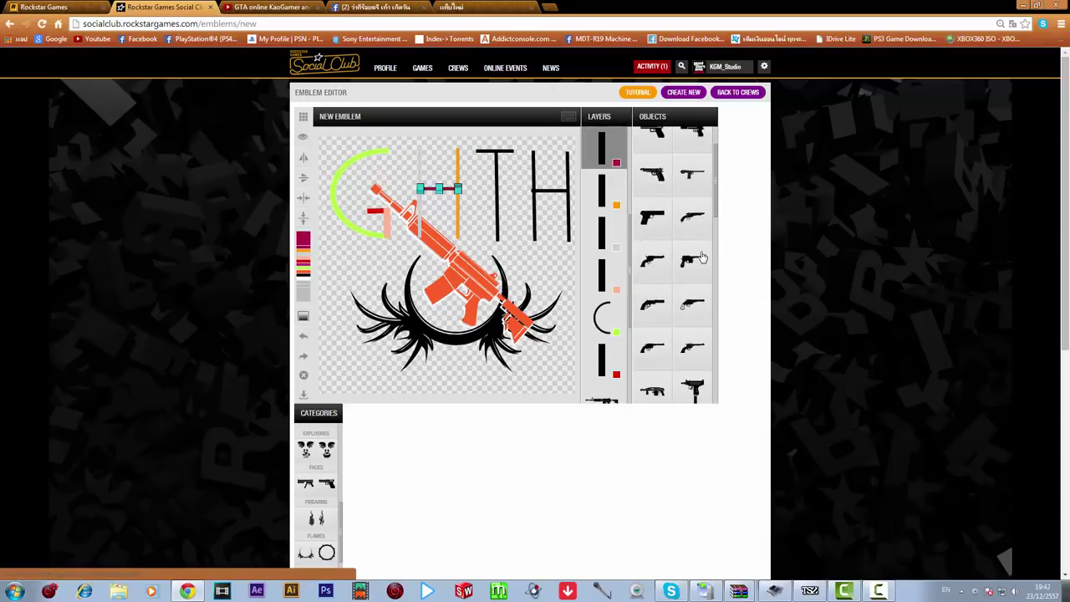
# Select the black vertical stem of the letter T for recolouring
pyautogui.click(498, 179)
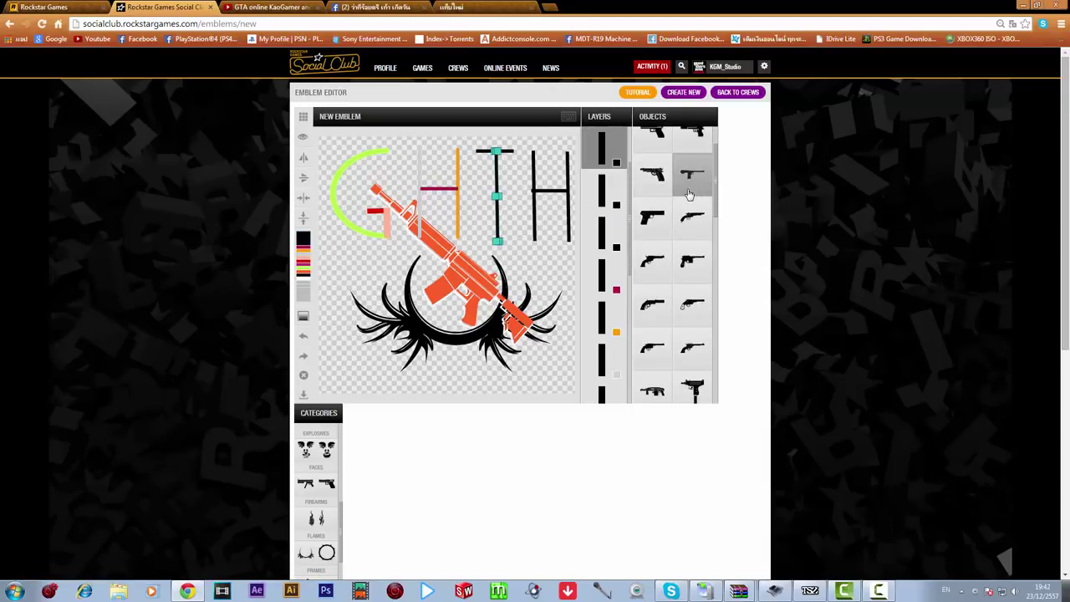